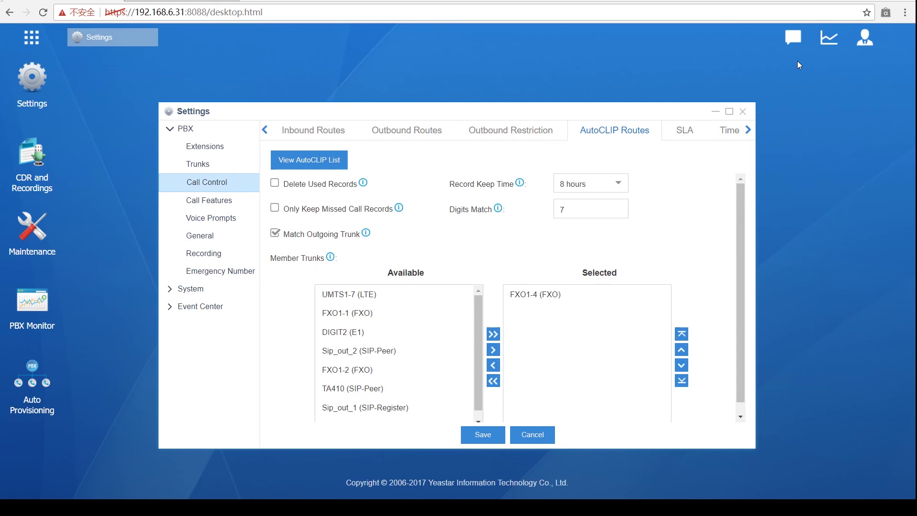
Step: Go to Call Control's Inbound Routes list and start adding a new inbound route
left_click(312, 131)
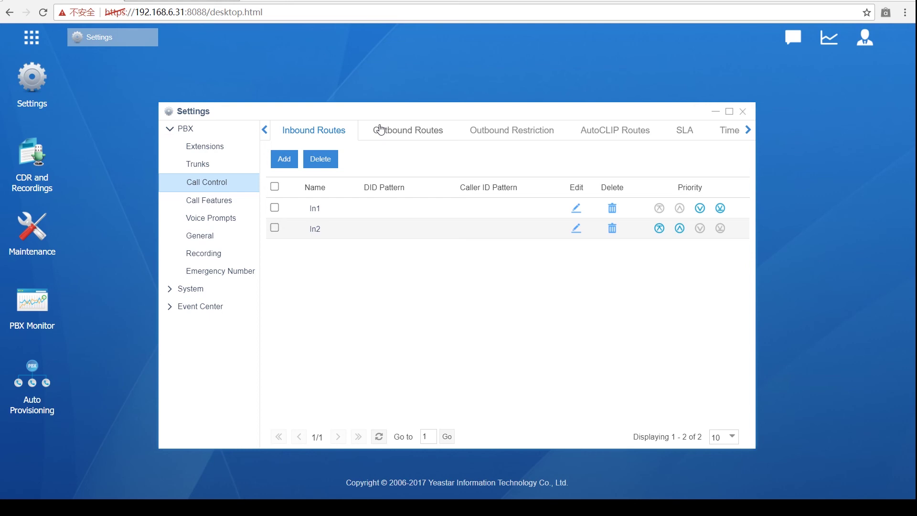
left_click(285, 159)
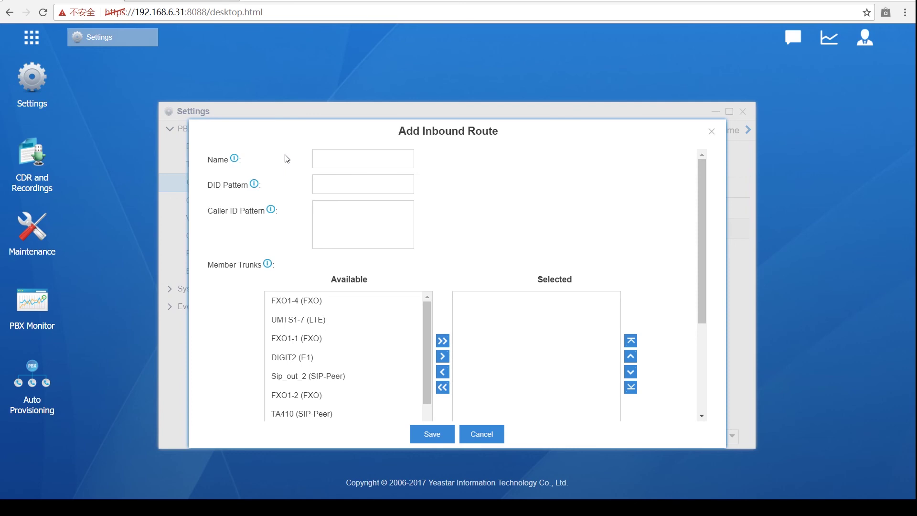
scroll(287, 162, "down", 3)
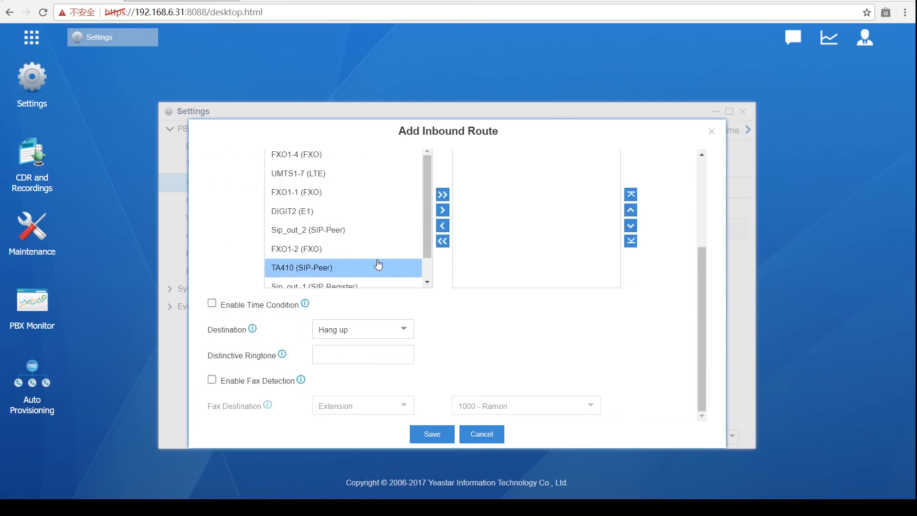
scroll(379, 265, "up", 3)
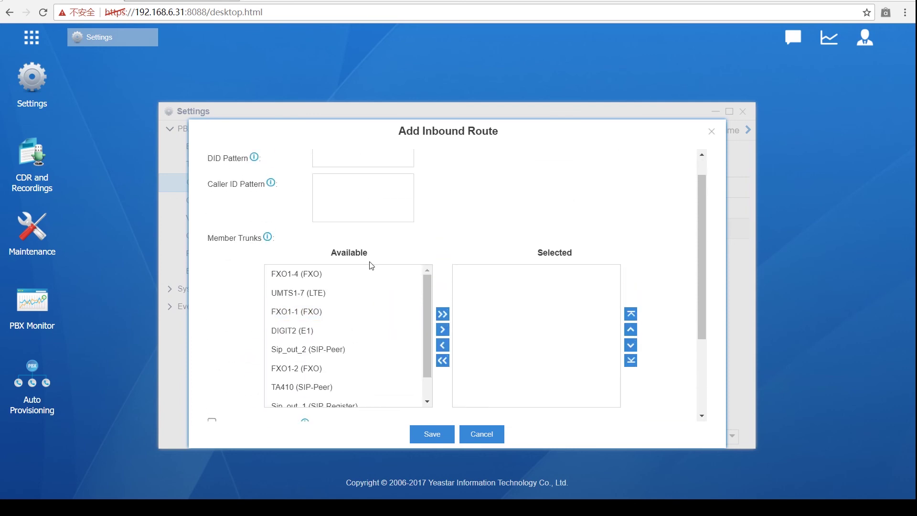
scroll(371, 266, "up", 1)
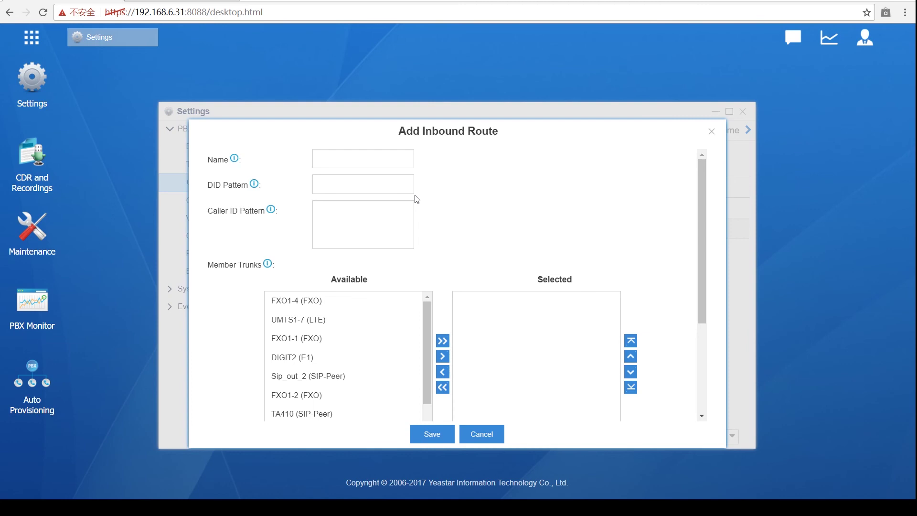
Step: Enter 5503302 as the DID Pattern, correcting the mistyped digits
left_click(397, 185)
type("55")
type("0")
type("99")
key("BackSpace")
key("BackSpace")
type("9")
key("BackSpace")
type("3302")
Step: Name the inbound route 'DID' in capital letters
left_click(395, 163)
key("Caps_Lock")
type("DID")
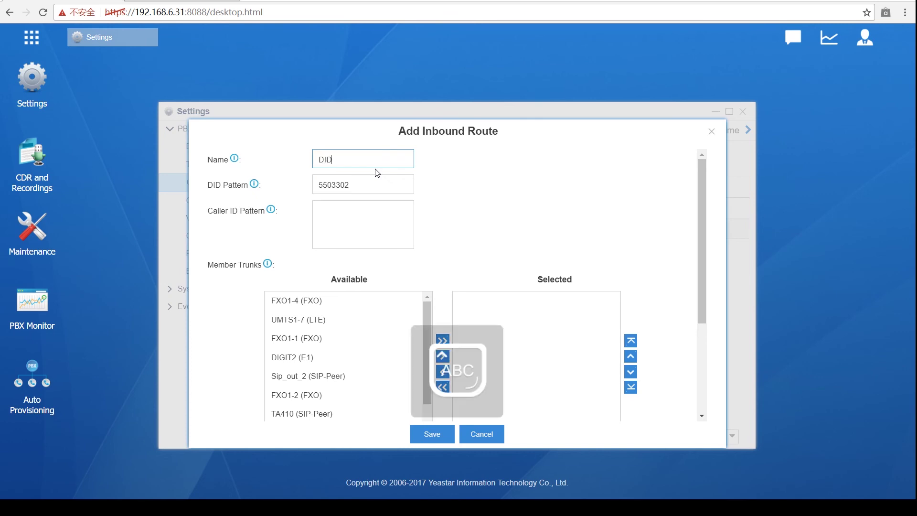
Step: Move the Sip_out_1 (SIP-Register) trunk from Available to Selected member trunks
left_click(529, 235)
scroll(502, 239, "down", 3)
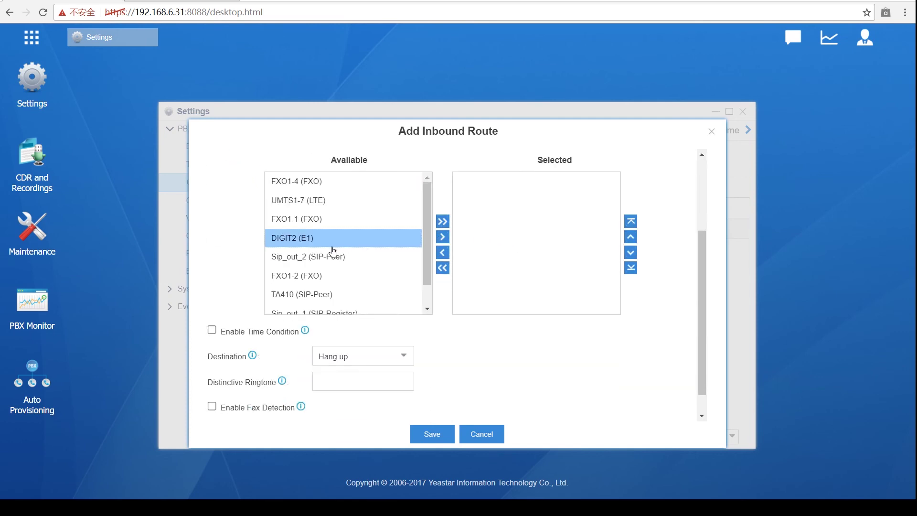
scroll(332, 248, "up", 2)
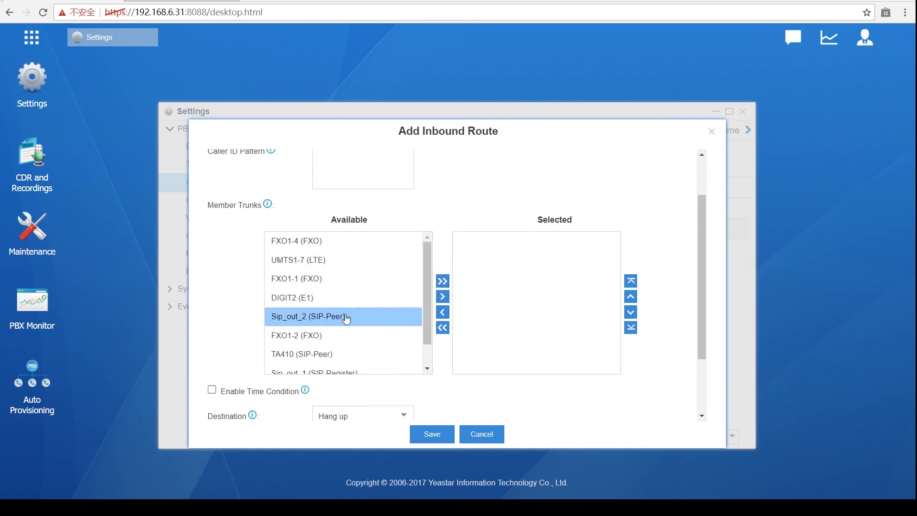
scroll(349, 318, "up", 2)
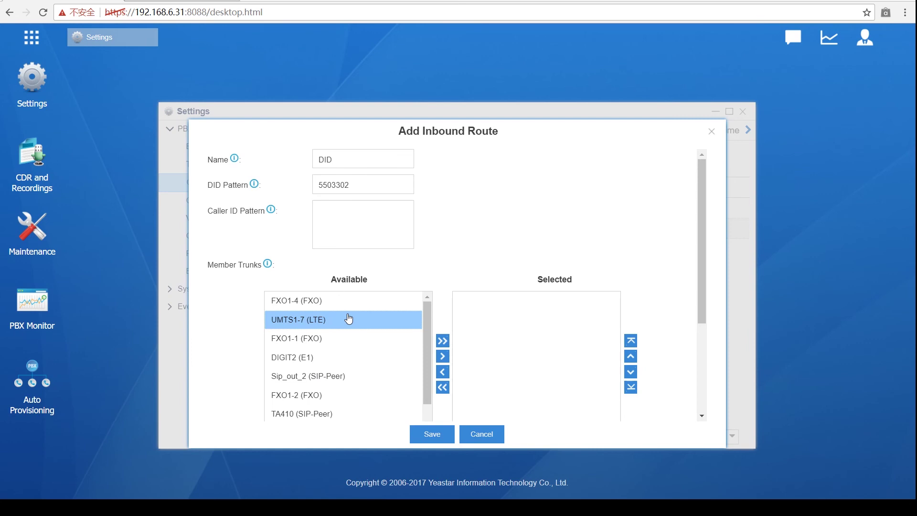
scroll(349, 367, "down", 3)
left_click(349, 342)
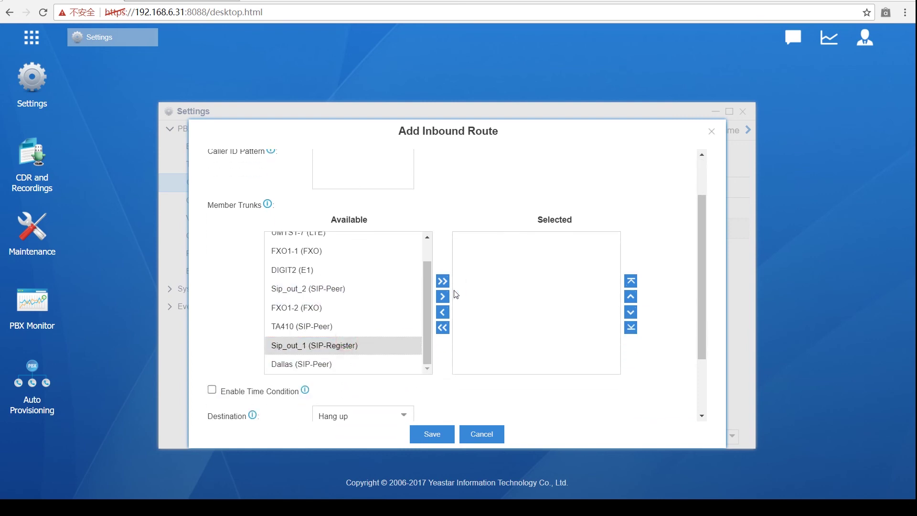
left_click(442, 296)
scroll(526, 325, "up", 3)
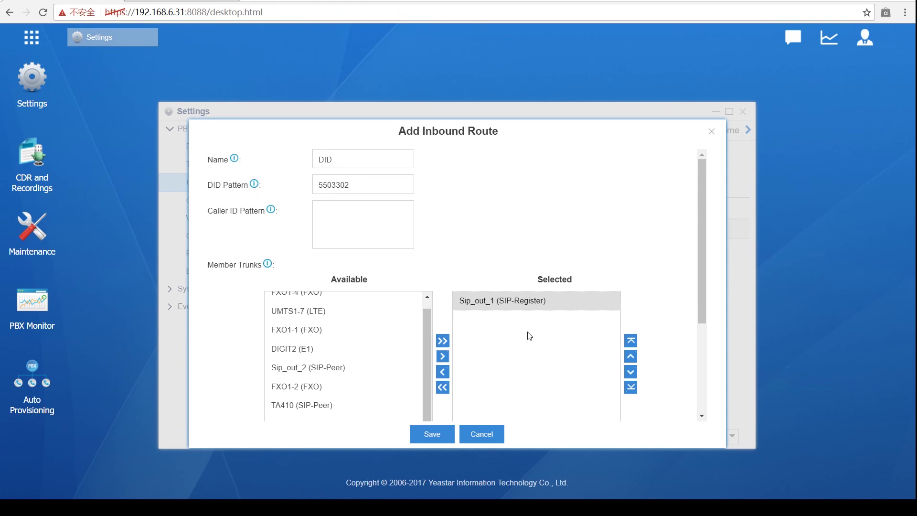
left_click(550, 301)
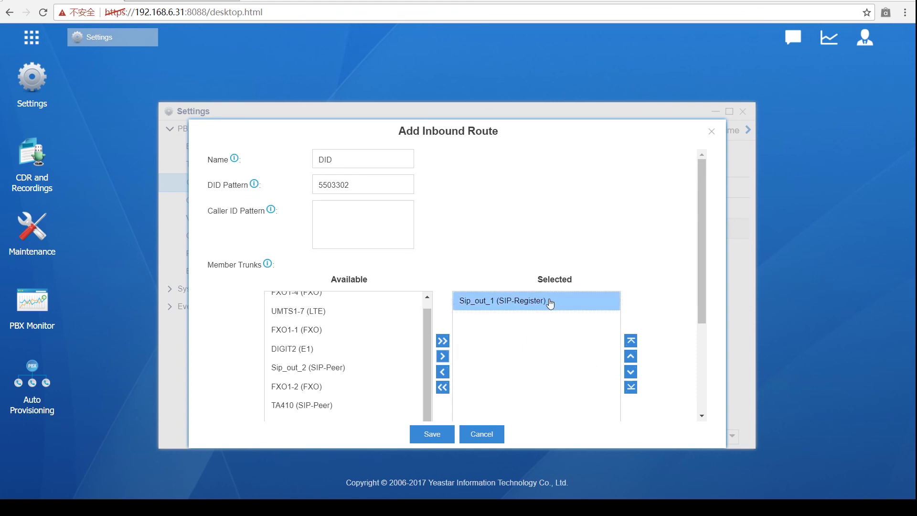
scroll(475, 252, "down", 3)
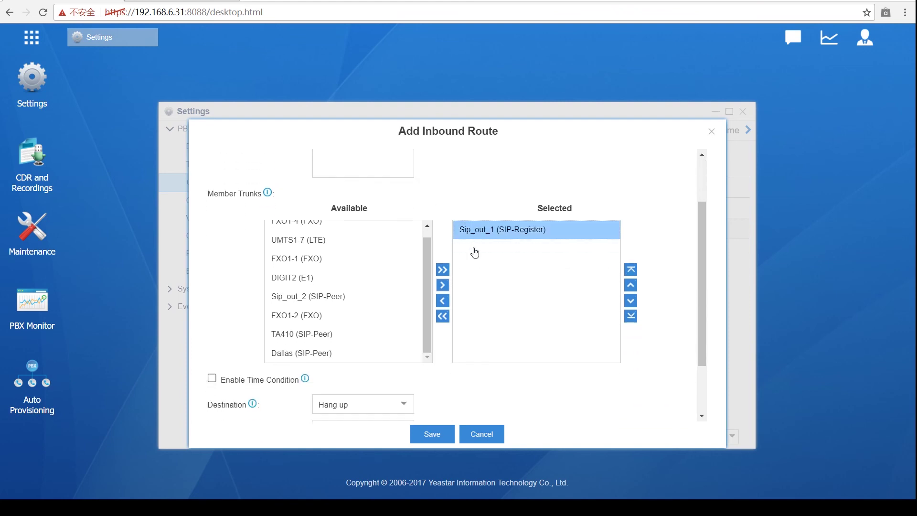
scroll(488, 275, "up", 3)
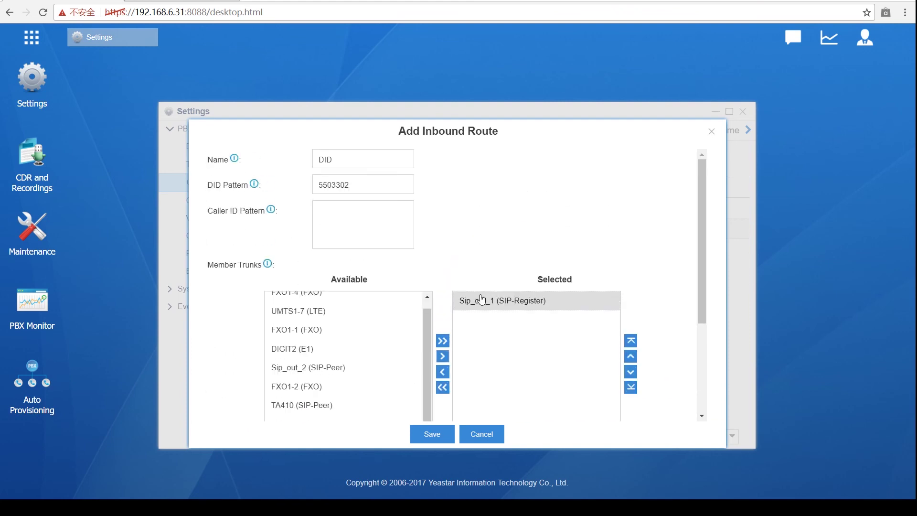
scroll(478, 301, "down", 3)
left_click(404, 330)
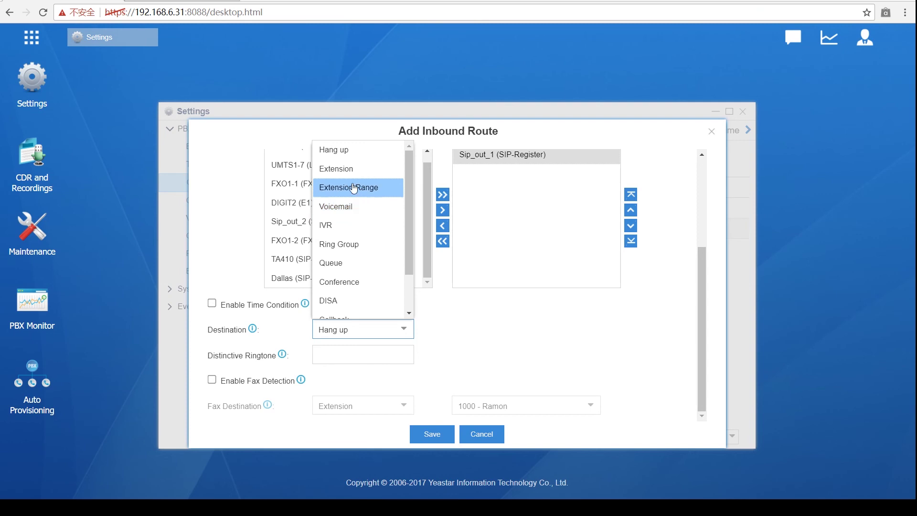
left_click(340, 171)
left_click(591, 332)
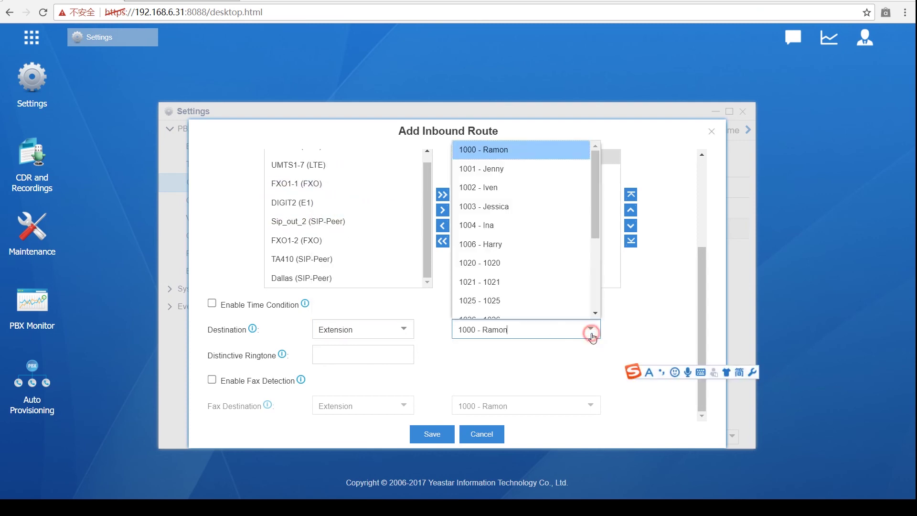
left_click(509, 225)
scroll(525, 329, "up", 3)
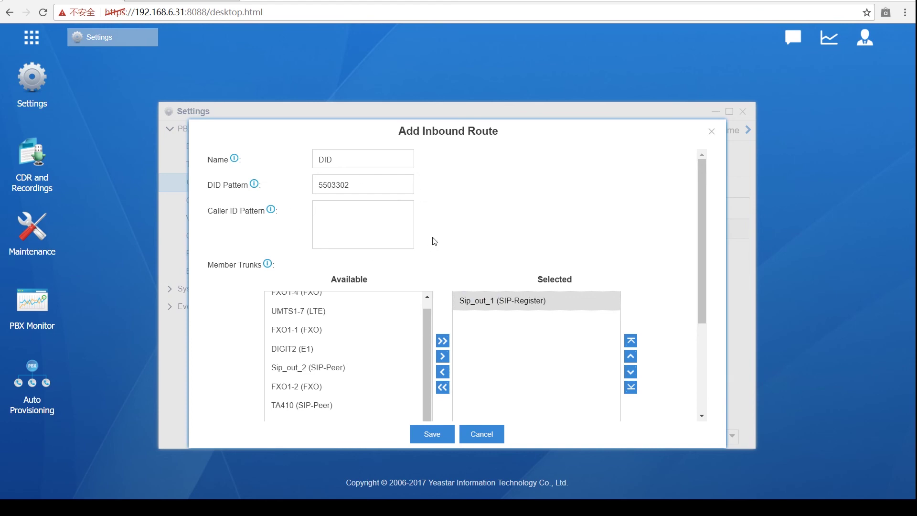
scroll(437, 242, "down", 3)
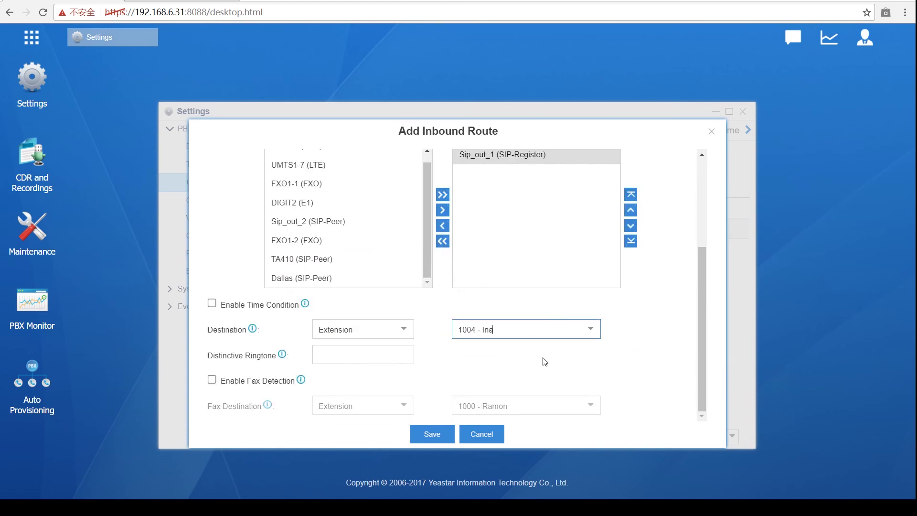
scroll(530, 370, "up", 3)
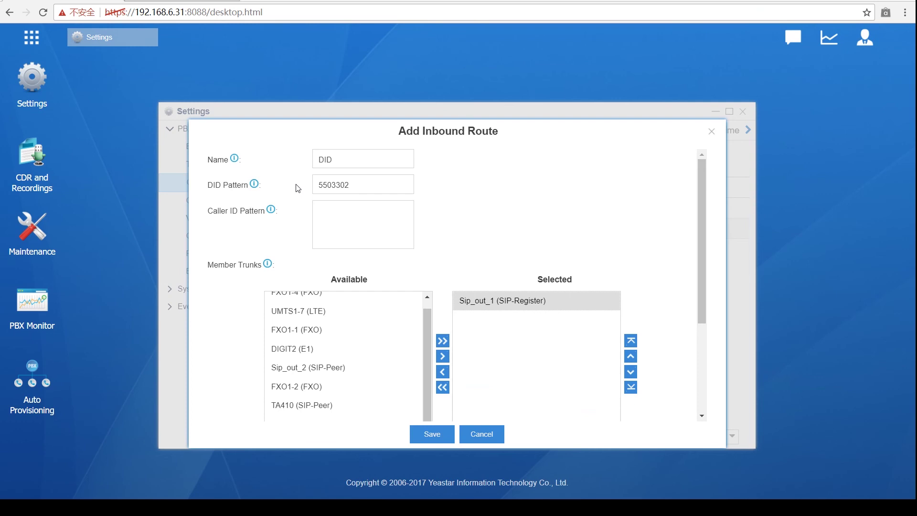
scroll(433, 186, "down", 3)
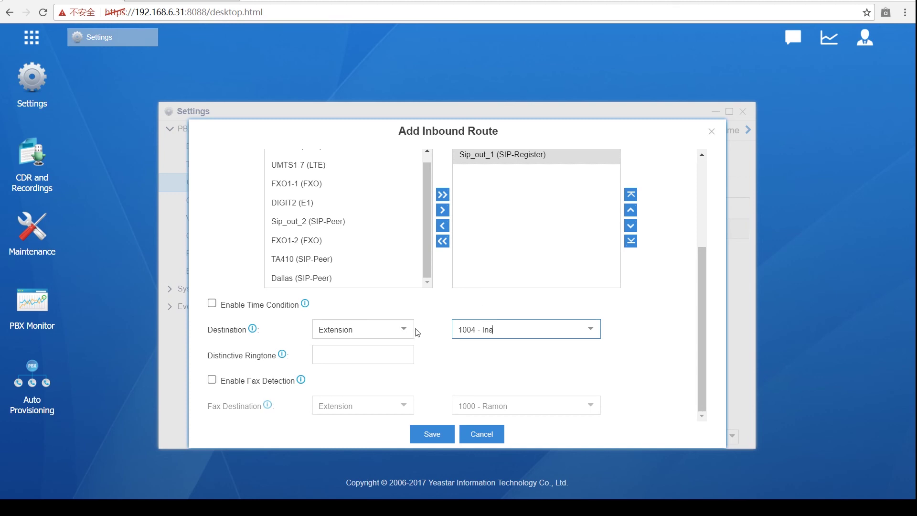
scroll(419, 331, "up", 3)
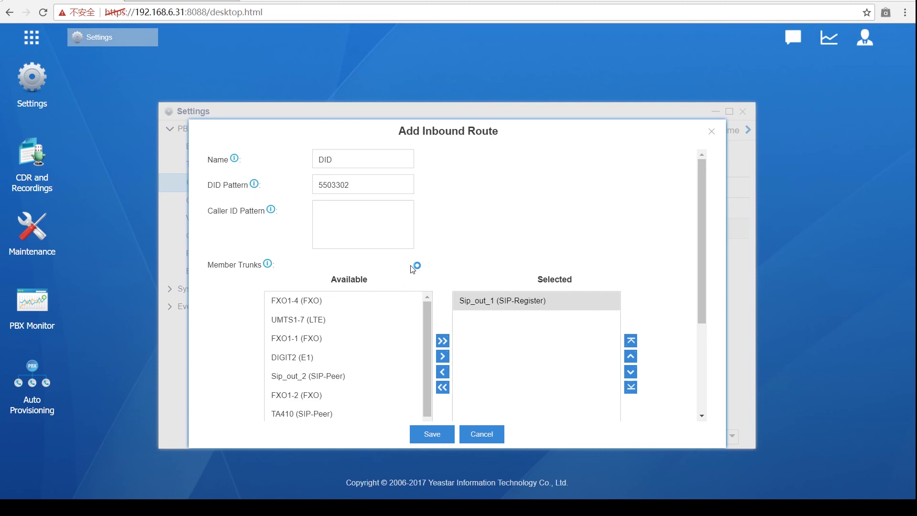
scroll(417, 268, "down", 3)
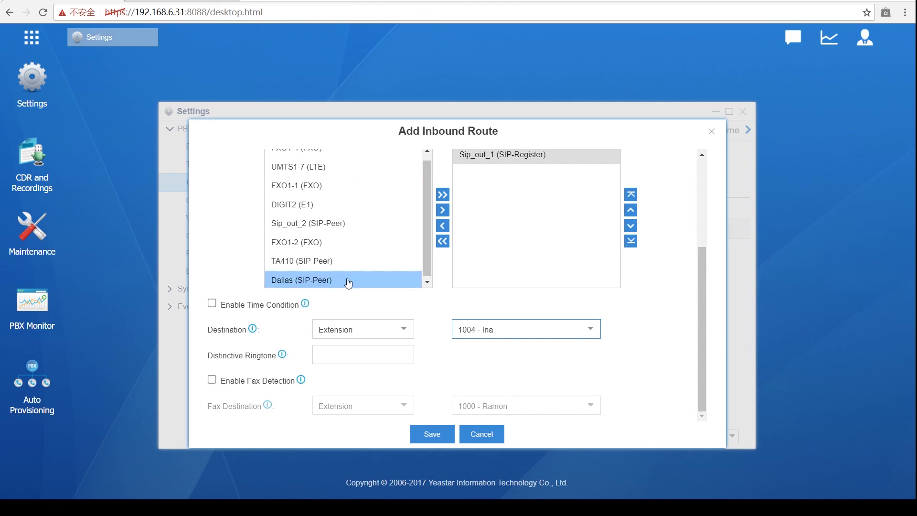
scroll(395, 258, "up", 3)
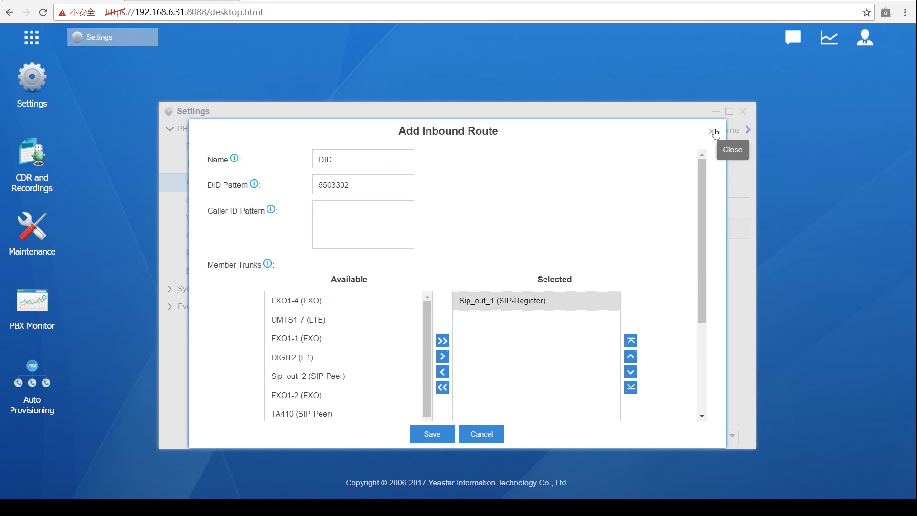
scroll(660, 172, "down", 3)
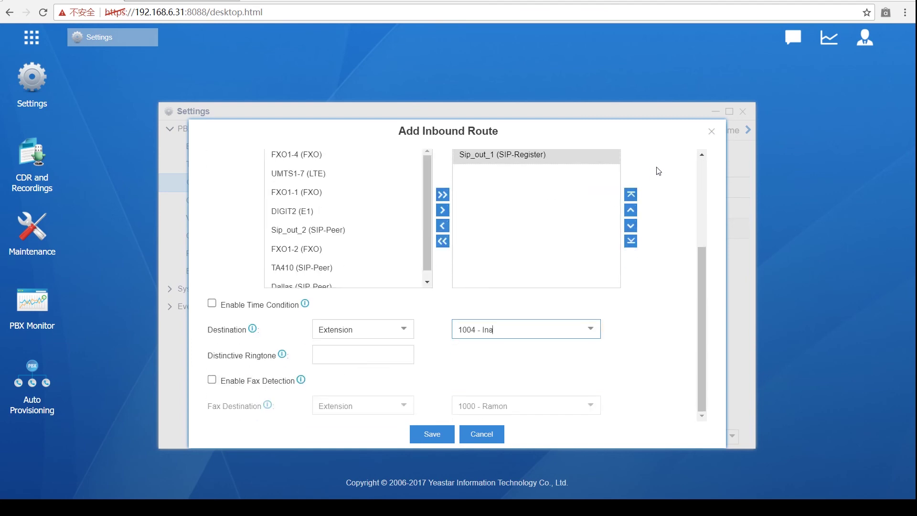
Step: Set the destination type to Ring Group and choose the Sales ring group
left_click(592, 330)
left_click(405, 329)
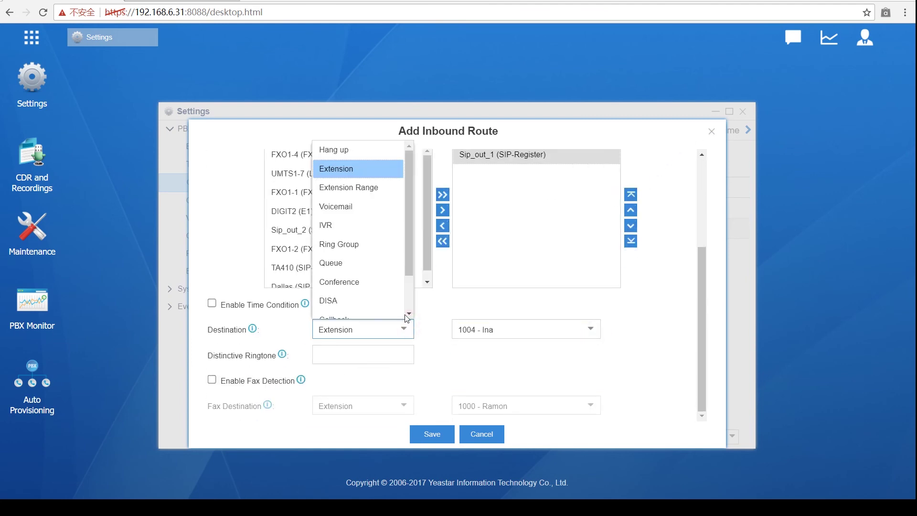
left_click(374, 244)
left_click(591, 329)
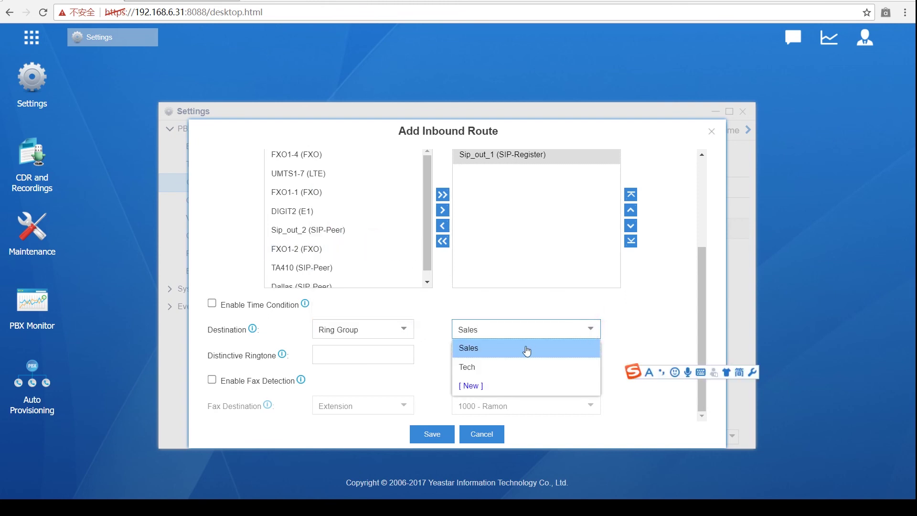
left_click(509, 352)
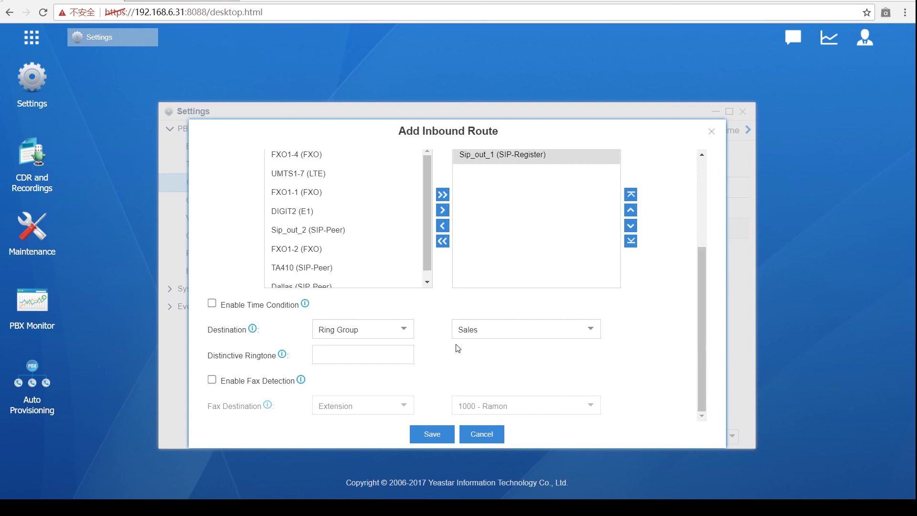
scroll(458, 347, "up", 3)
left_click(511, 313)
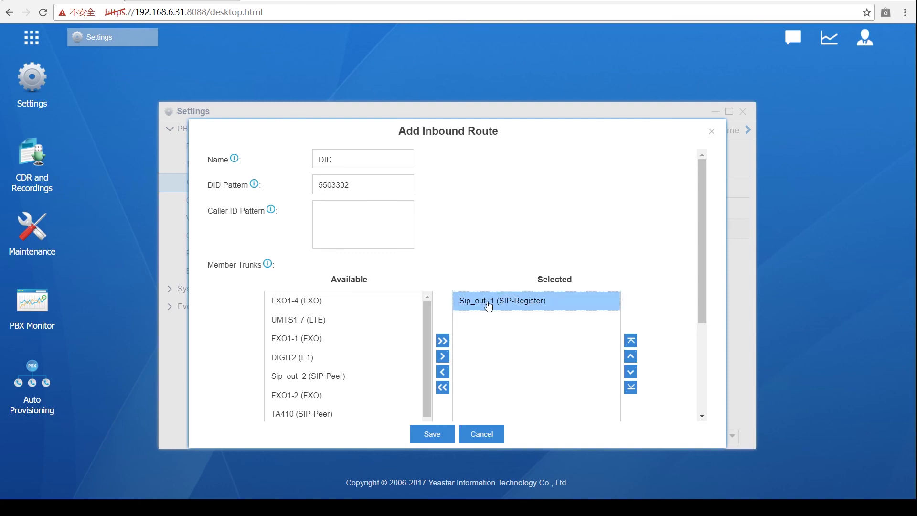
scroll(528, 297, "down", 3)
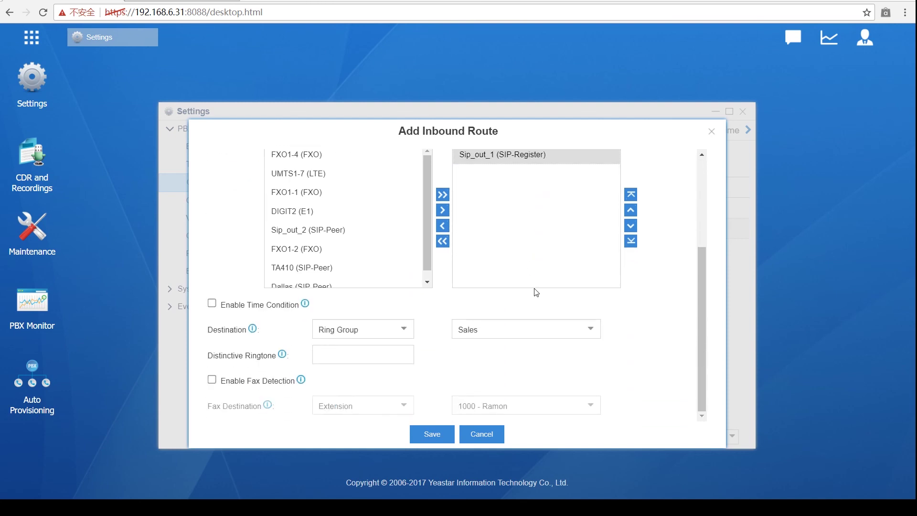
scroll(539, 287, "up", 2)
scroll(540, 285, "down", 3)
scroll(530, 342, "up", 4)
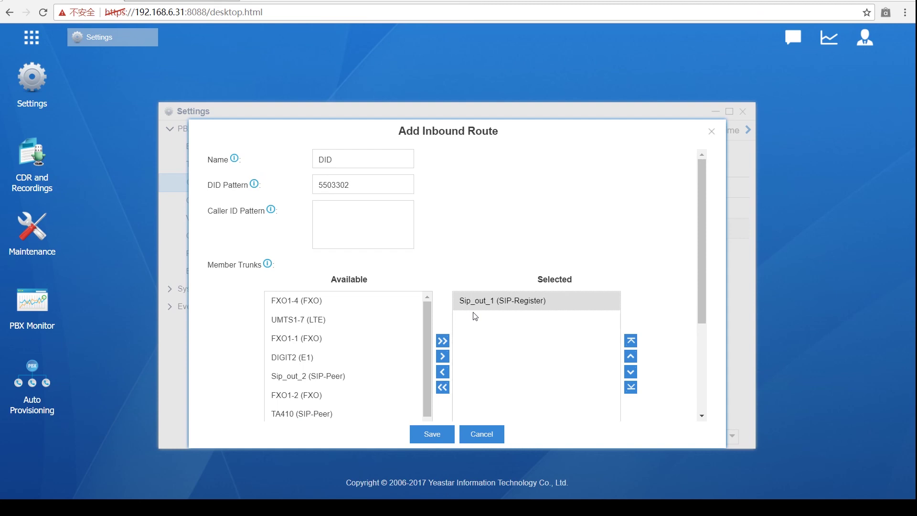
scroll(476, 317, "down", 3)
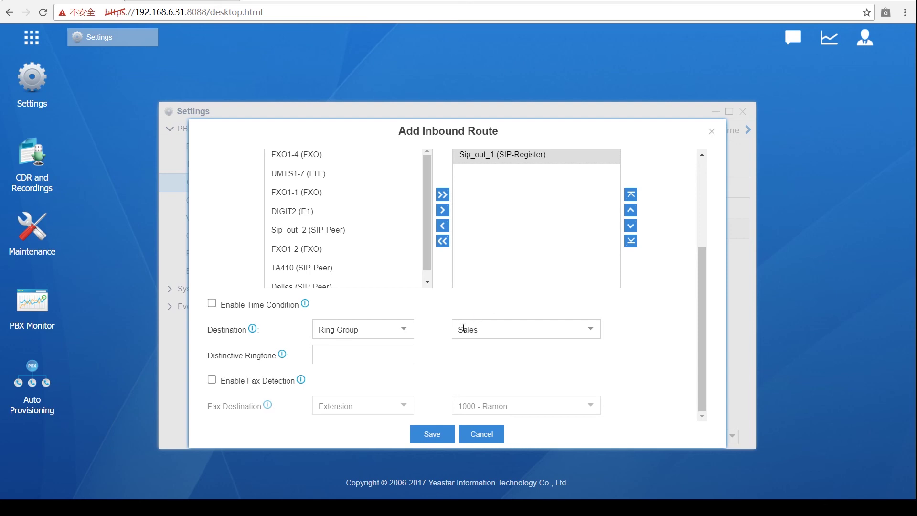
Step: Change the destination type to Queue, which fills in Technical_support
left_click(404, 330)
scroll(373, 272, "down", 1)
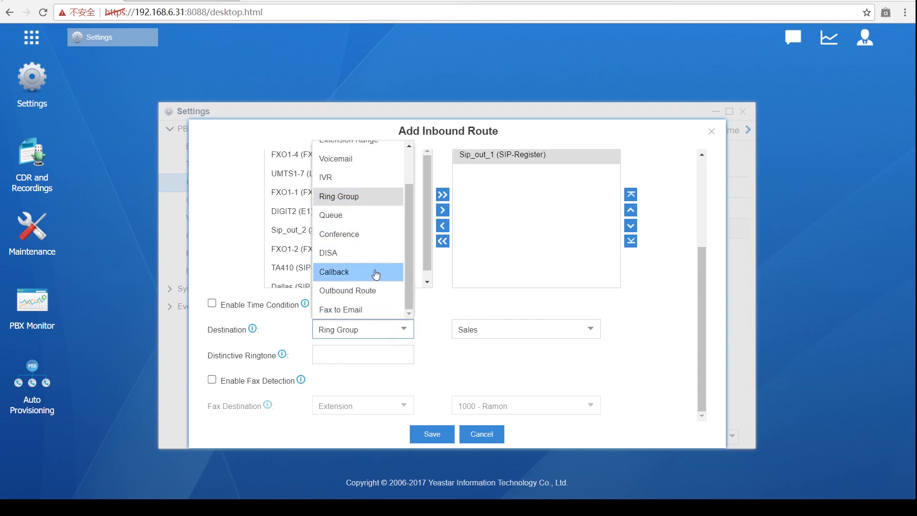
left_click(346, 213)
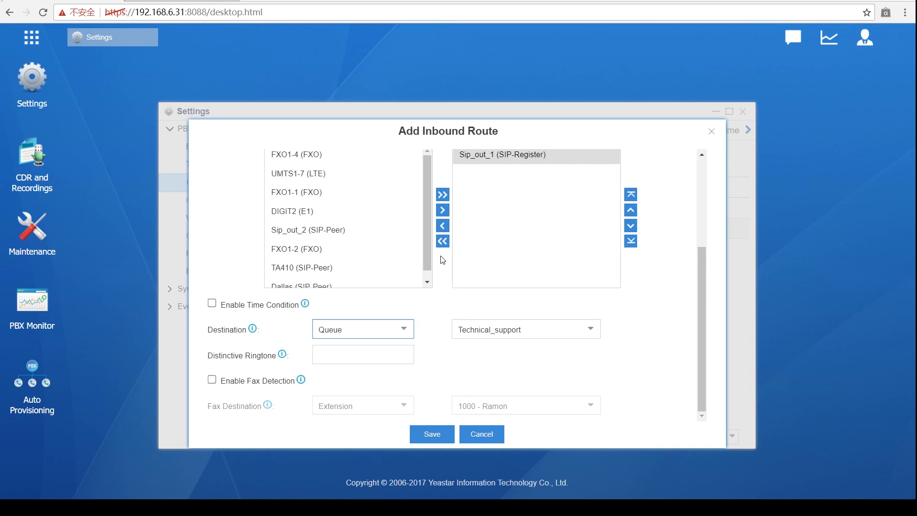
left_click(587, 337)
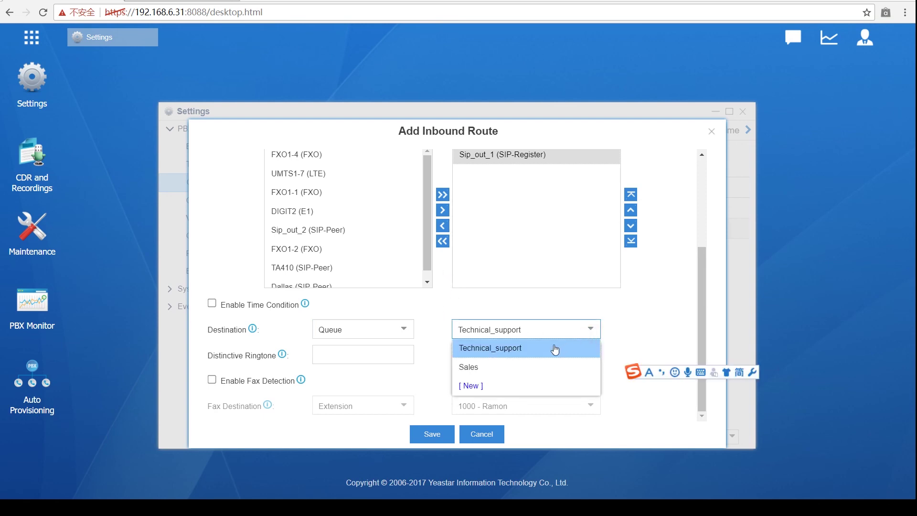
left_click(556, 349)
left_click(618, 332)
scroll(621, 330, "up", 3)
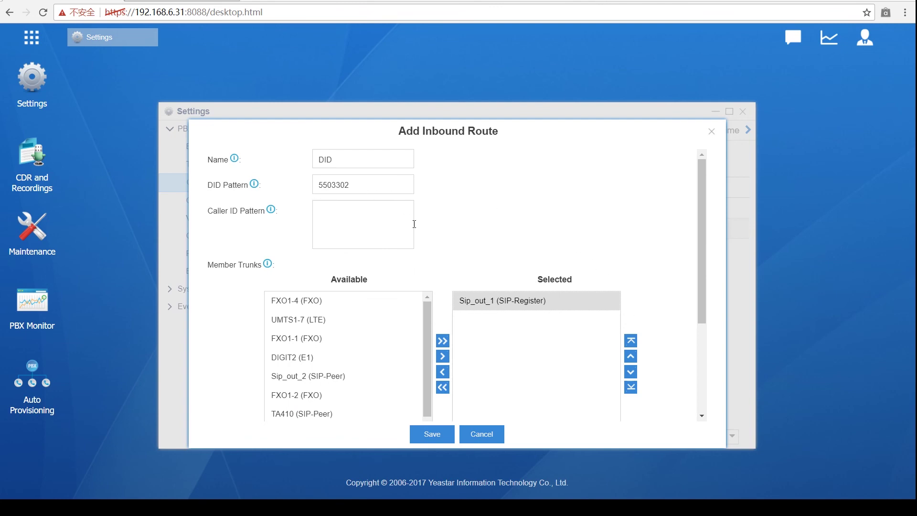
scroll(434, 327, "down", 3)
scroll(406, 342, "up", 3)
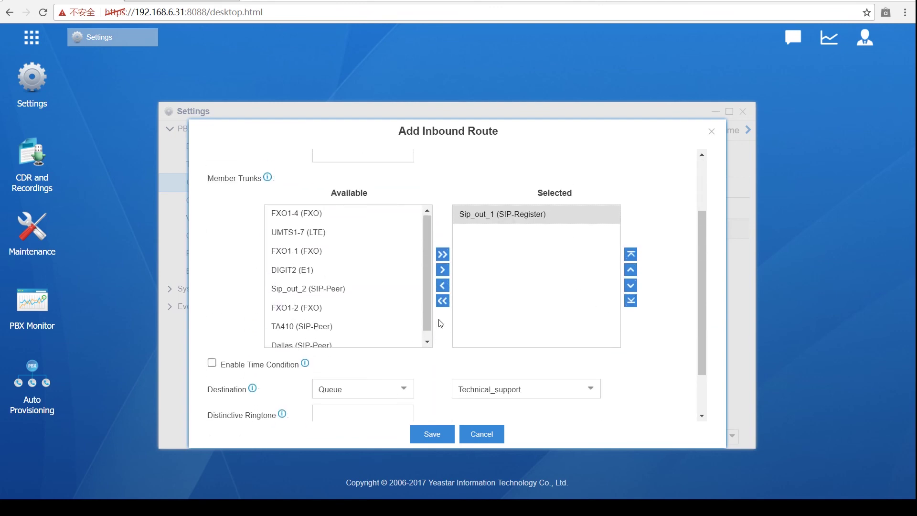
scroll(316, 213, "up", 2)
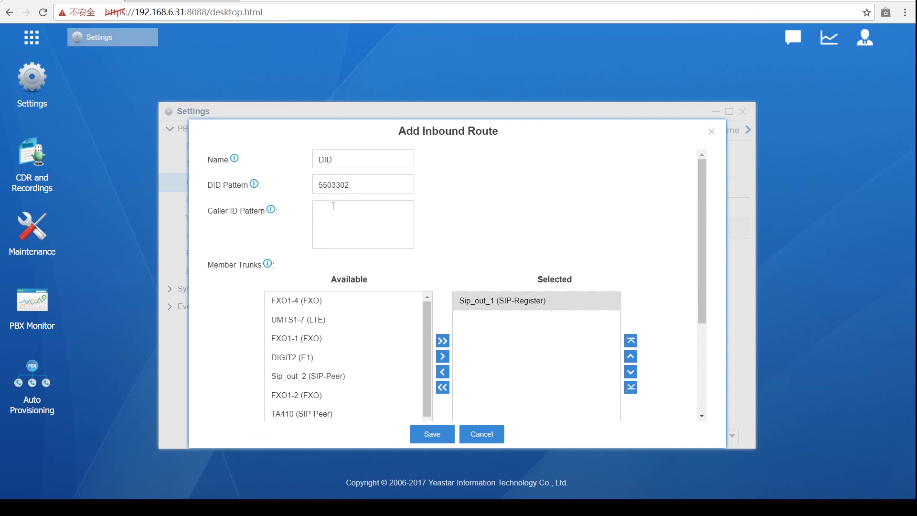
scroll(397, 256, "down", 3)
scroll(397, 257, "down", 1)
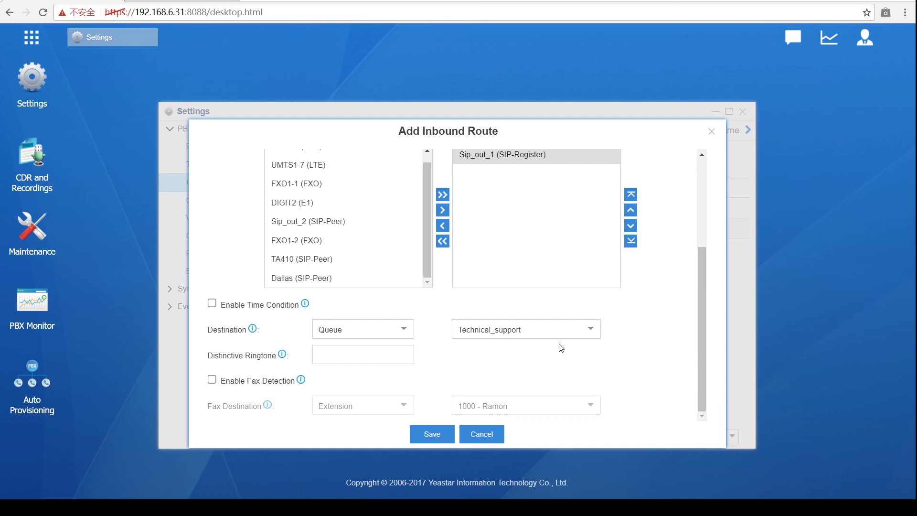
scroll(389, 280, "up", 3)
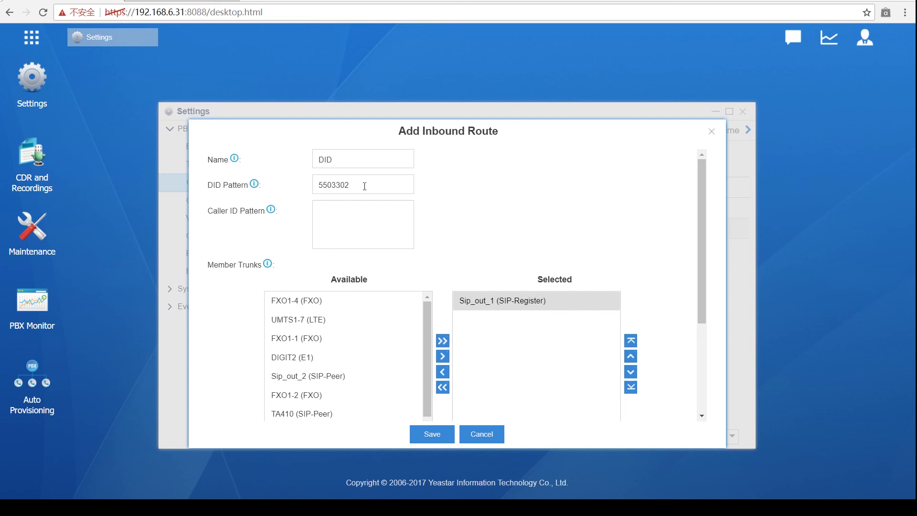
left_click(365, 185)
type("-550330")
type("31")
Step: Set the destination to Extension Range and enter the range 1000-1030
scroll(442, 223, "down", 3)
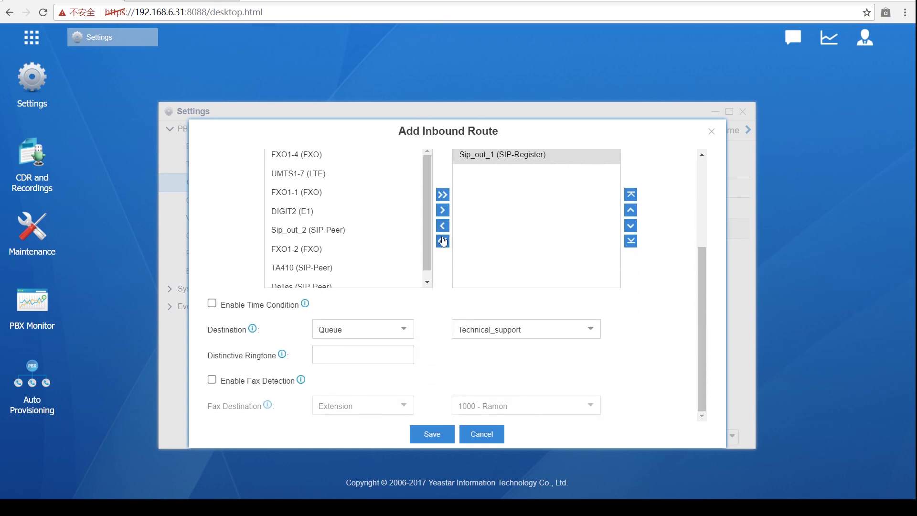
left_click(409, 330)
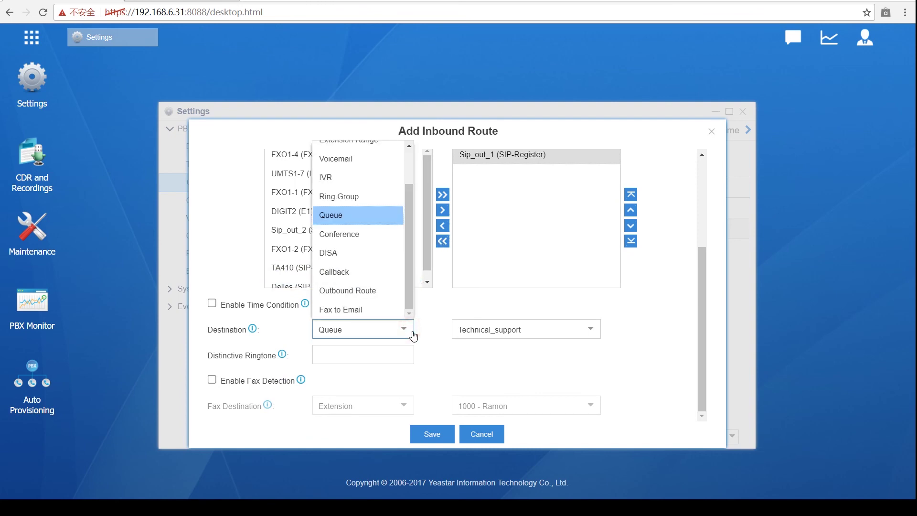
scroll(400, 290, "up", 2)
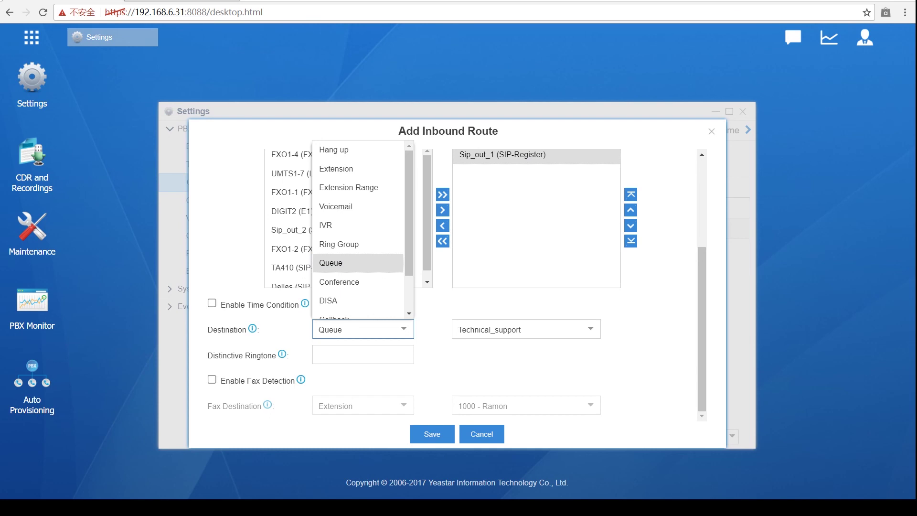
left_click(336, 169)
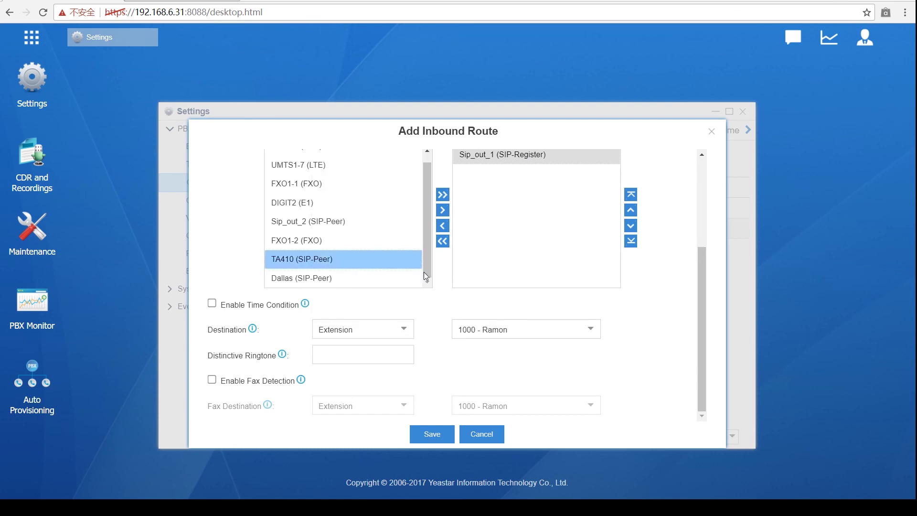
left_click(408, 334)
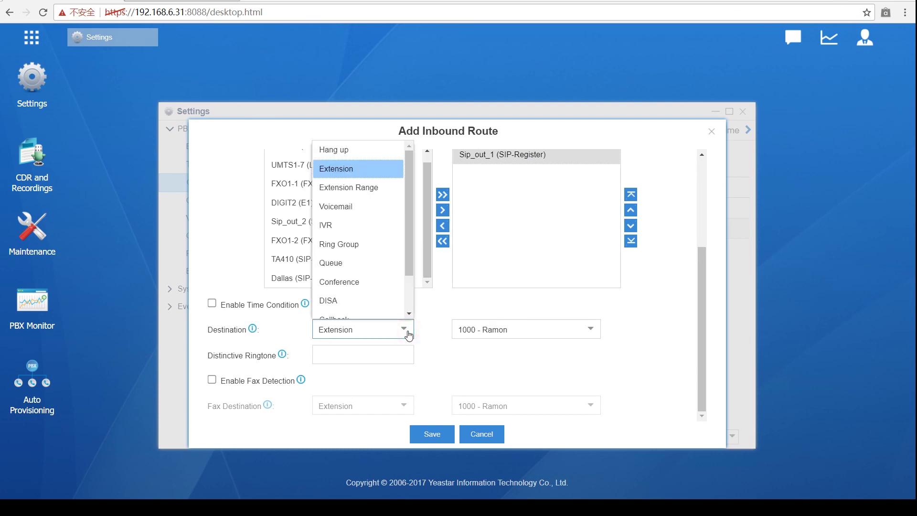
left_click(357, 186)
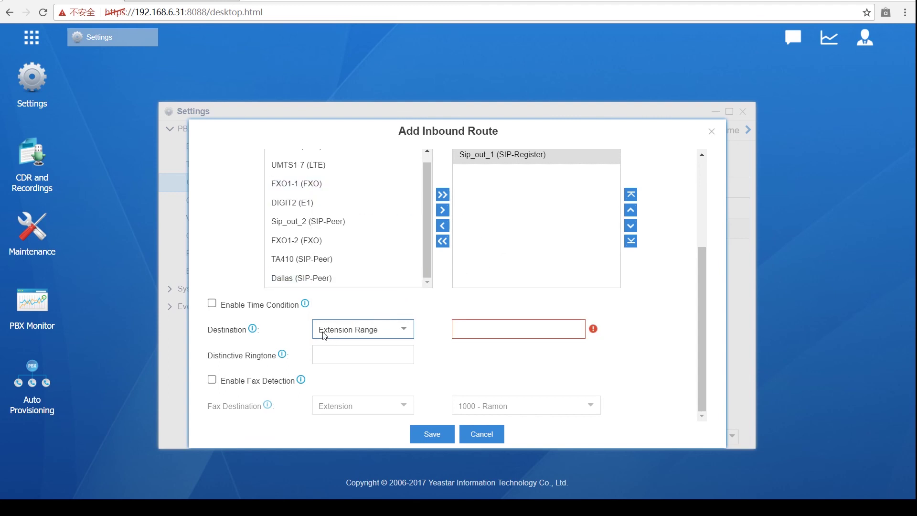
left_click(472, 331)
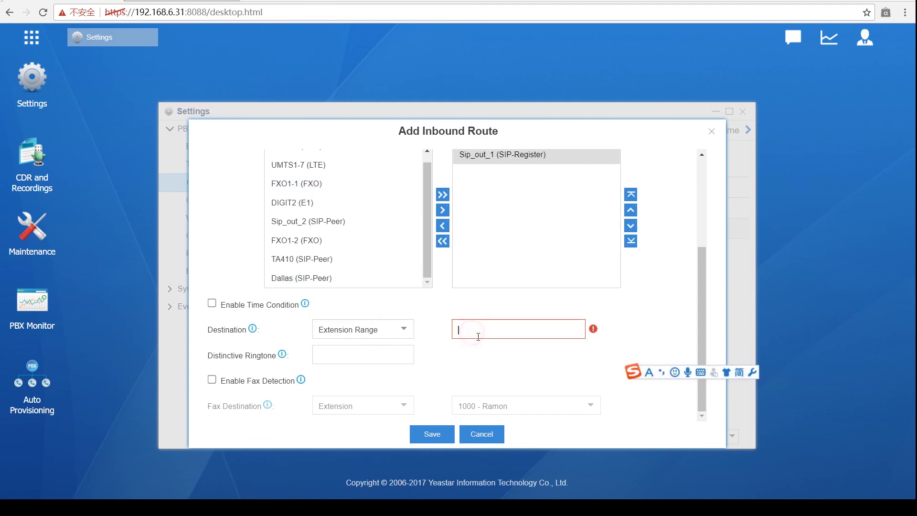
type("1000")
type("-1")
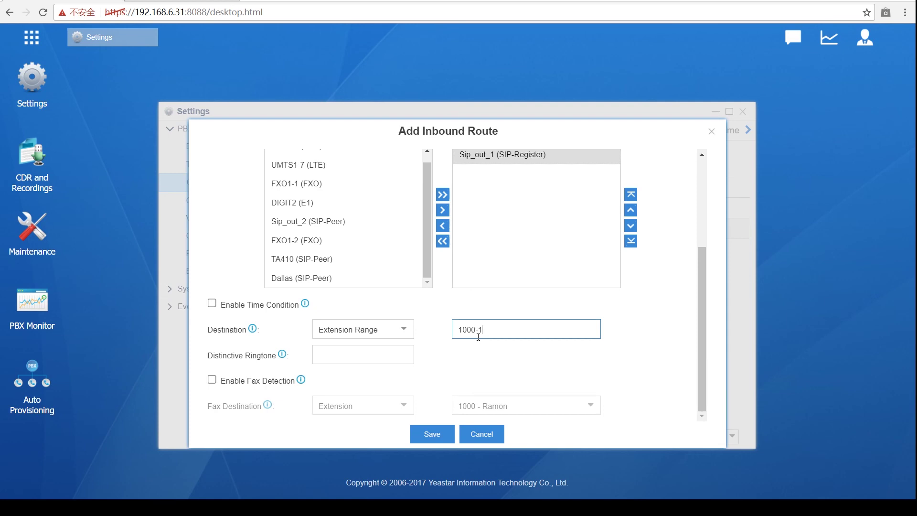
type("030")
left_click(463, 353)
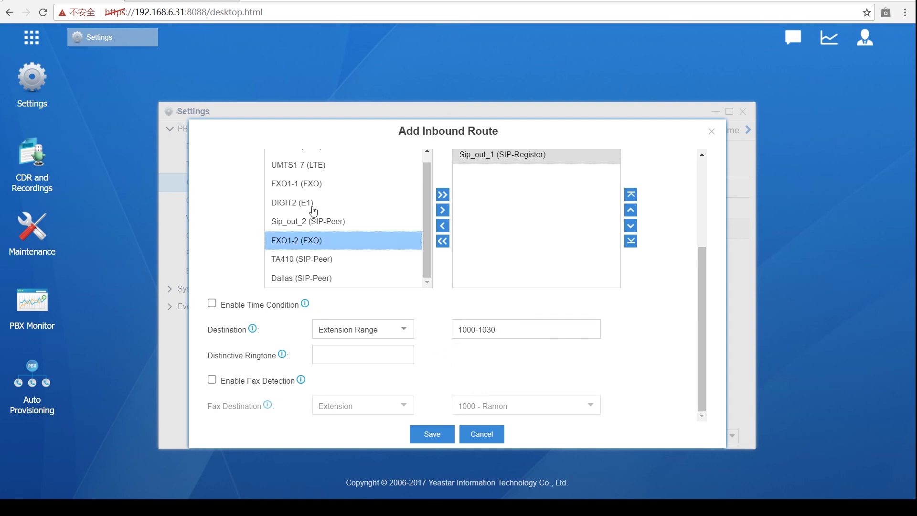
scroll(339, 283, "up", 1)
scroll(492, 283, "up", 3)
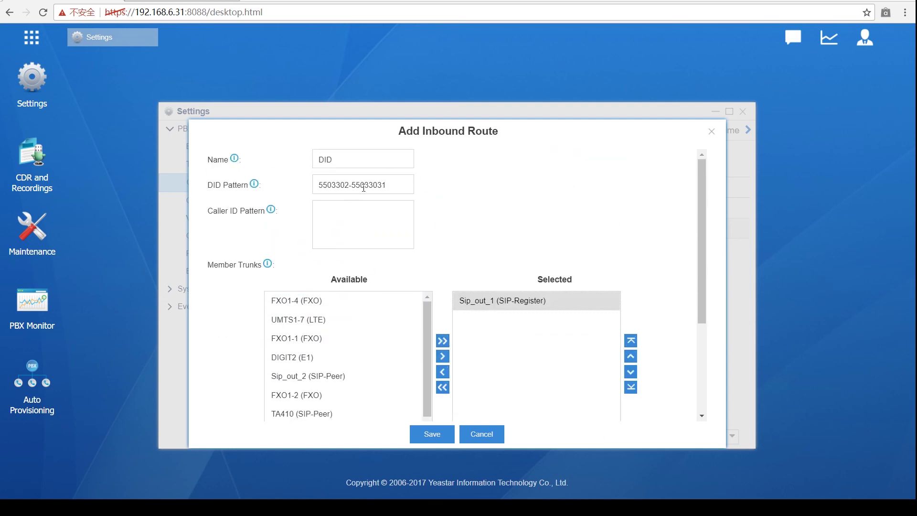
scroll(396, 203, "down", 3)
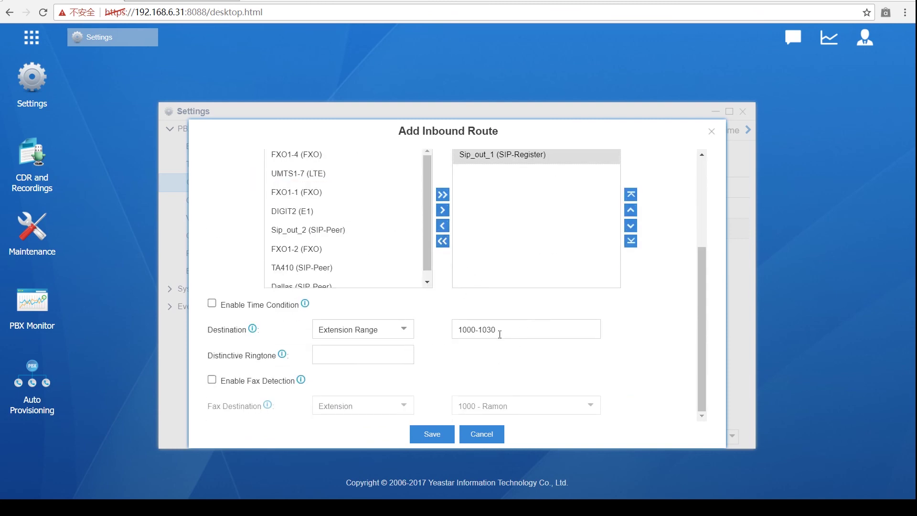
scroll(491, 335, "up", 3)
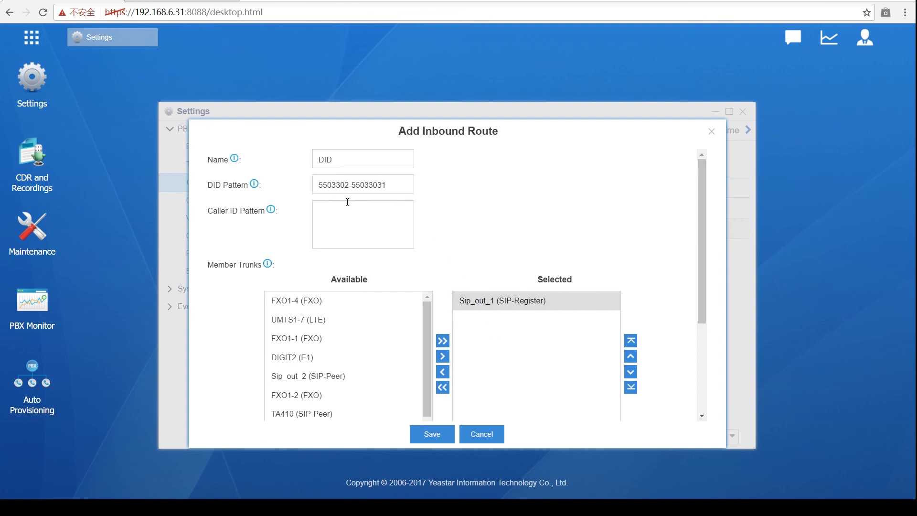
scroll(352, 204, "down", 3)
scroll(370, 267, "up", 3)
scroll(361, 204, "down", 3)
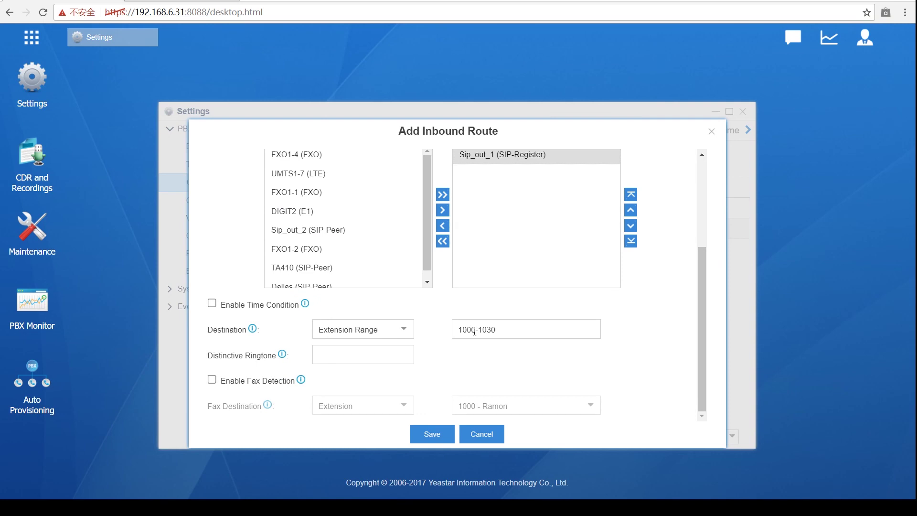
scroll(473, 332, "up", 3)
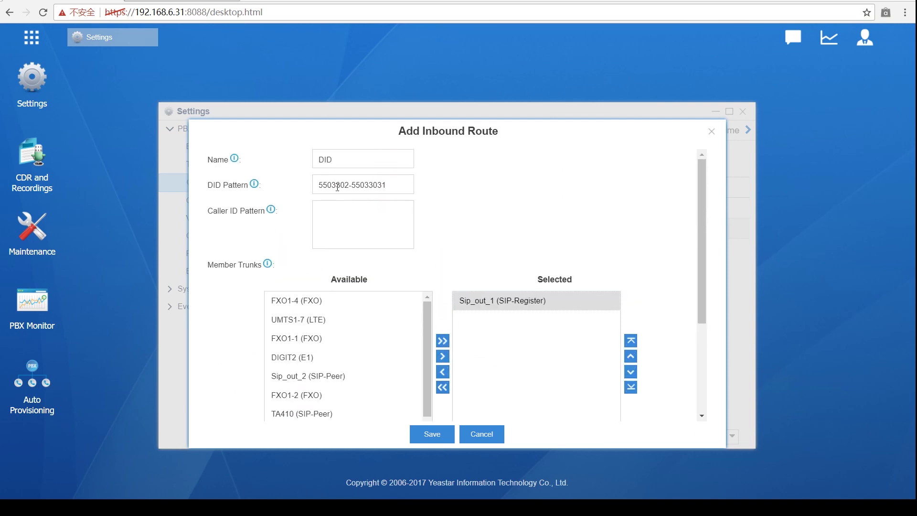
scroll(406, 258, "down", 2)
scroll(422, 291, "down", 1)
scroll(462, 347, "down", 2)
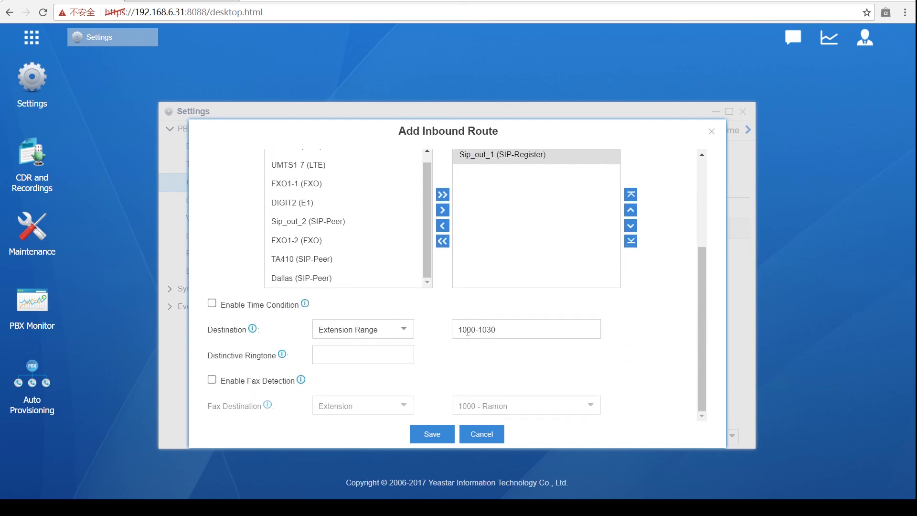
scroll(480, 341, "up", 3)
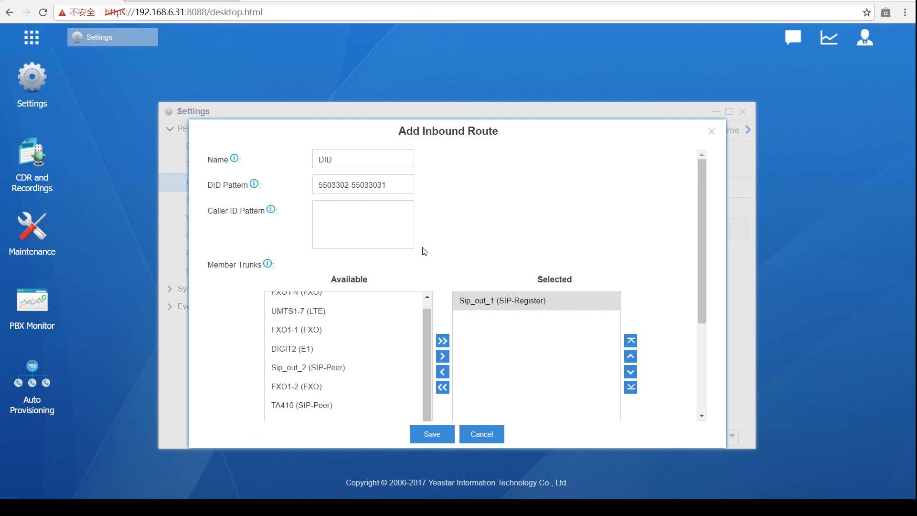
scroll(401, 201, "down", 3)
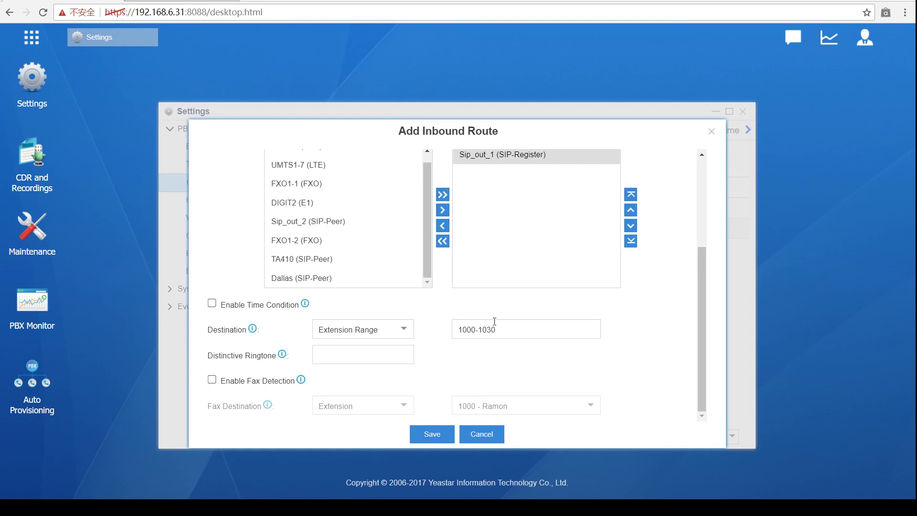
scroll(432, 323, "up", 5)
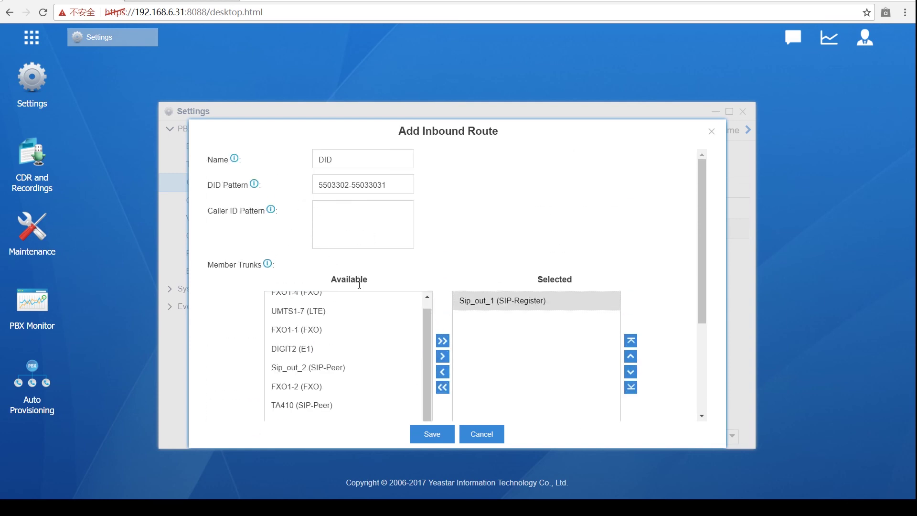
Step: Select the UMTS1-7 (LTE) trunk in Available, then open the Destination type list
scroll(464, 279, "down", 5)
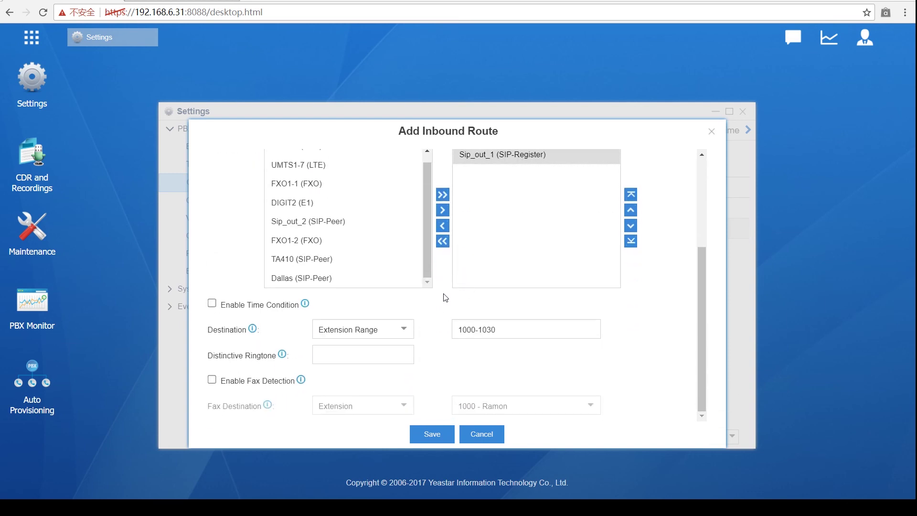
scroll(425, 318, "up", 4)
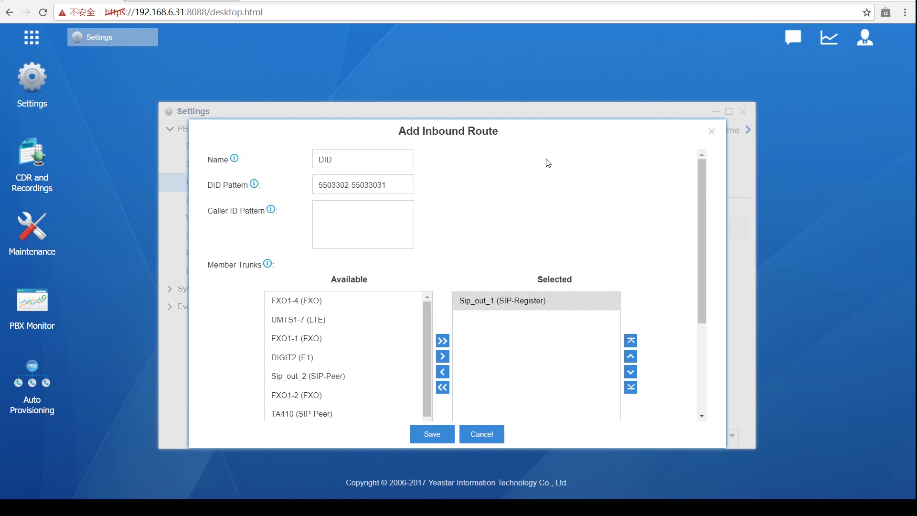
left_click(398, 302)
left_click(325, 319)
scroll(325, 324, "down", 1)
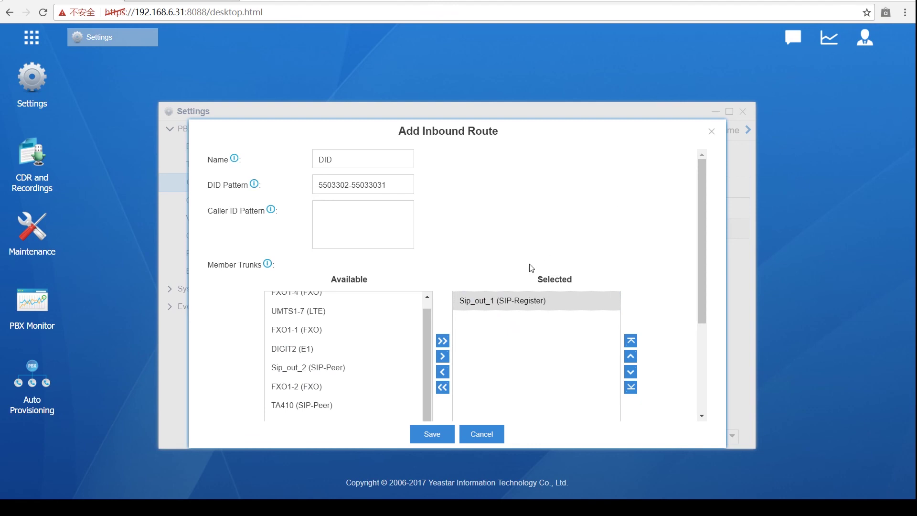
scroll(531, 268, "down", 3)
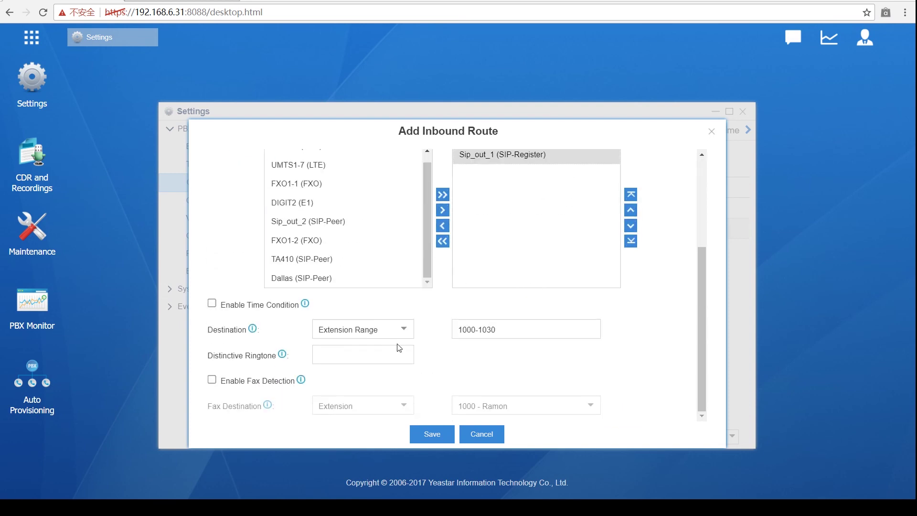
left_click(409, 333)
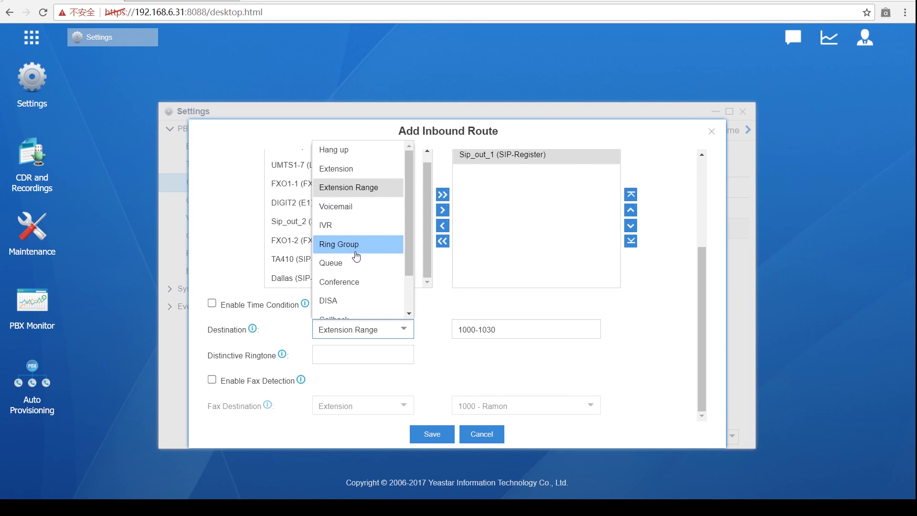
Step: Choose IVR as the destination, with English shown as the IVR
scroll(354, 266, "down", 1)
scroll(352, 267, "up", 1)
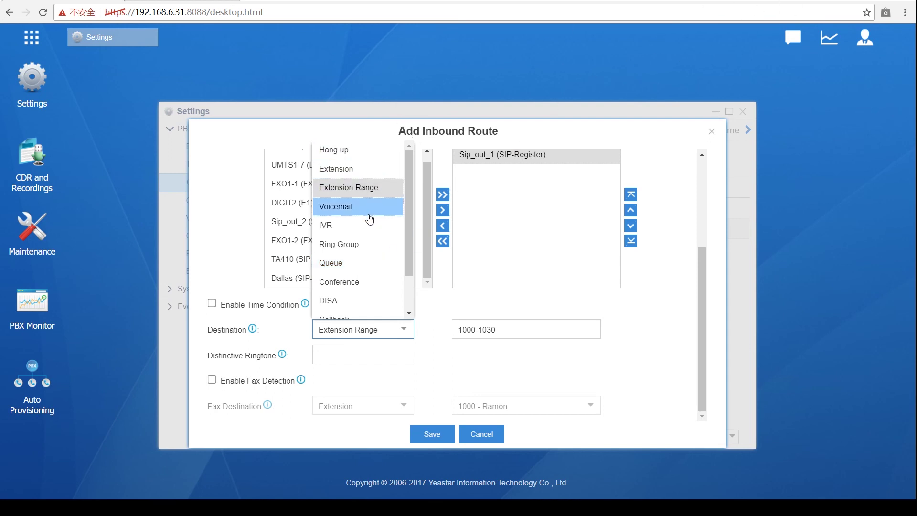
left_click(374, 232)
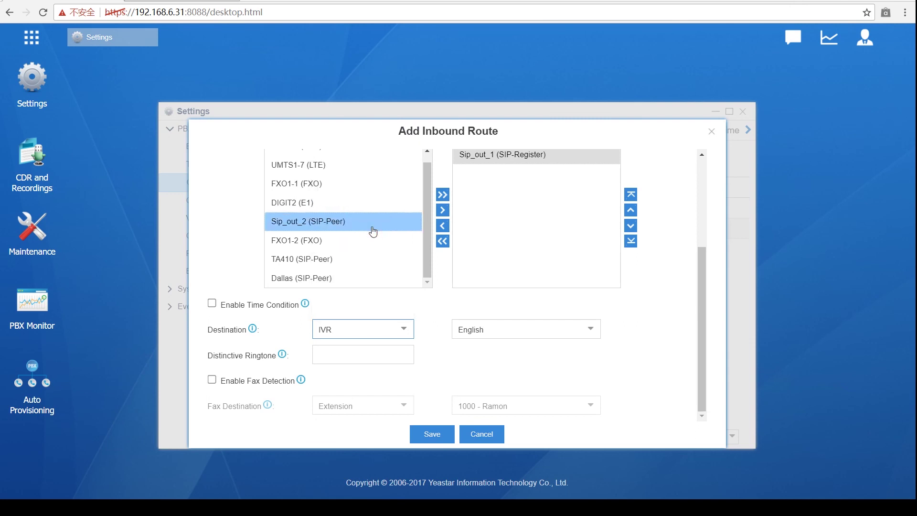
scroll(406, 280, "up", 1)
scroll(418, 277, "up", 3)
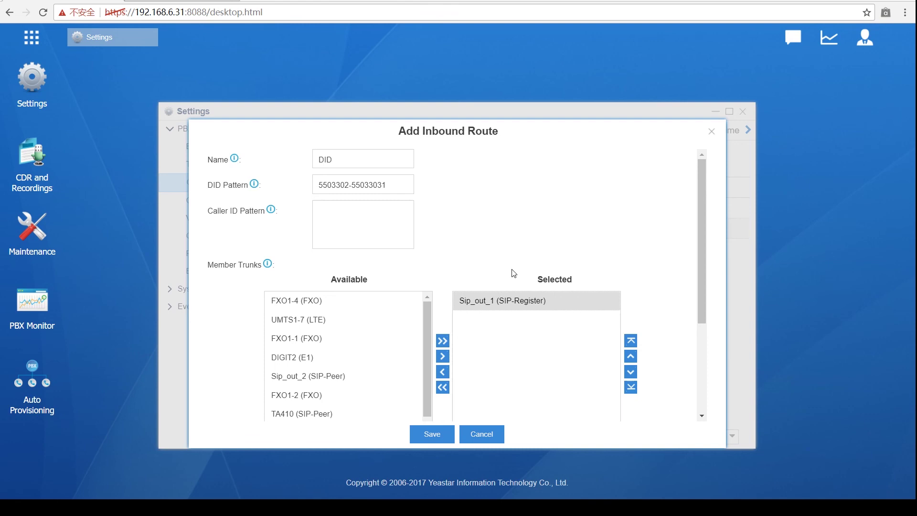
scroll(488, 262, "down", 3)
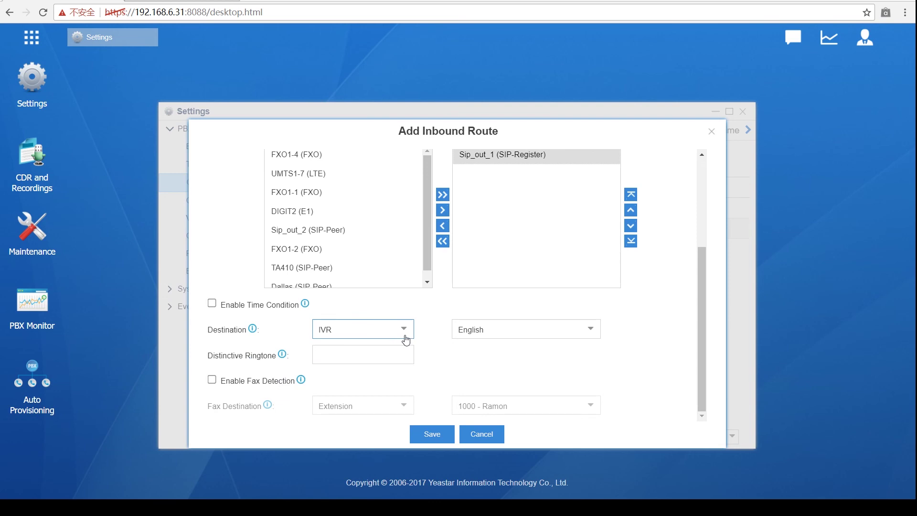
scroll(406, 339, "up", 3)
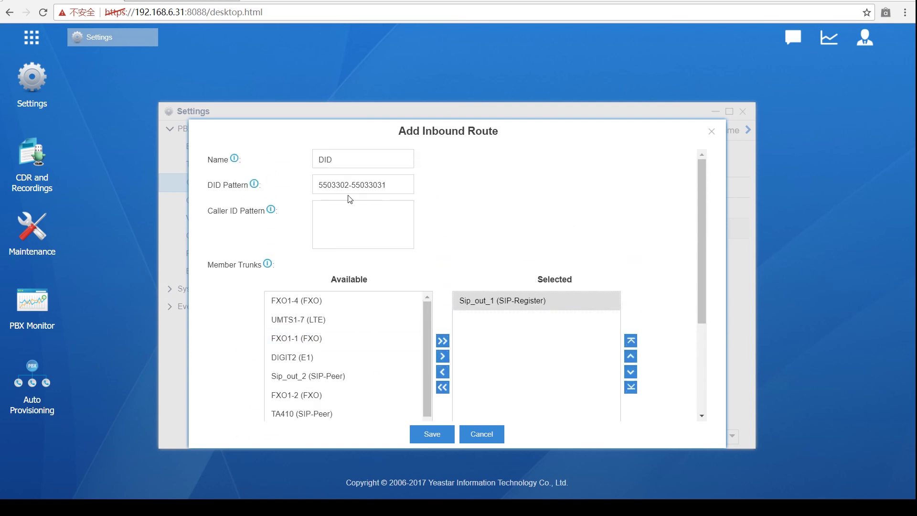
Step: Trim the DID Pattern back to 5503302
left_click(391, 185)
key("BackSpace")
key("BackSpace")
key("BackSpace")
key("BackSpace")
key("BackSpace")
key("BackSpace")
key("BackSpace")
key("BackSpace")
key("BackSpace")
left_click(552, 170)
Step: Select the Dallas (SIP-Peer) trunk and save the DID inbound route
scroll(531, 187, "down", 3)
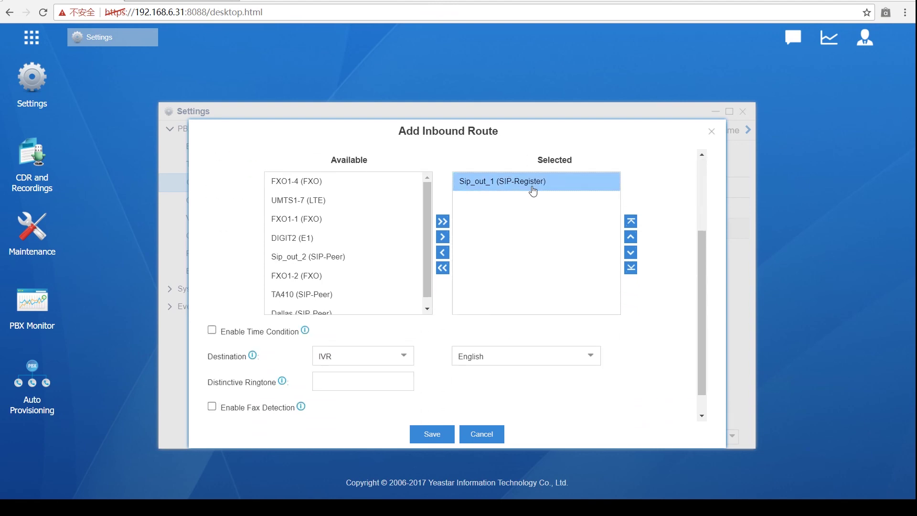
scroll(533, 191, "up", 2)
scroll(532, 191, "up", 1)
scroll(526, 214, "down", 3)
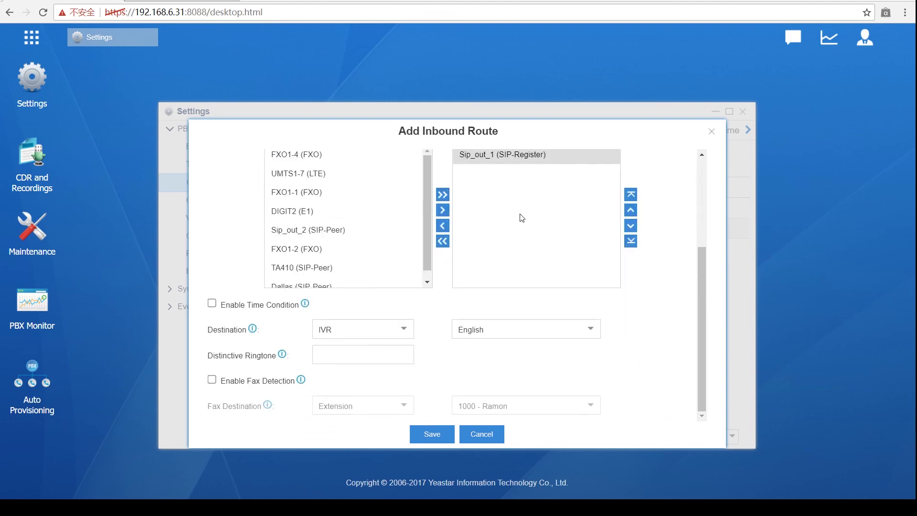
left_click(352, 286)
scroll(405, 331, "up", 3)
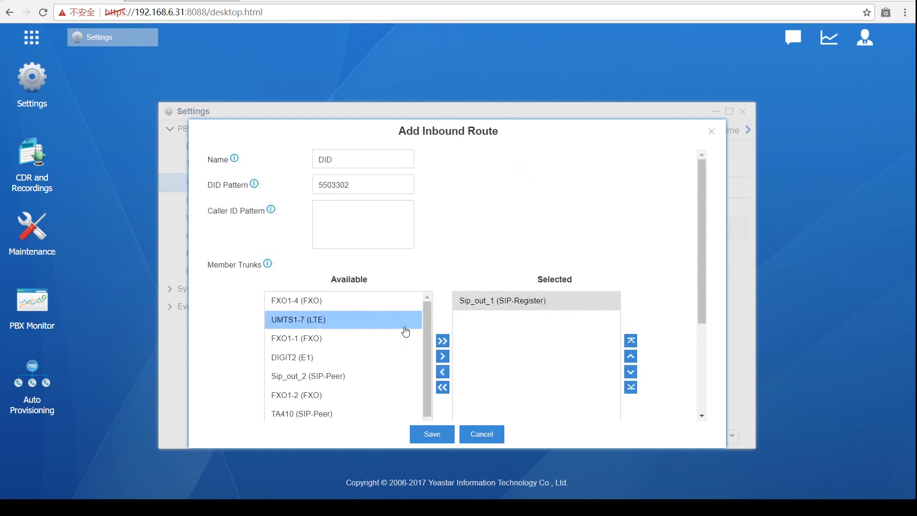
scroll(444, 181, "down", 3)
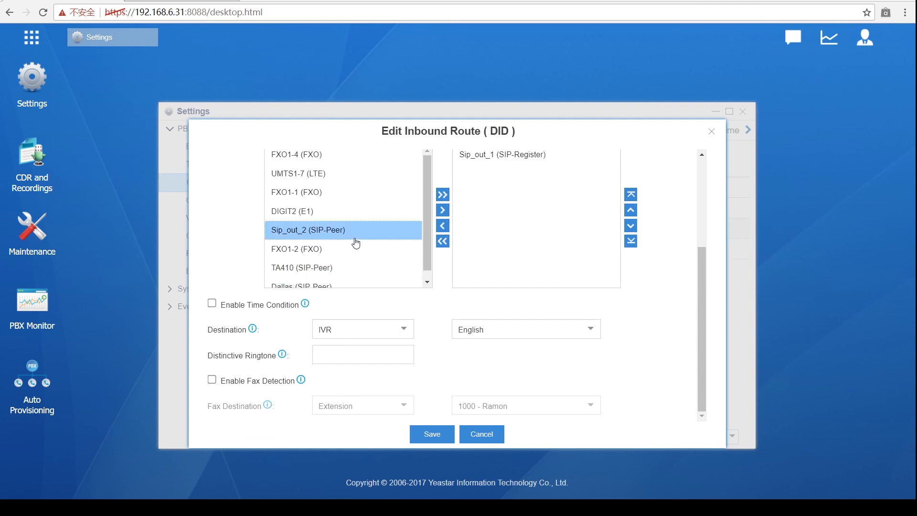
left_click(432, 434)
Step: Apply the saved configuration changes and open inbound route In1
left_click(724, 39)
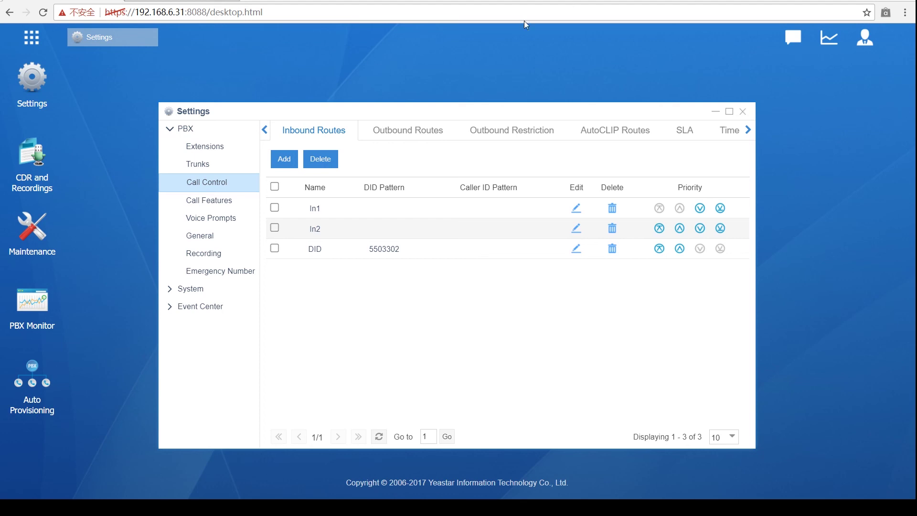
left_click(572, 211)
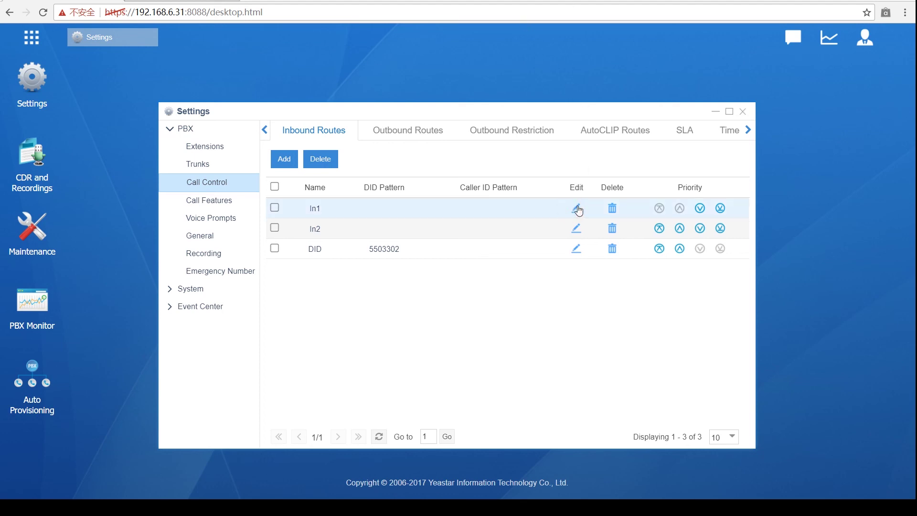
left_click(579, 210)
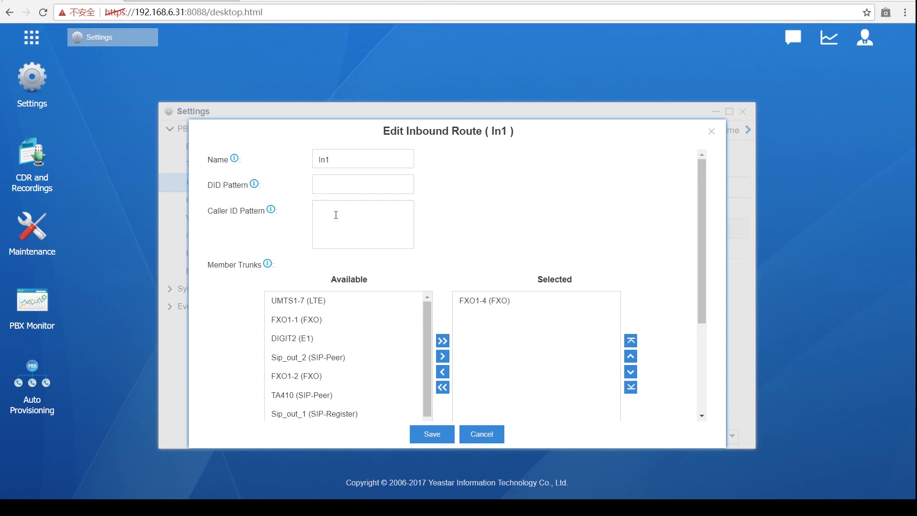
Step: Review In1's caller ID pattern, close it without saving, and start a blank inbound route
left_click(336, 215)
scroll(600, 160, "down", 3)
scroll(477, 317, "up", 3)
left_click(711, 131)
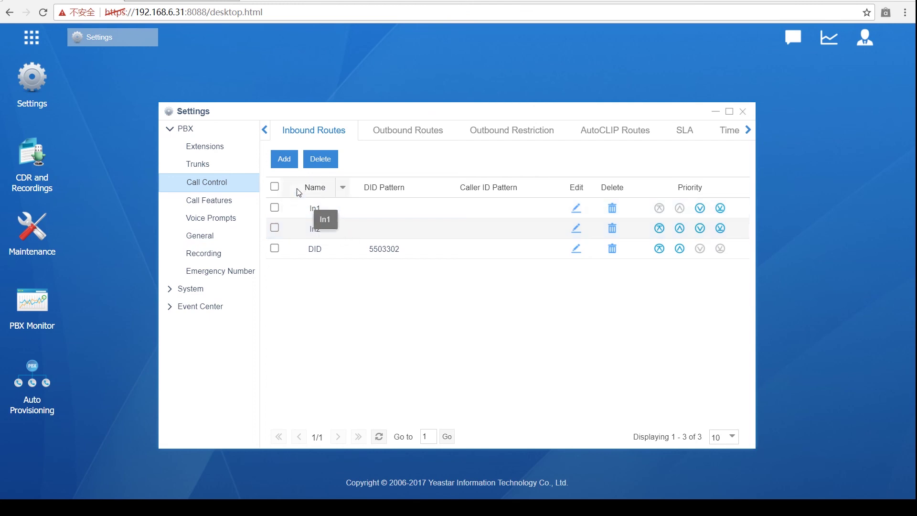
left_click(284, 159)
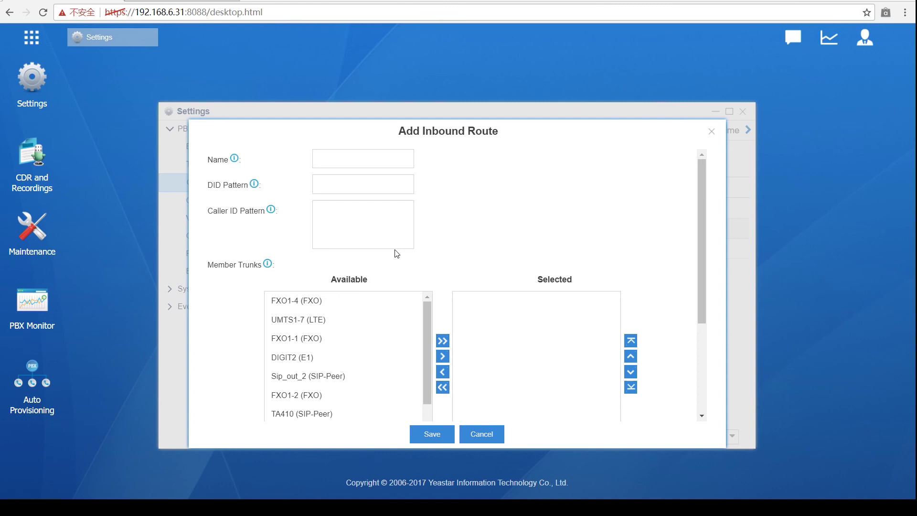
Step: Name the new inbound route 'manager'
left_click(366, 159)
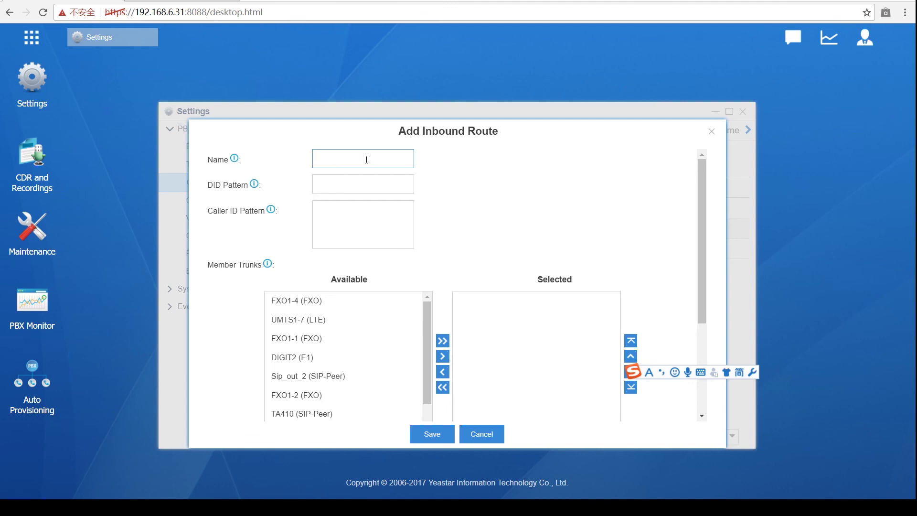
type("F")
key("BackSpace")
key("shift")
type("f")
key("BackSpace")
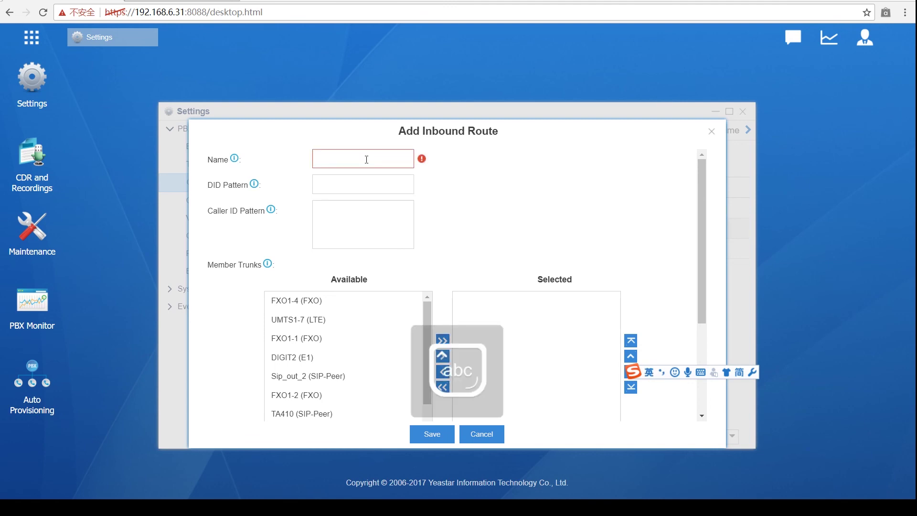
type("d")
key("BackSpace")
type("manager")
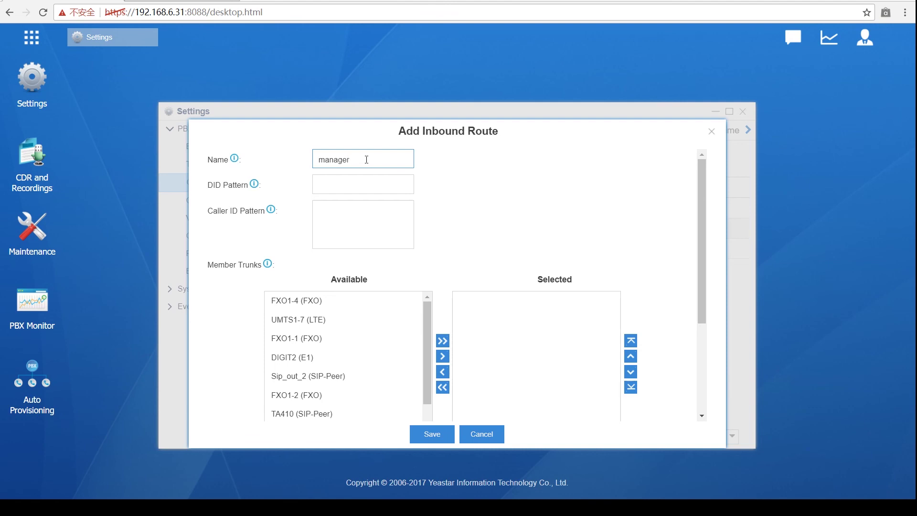
scroll(366, 162, "down", 2)
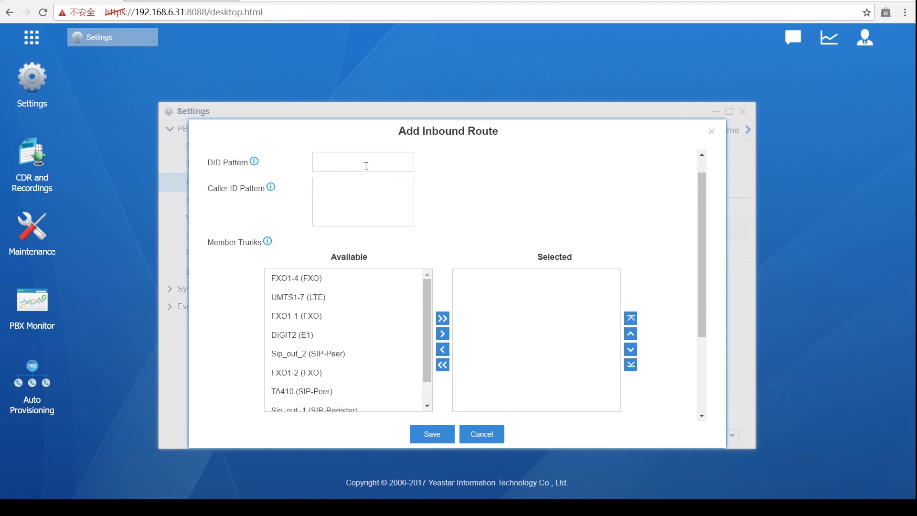
scroll(358, 175, "up", 2)
scroll(355, 185, "down", 5)
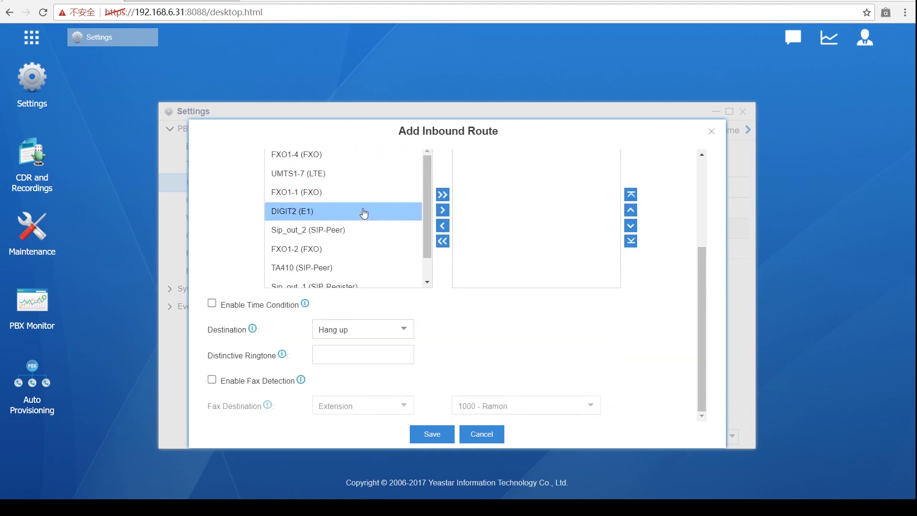
scroll(352, 207, "up", 5)
left_click(338, 213)
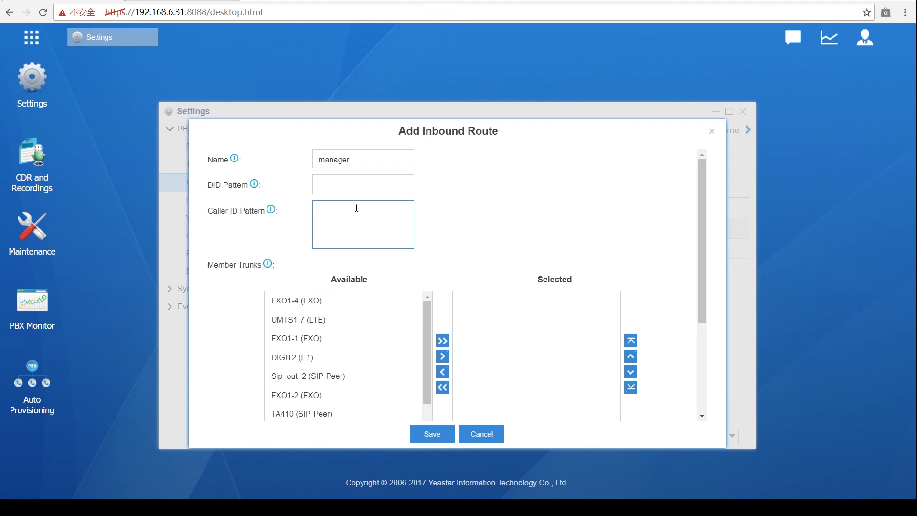
left_click(338, 339)
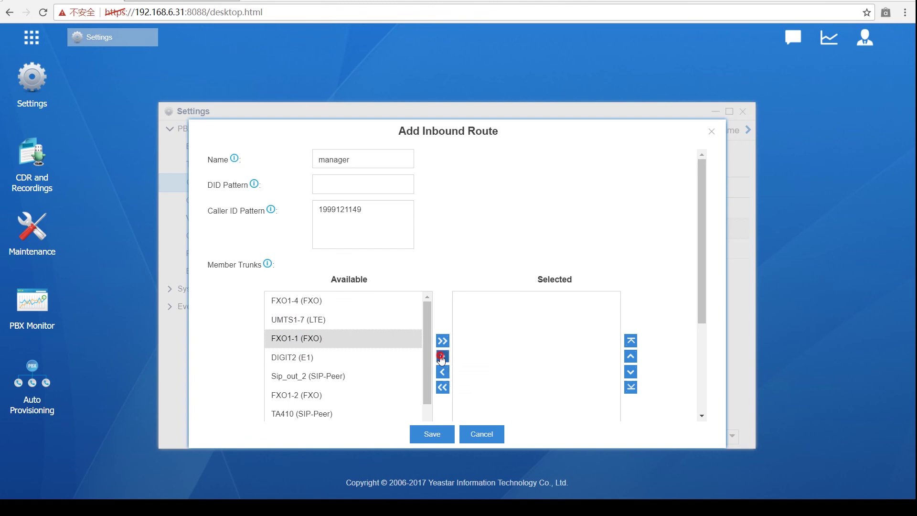
left_click(443, 357)
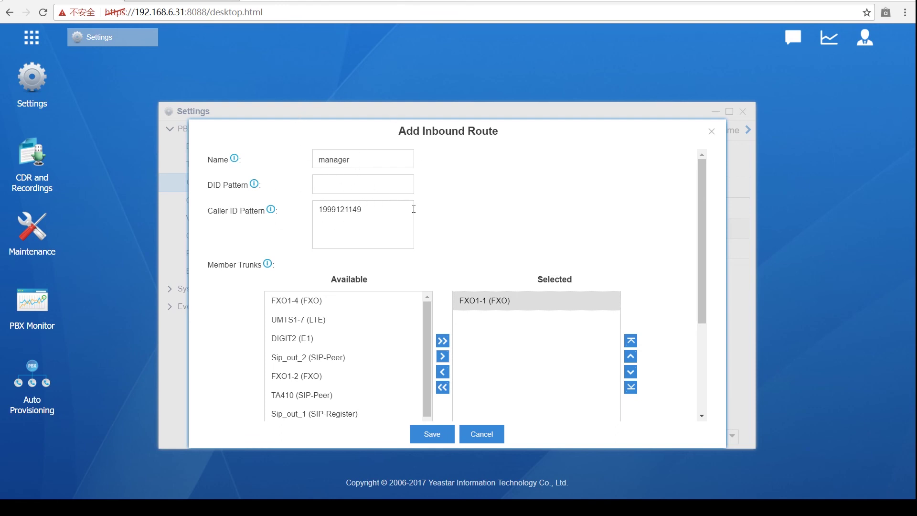
scroll(469, 276, "down", 2)
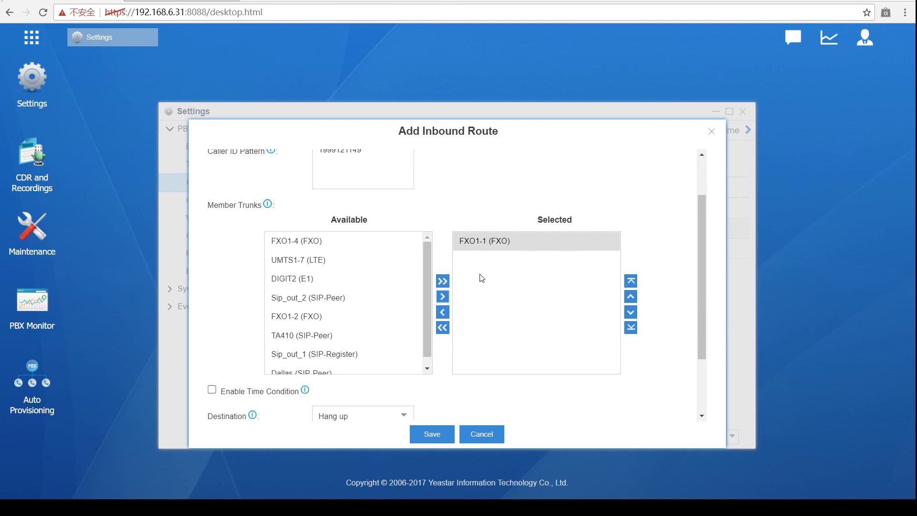
left_click(545, 250)
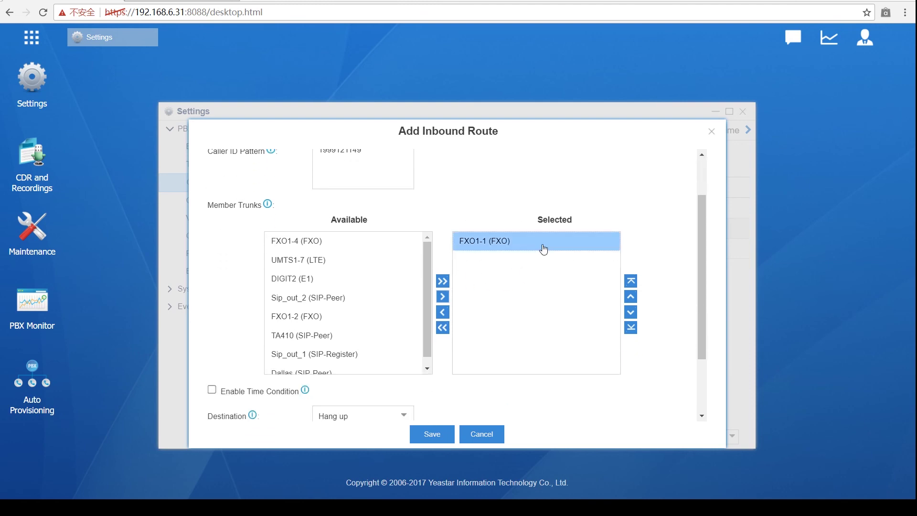
scroll(541, 253, "down", 1)
scroll(540, 254, "down", 2)
Step: Set the route's destination to DISA with the OOO entry
left_click(406, 329)
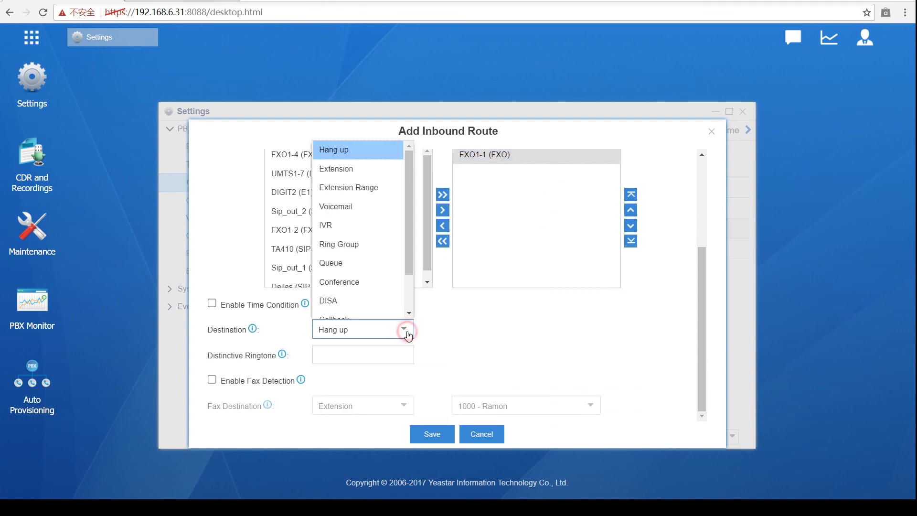
left_click(380, 305)
left_click(591, 329)
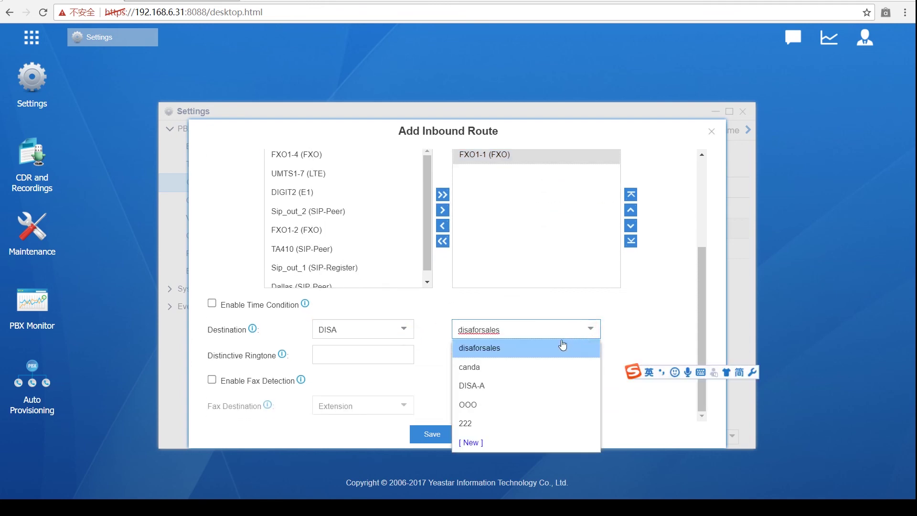
left_click(520, 404)
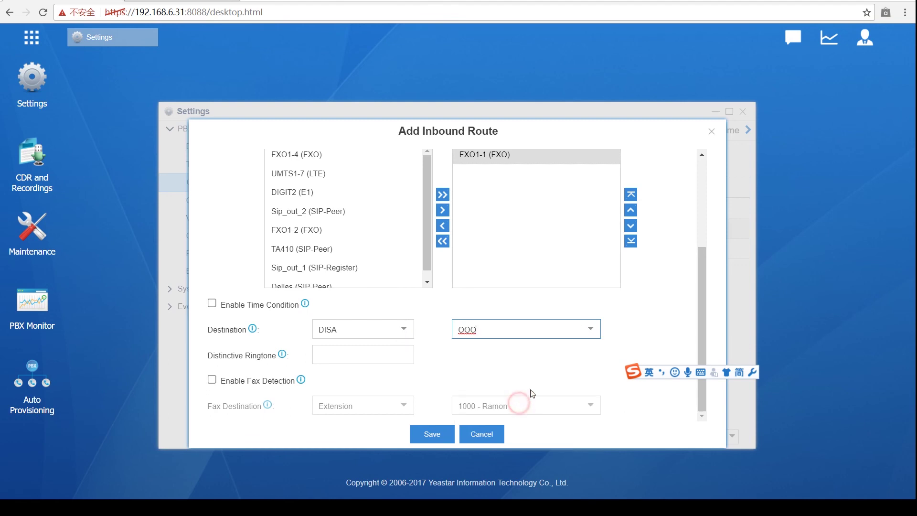
left_click(628, 338)
scroll(622, 348, "up", 3)
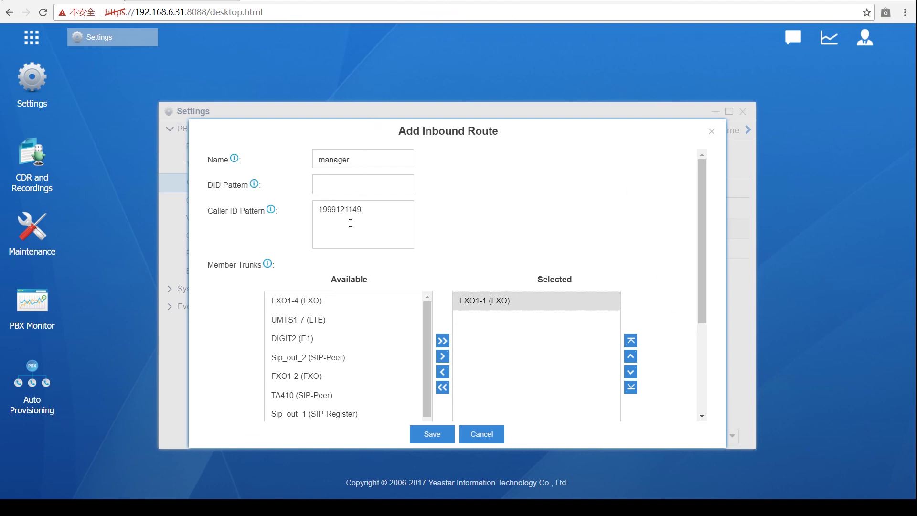
scroll(351, 223, "down", 3)
scroll(351, 225, "up", 3)
scroll(367, 238, "down", 1)
scroll(367, 238, "down", 4)
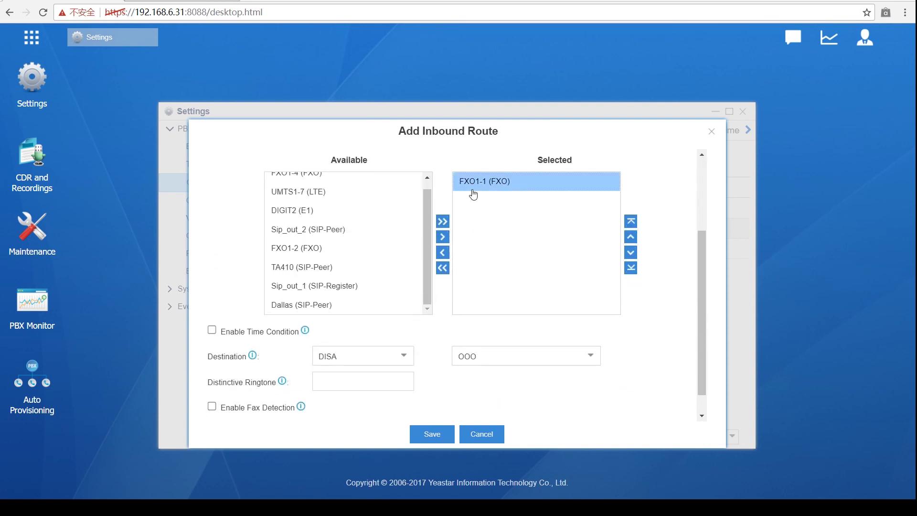
scroll(372, 355, "up", 5)
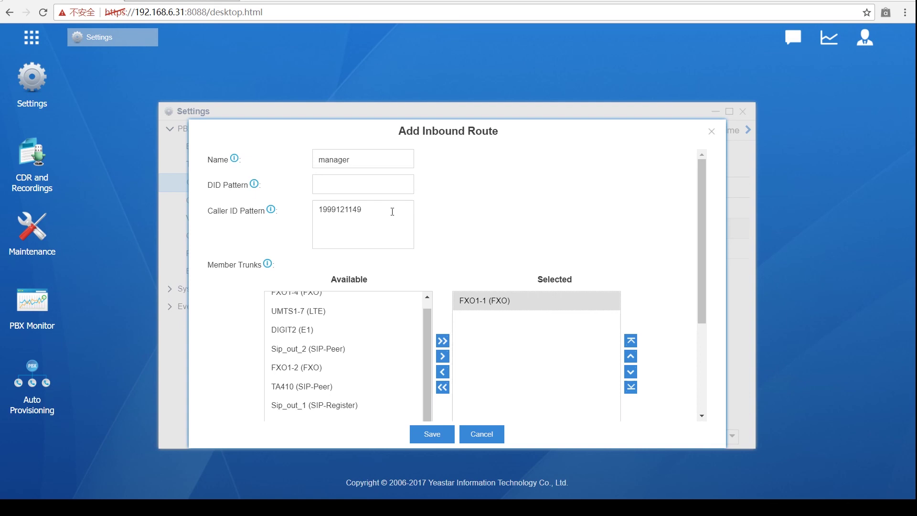
scroll(392, 211, "down", 3)
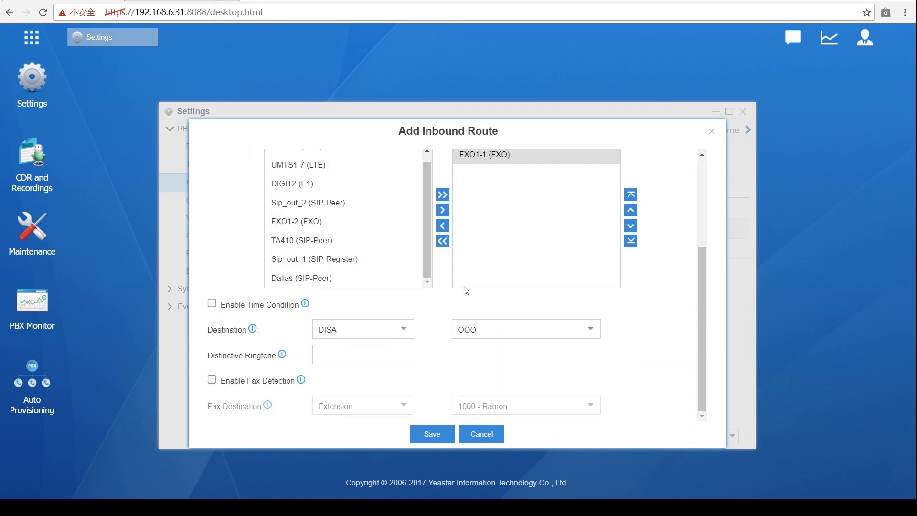
scroll(466, 290, "up", 3)
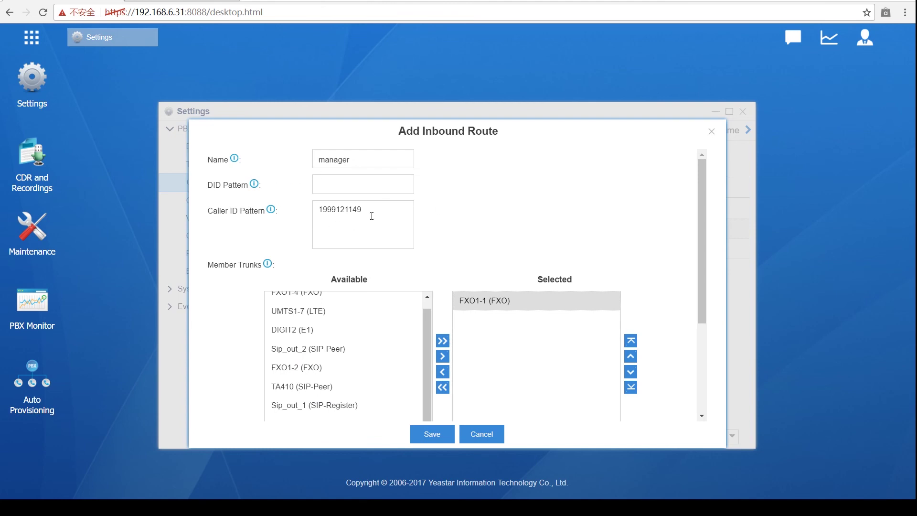
left_click_drag(372, 212, 325, 151)
key("BackSpace")
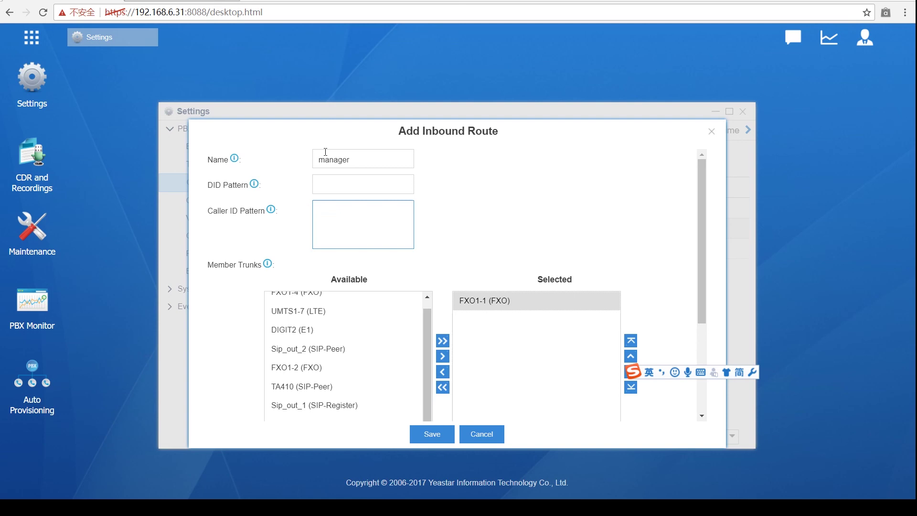
scroll(430, 180, "down", 3)
scroll(443, 183, "up", 3)
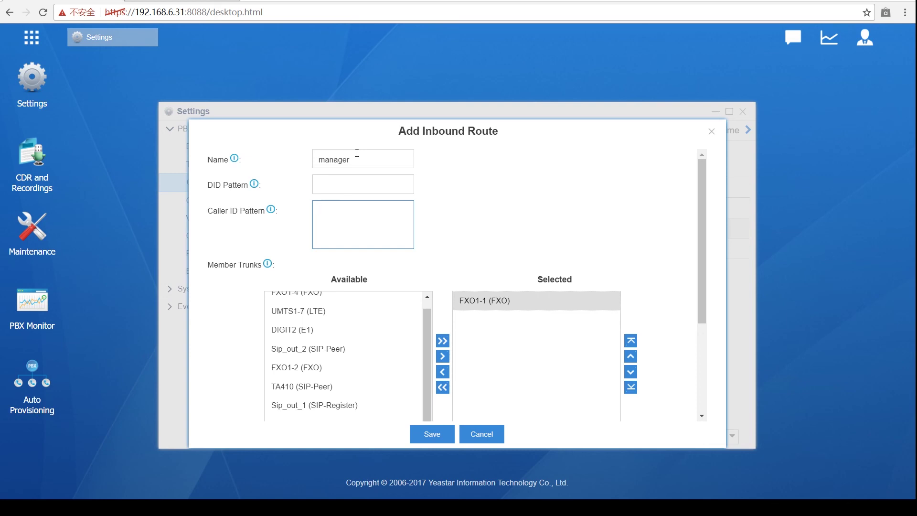
Step: Enter caller ID pattern 400 and rename the route from manager to 'b'
type("400.")
double_click(400, 159)
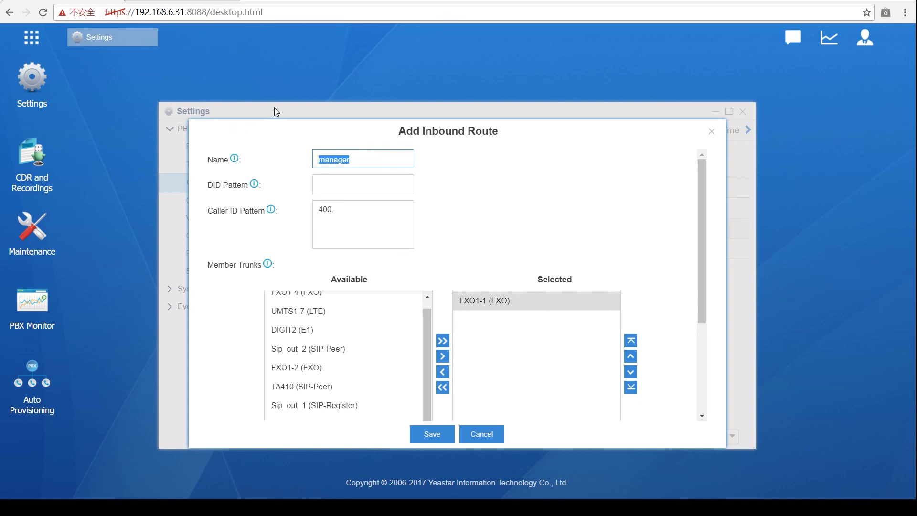
type("b")
left_click(530, 219)
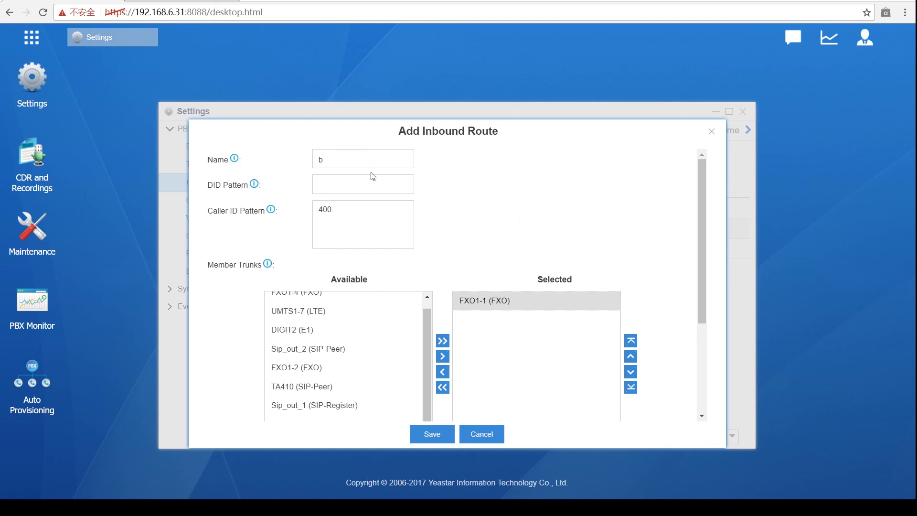
Step: Change the destination to Voicemail for extension 1030 - 1030
scroll(360, 222, "down", 3)
scroll(330, 254, "down", 1)
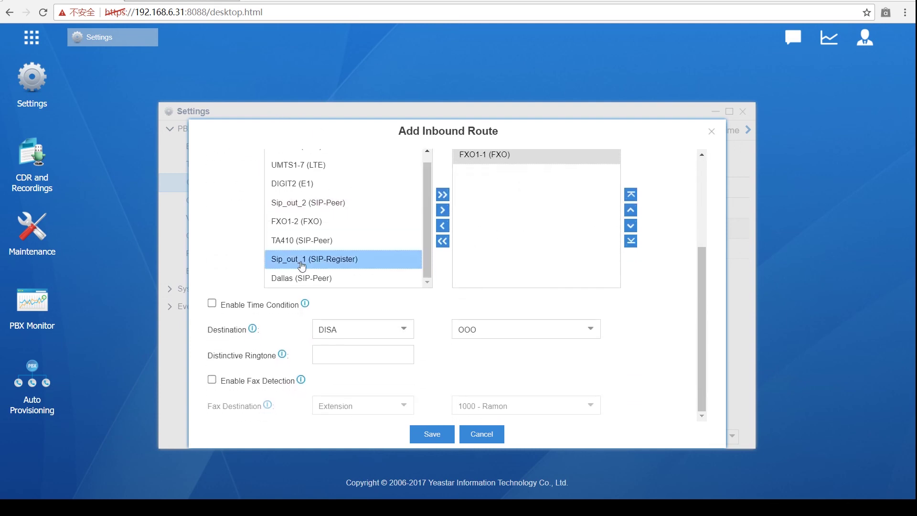
left_click(403, 334)
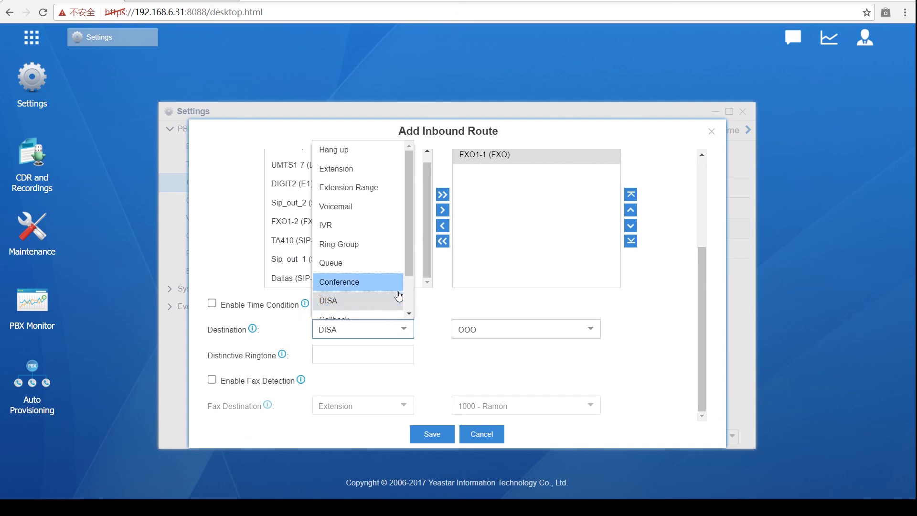
scroll(399, 296, "down", 1)
scroll(364, 307, "up", 1)
scroll(364, 307, "down", 1)
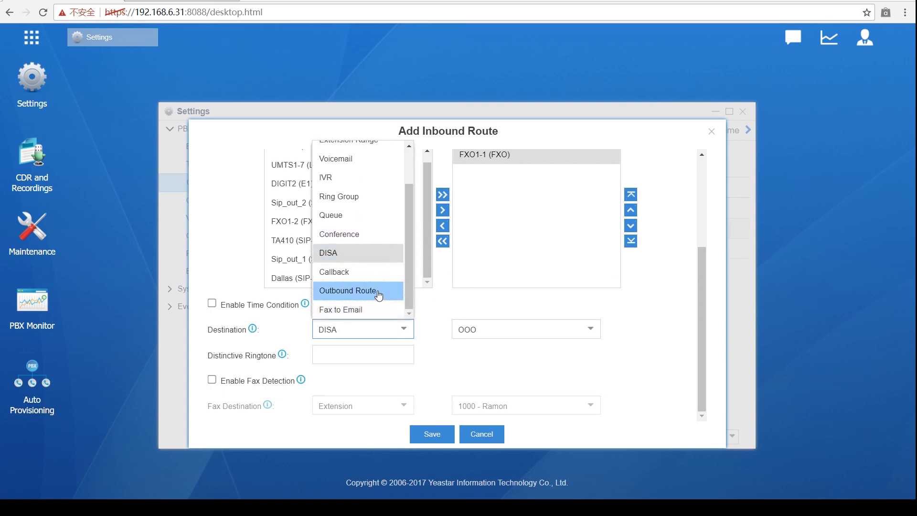
scroll(379, 296, "up", 1)
left_click(375, 204)
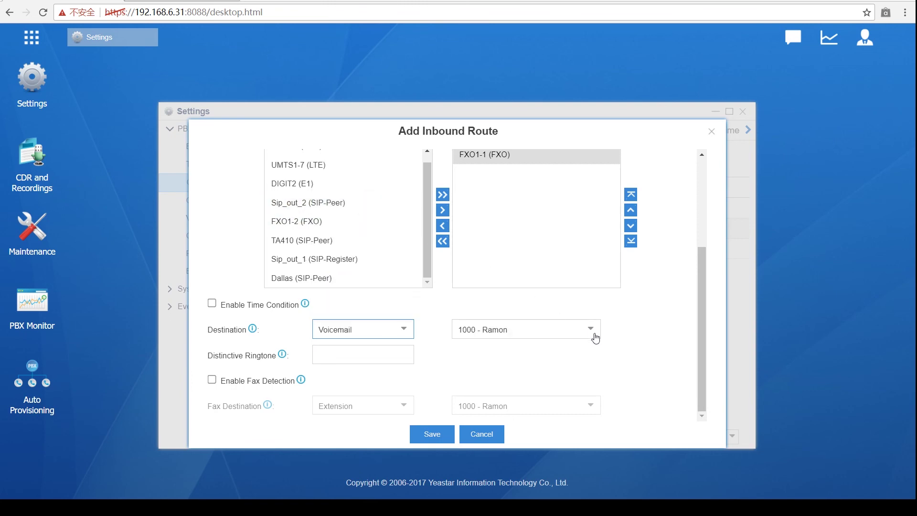
left_click(595, 334)
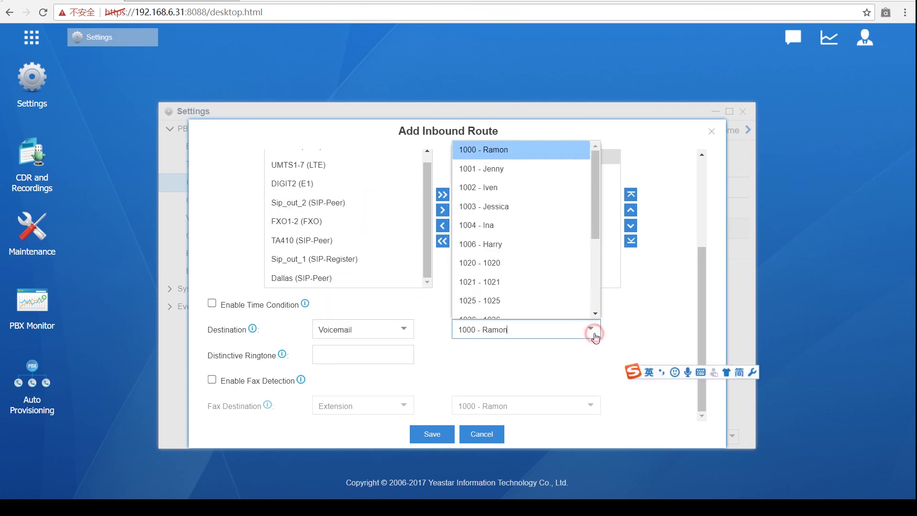
scroll(555, 267, "down", 2)
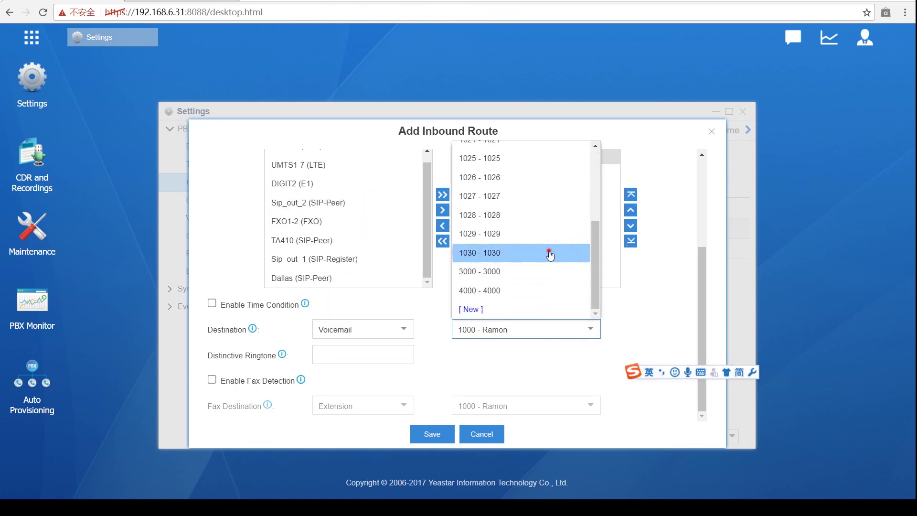
left_click(550, 253)
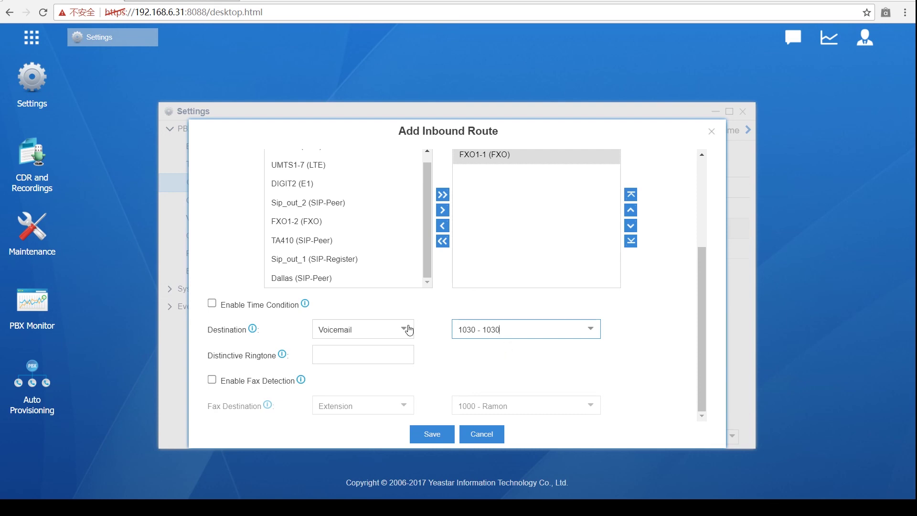
scroll(396, 336, "up", 3)
scroll(397, 336, "down", 5)
Step: Switch the destination to IVR with the English menu selected
left_click(407, 330)
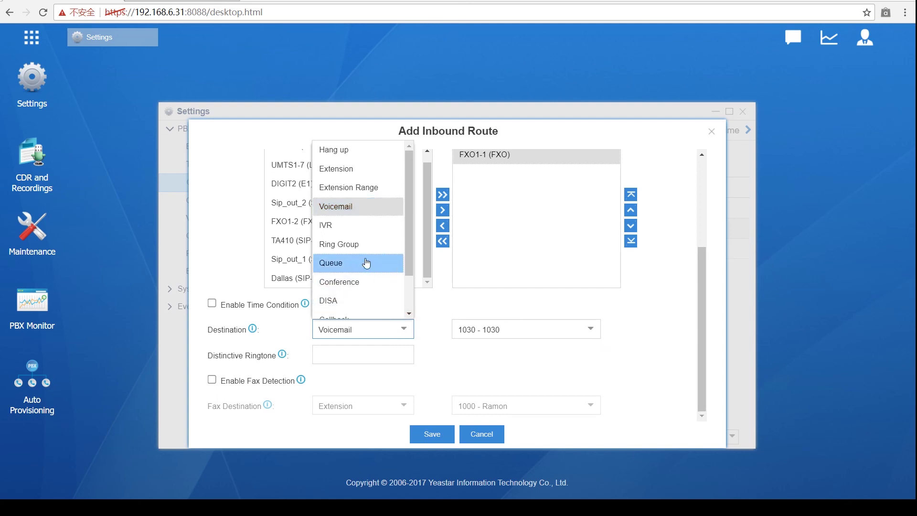
scroll(365, 256, "down", 1)
scroll(365, 255, "down", 1)
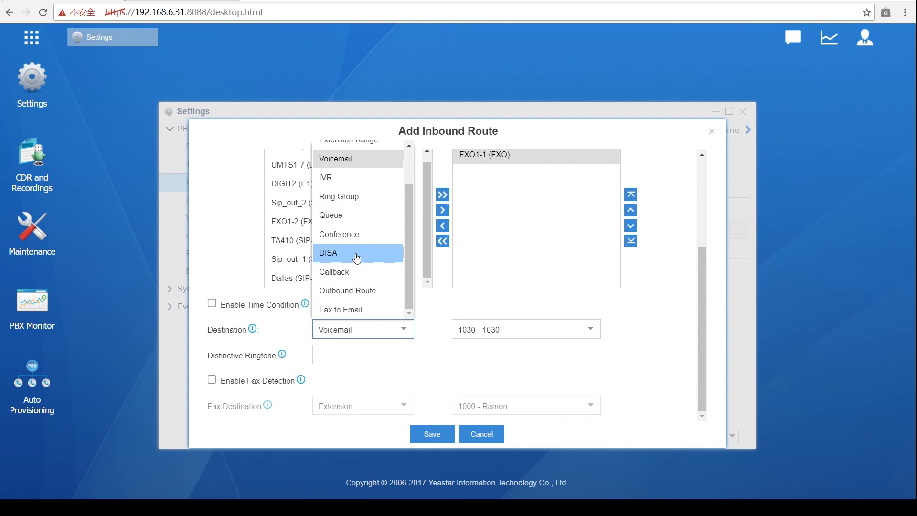
scroll(359, 265, "up", 2)
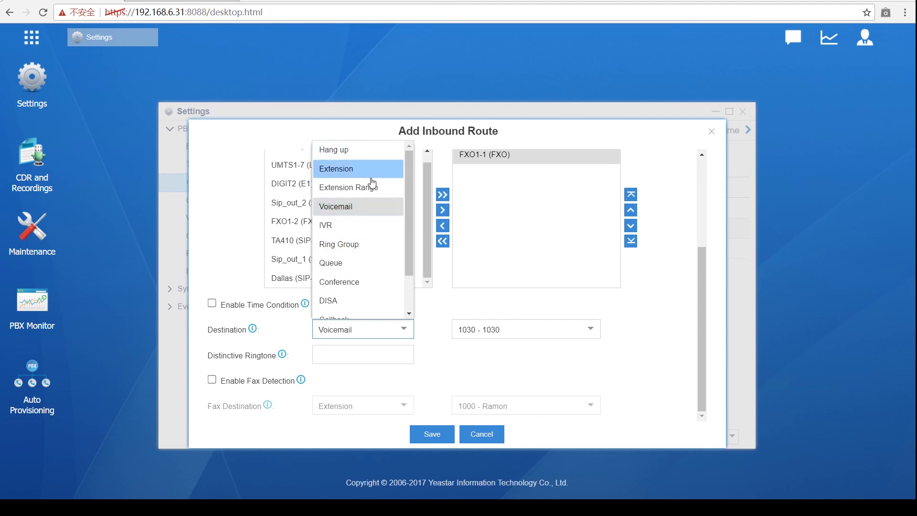
scroll(359, 213, "down", 2)
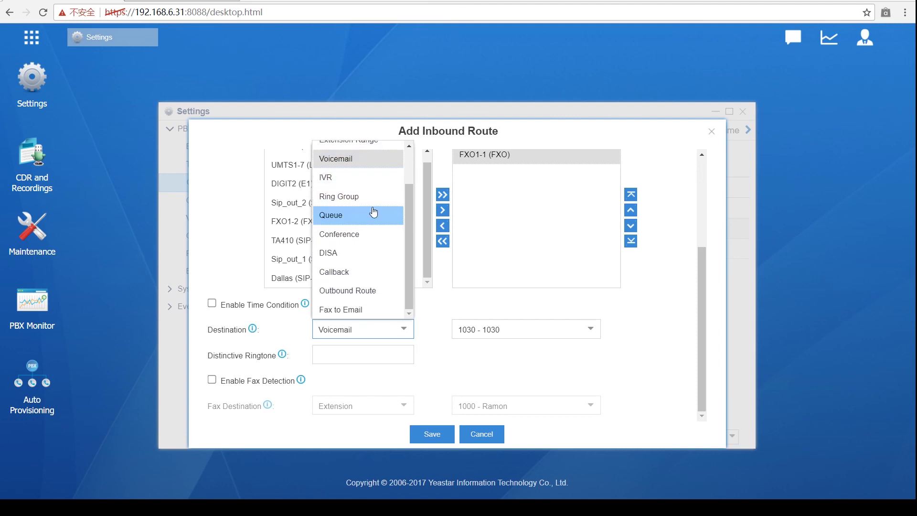
scroll(360, 216, "up", 2)
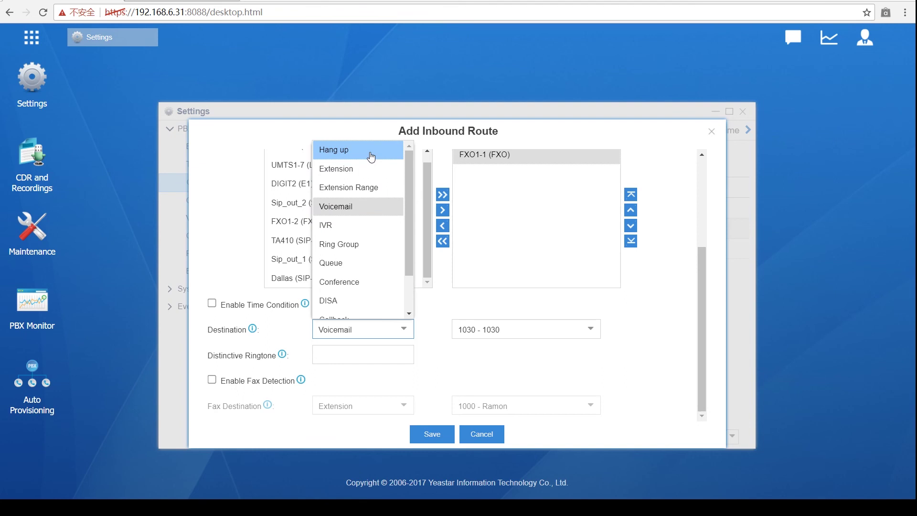
left_click(344, 227)
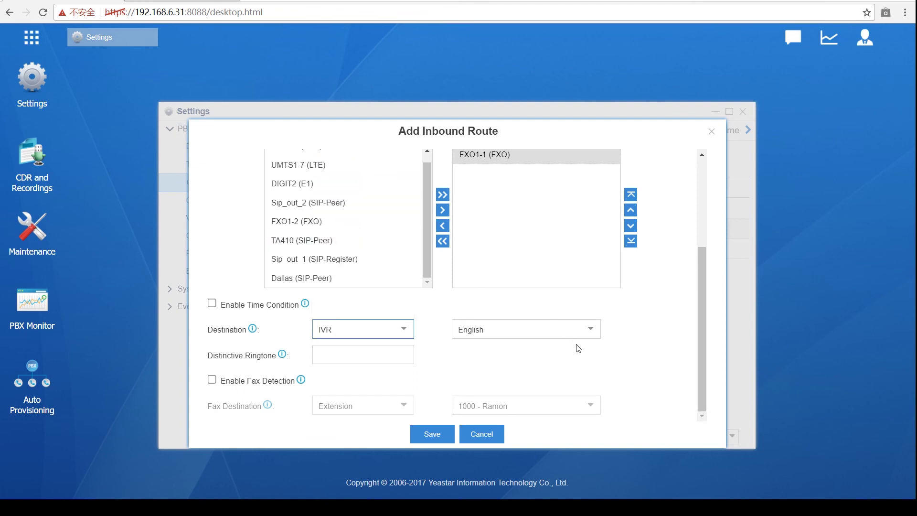
left_click(588, 335)
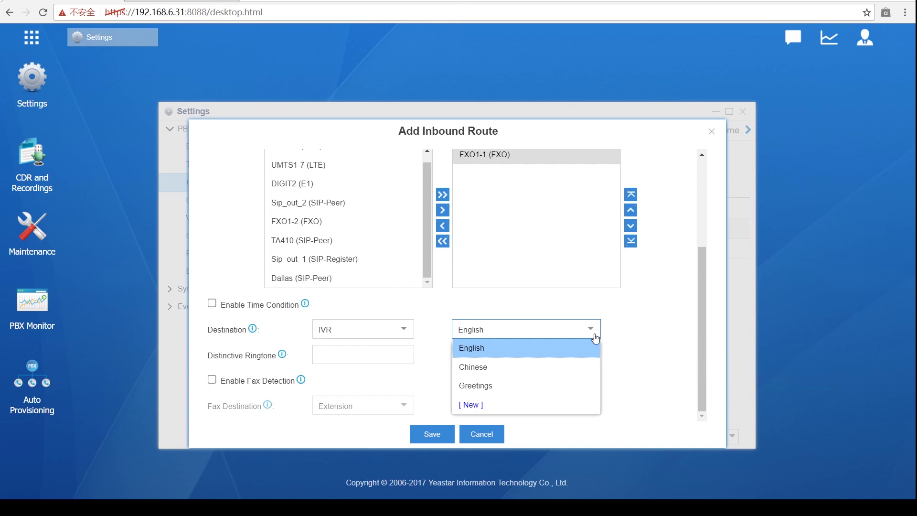
left_click(631, 317)
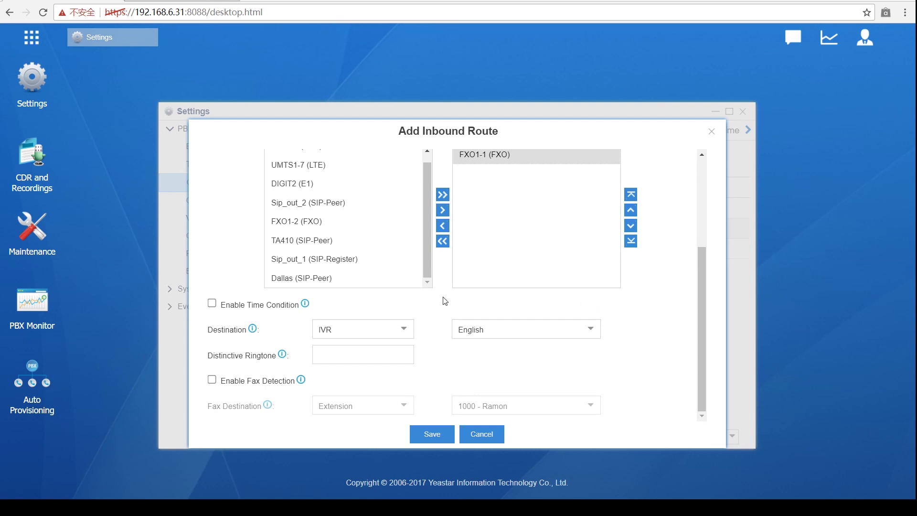
Step: Keep the IVR destination and delete the 400 caller ID pattern
scroll(373, 302, "up", 4)
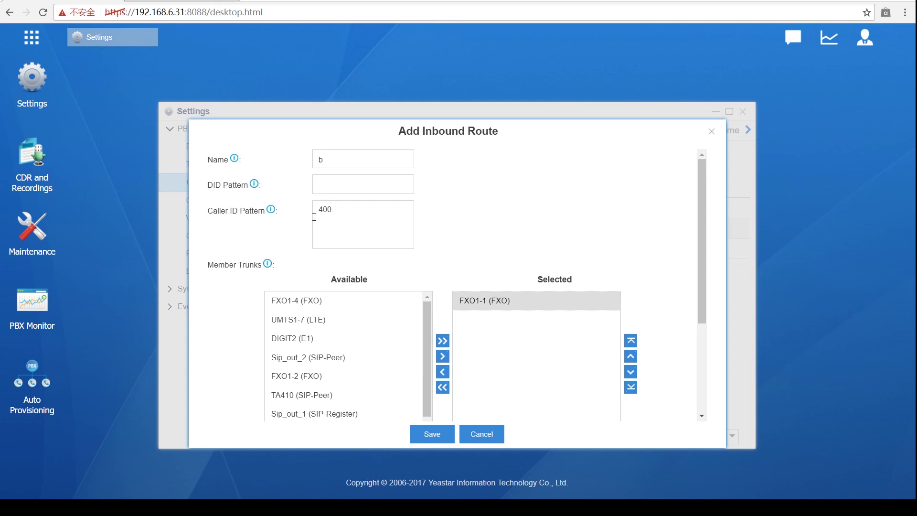
scroll(335, 239, "down", 3)
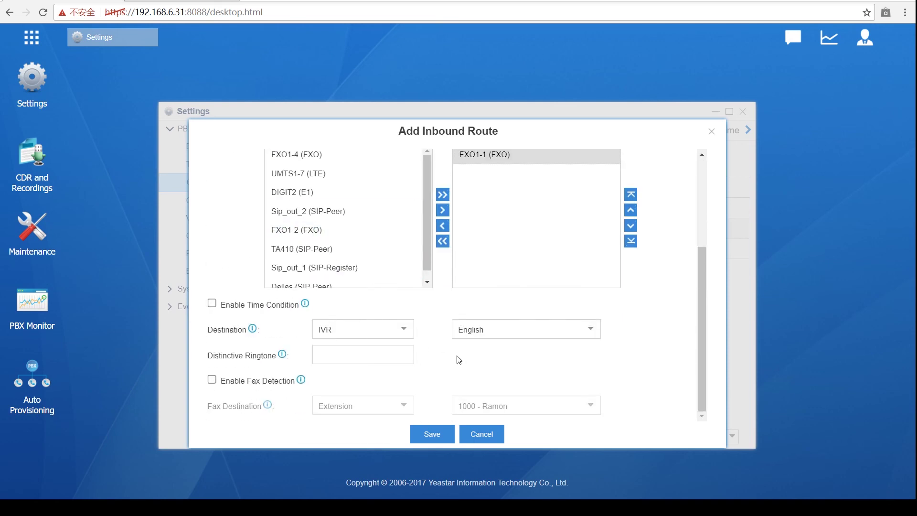
left_click(404, 329)
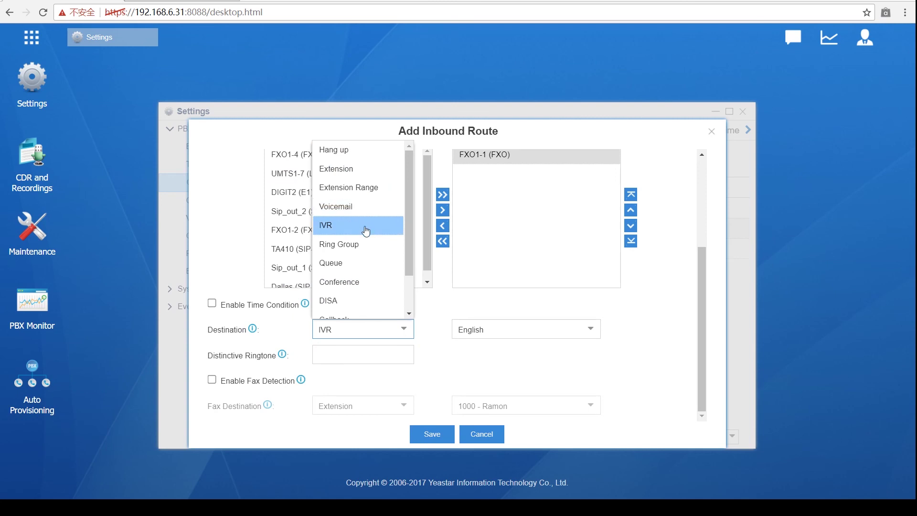
left_click(673, 256)
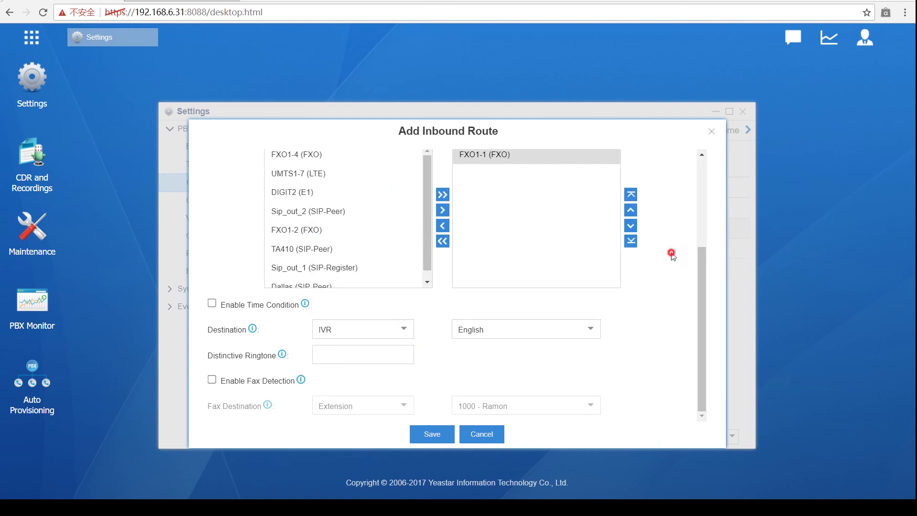
scroll(393, 292, "up", 3)
left_click_drag(365, 219, 311, 194)
key("BackSpace")
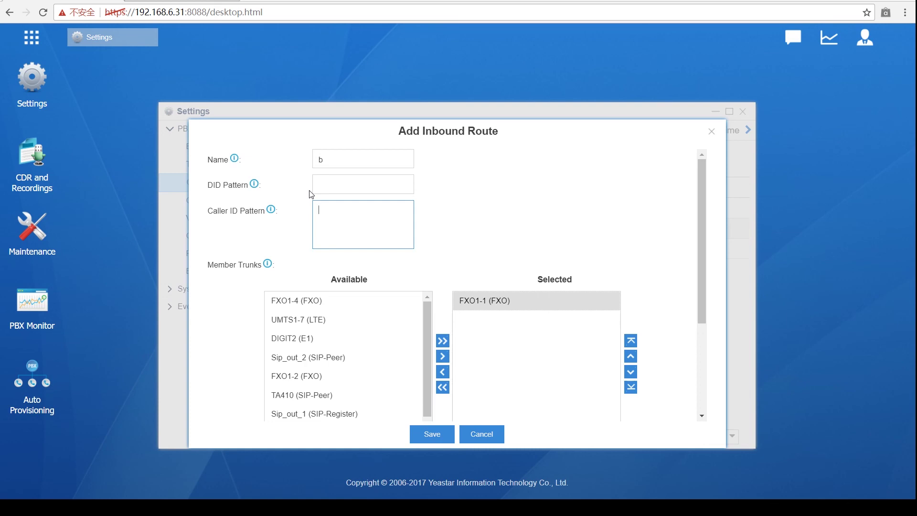
Step: Try Outbound Route as the route's destination
scroll(334, 201, "down", 5)
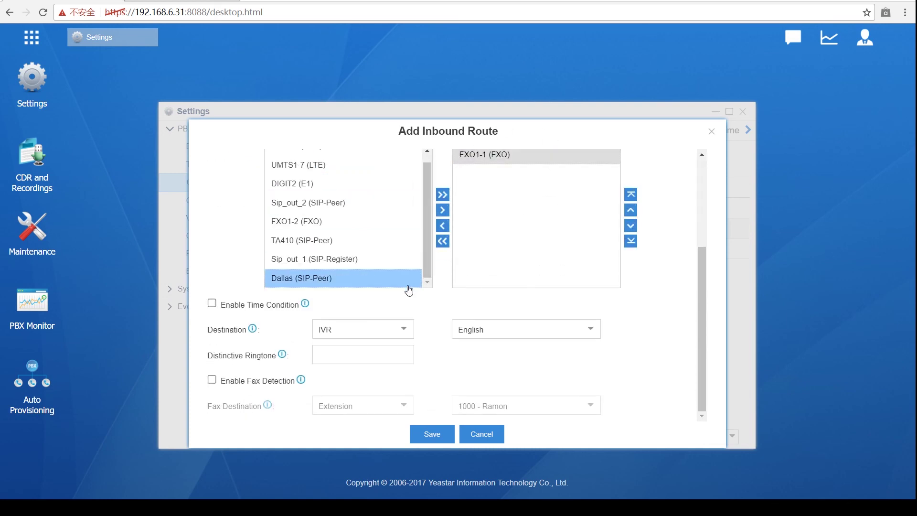
left_click(402, 331)
scroll(380, 301, "down", 2)
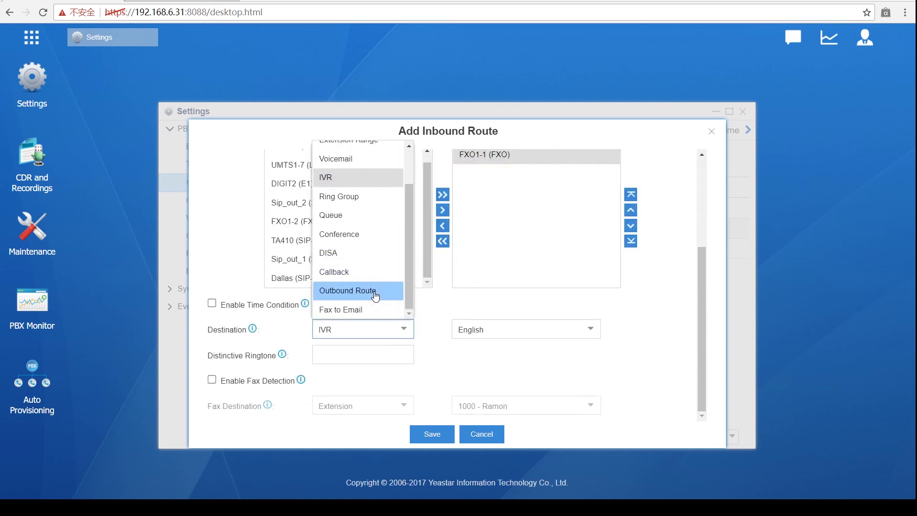
left_click(368, 285)
scroll(399, 317, "up", 3)
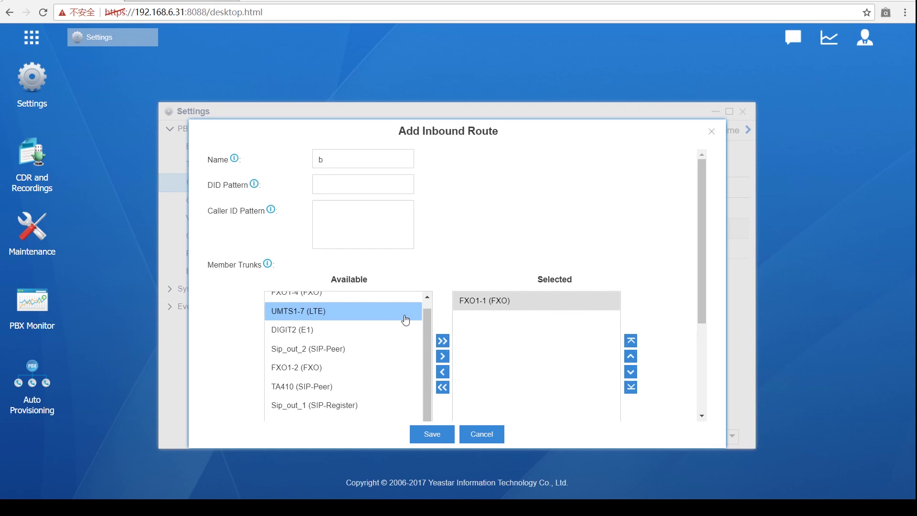
Step: Change the destination to DISA with disaforsales selected
scroll(405, 319, "down", 3)
left_click(396, 329)
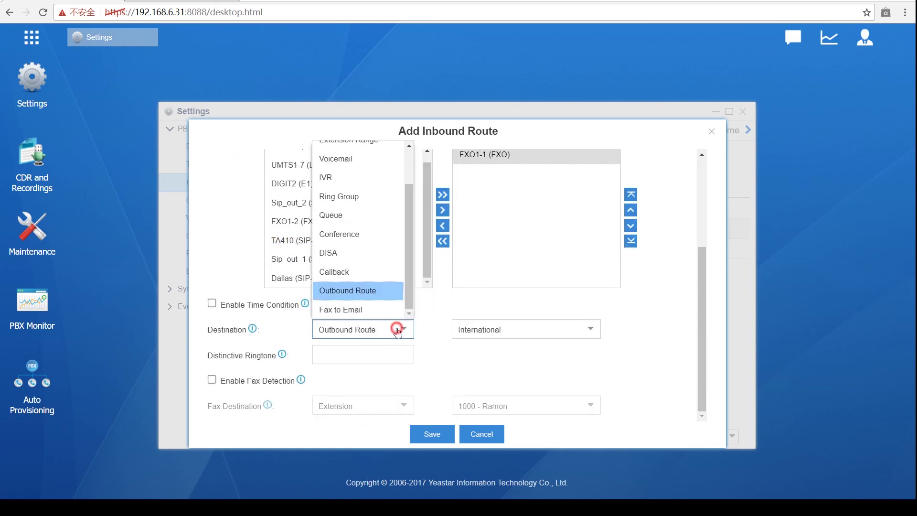
left_click(360, 258)
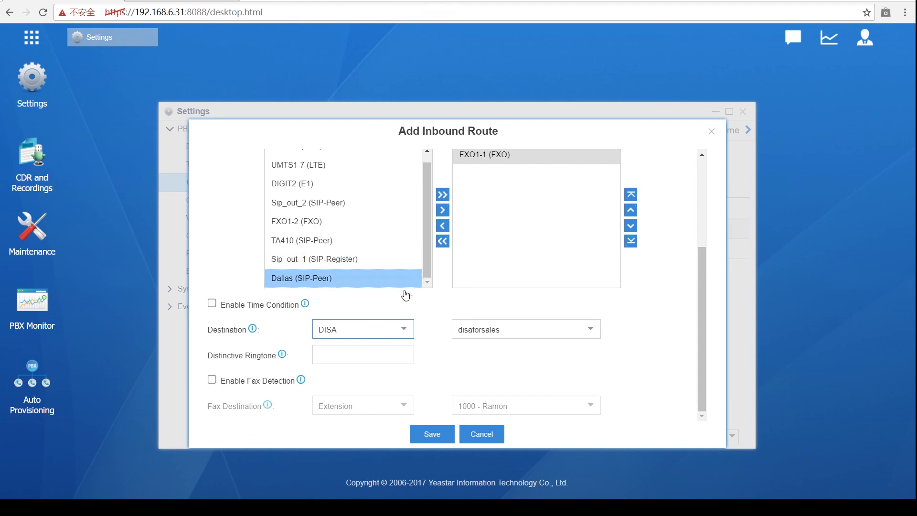
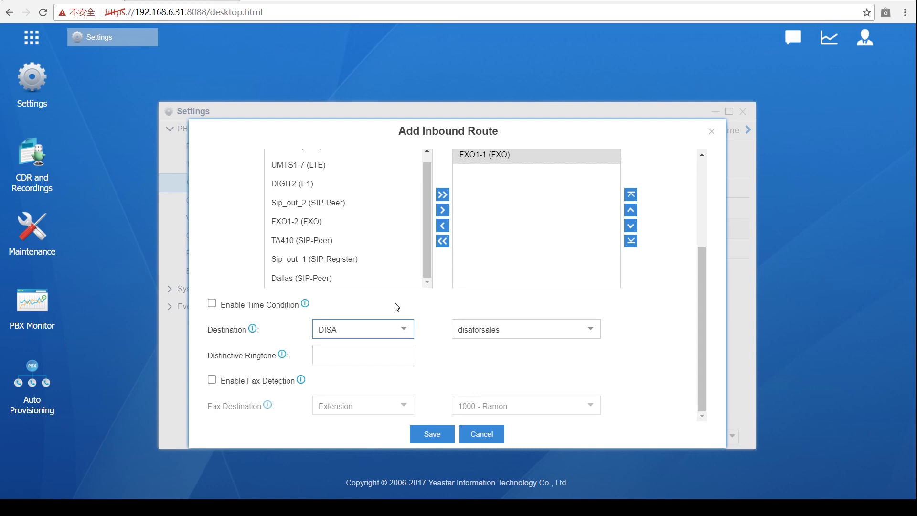
Step: Switch the route's destination from DISA to Outbound Route, keeping International as the target
left_click(400, 328)
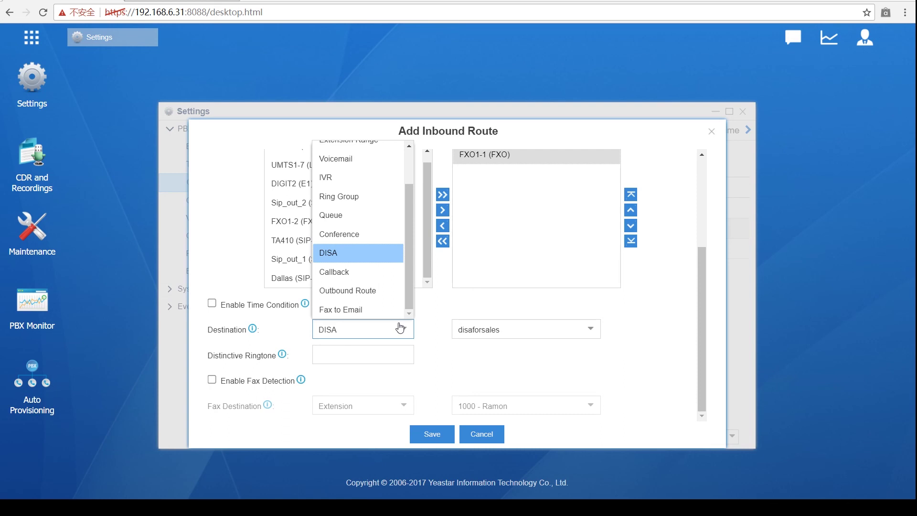
scroll(350, 237, "up", 3)
scroll(358, 210, "down", 3)
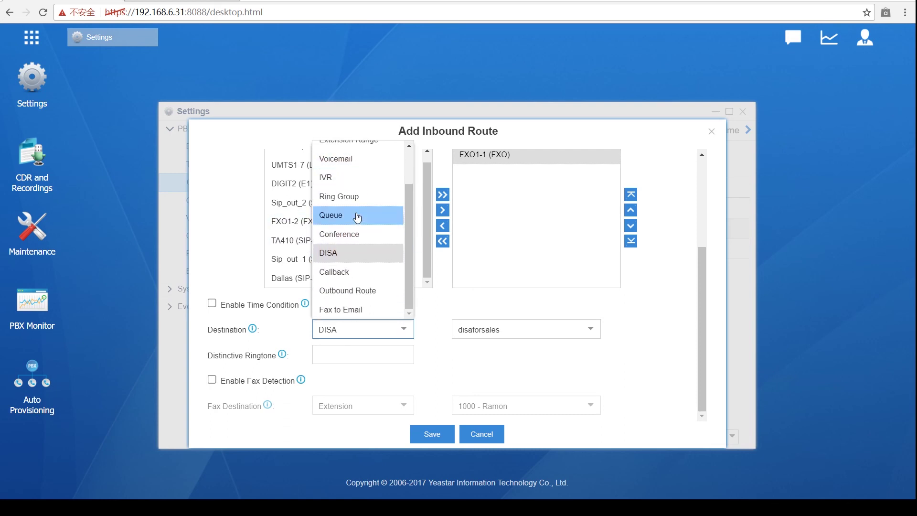
left_click(351, 290)
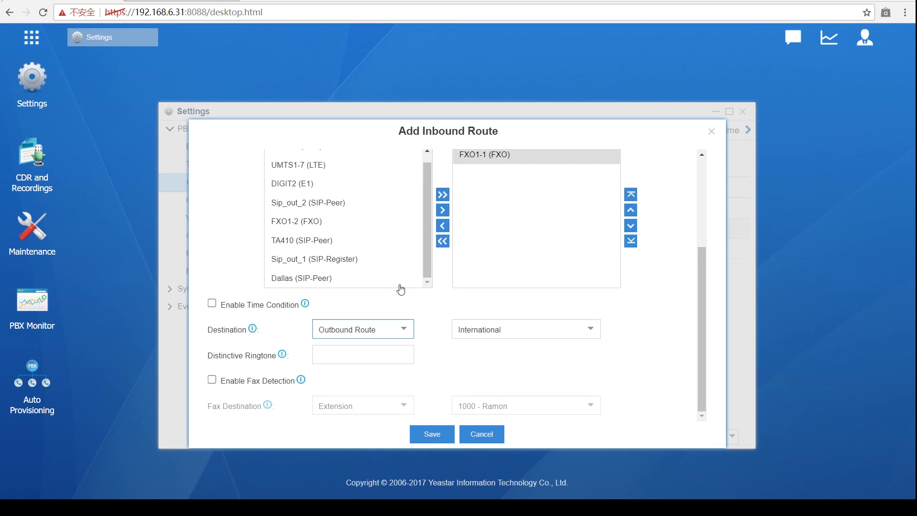
scroll(371, 319, "up", 3)
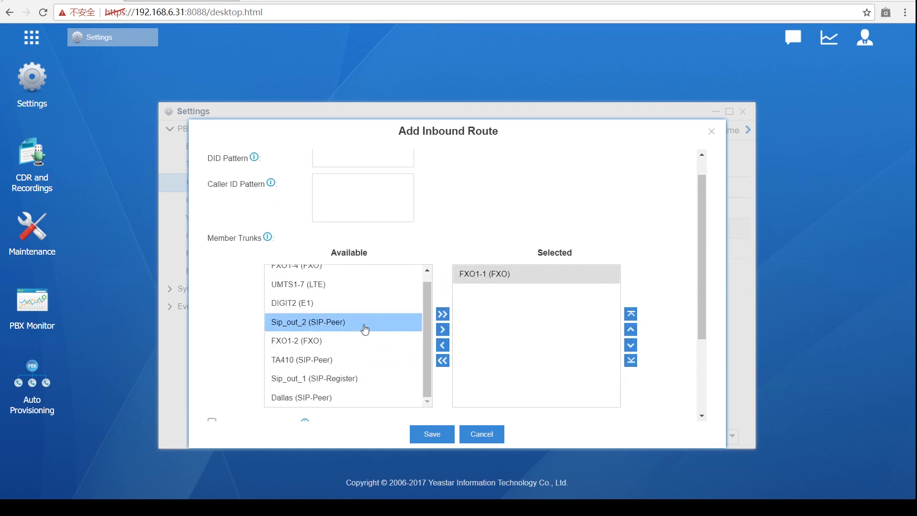
scroll(359, 335, "down", 3)
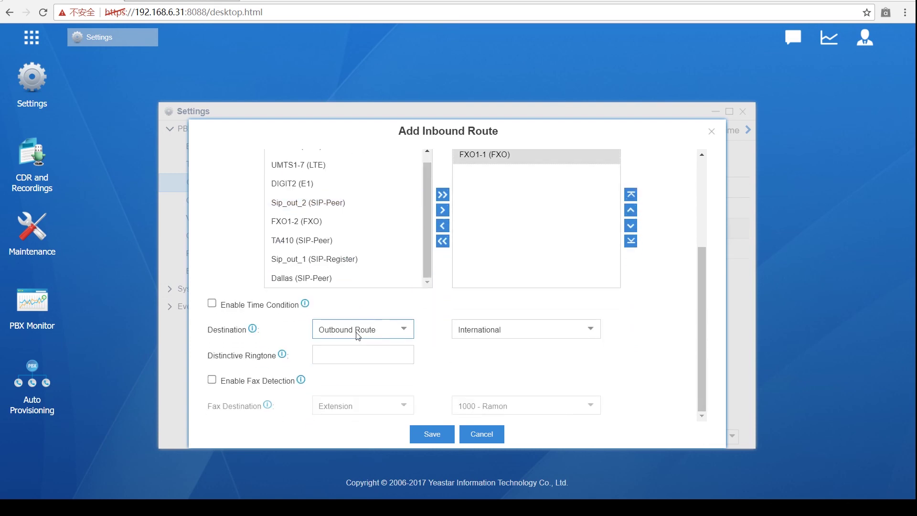
scroll(358, 336, "up", 3)
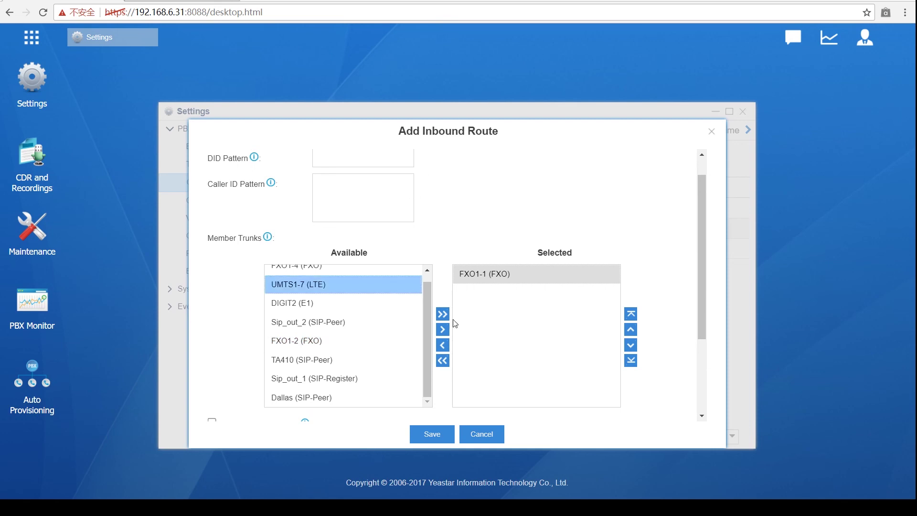
scroll(392, 287, "down", 3)
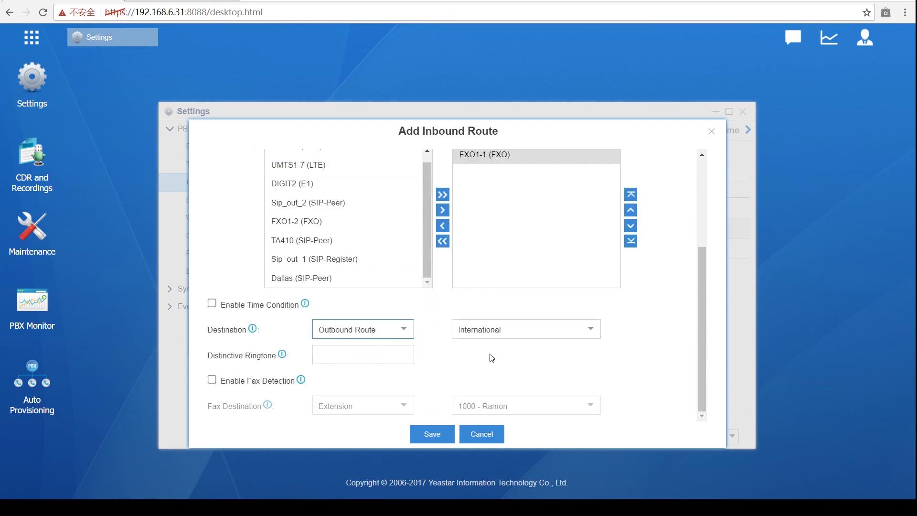
scroll(587, 180, "up", 1)
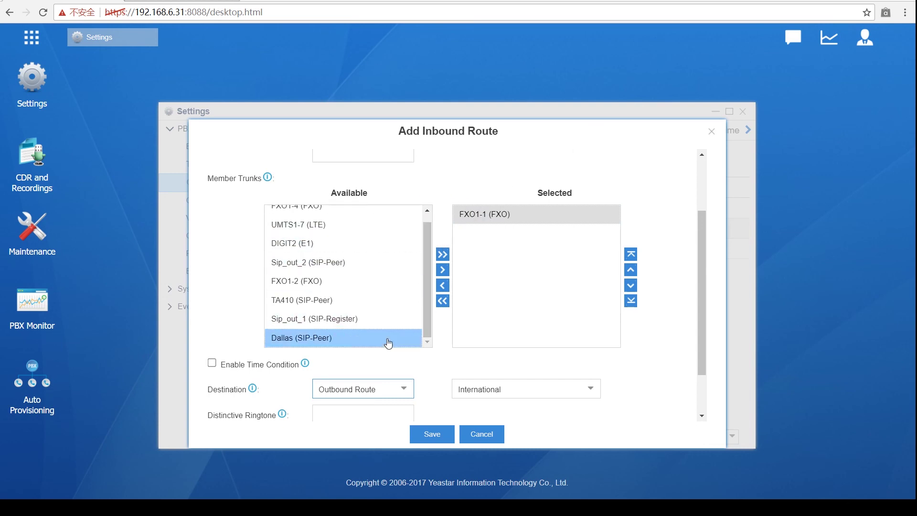
scroll(423, 286, "up", 1)
scroll(422, 301, "down", 1)
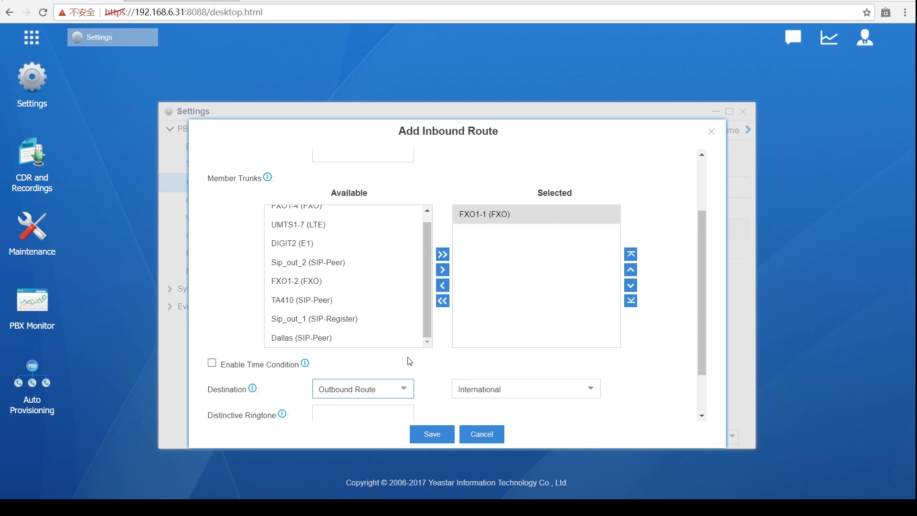
scroll(410, 361, "down", 3)
left_click(409, 330)
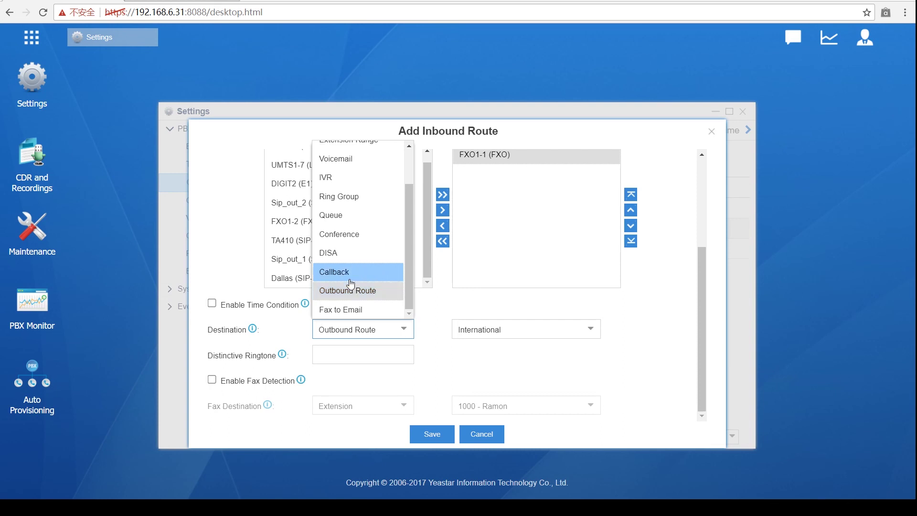
Step: Set the destination to Extension and scroll the extension list toward the [New] entry
scroll(352, 282, "up", 2)
left_click(359, 175)
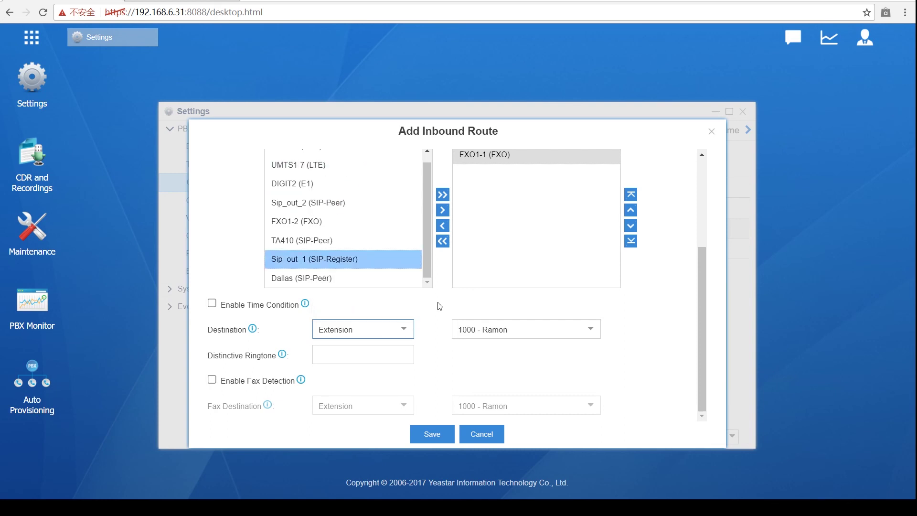
left_click(585, 332)
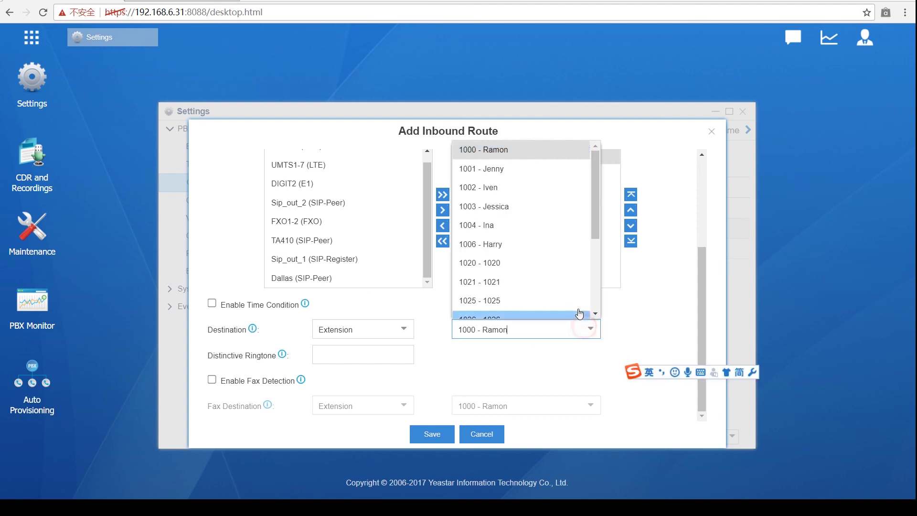
scroll(542, 236, "down", 5)
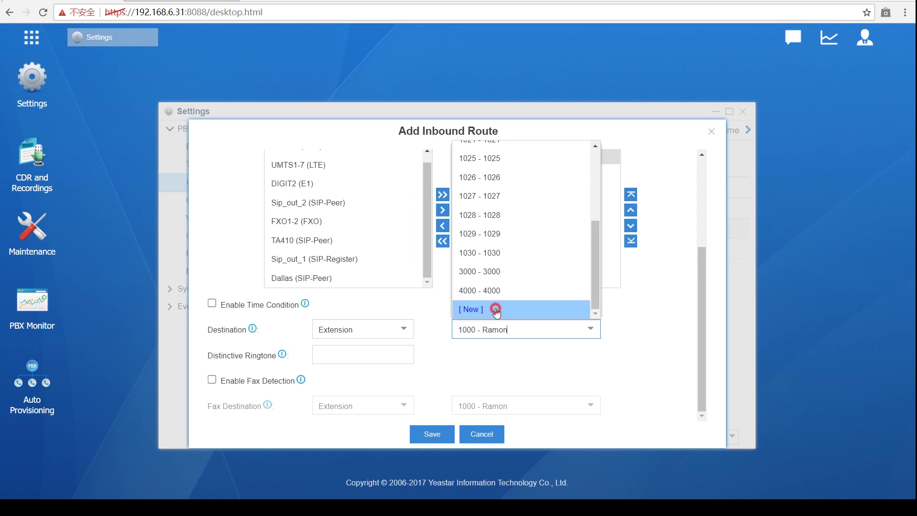
Step: Begin a new extension 1005 via [New], review its basic settings, then go to Features
left_click(496, 310)
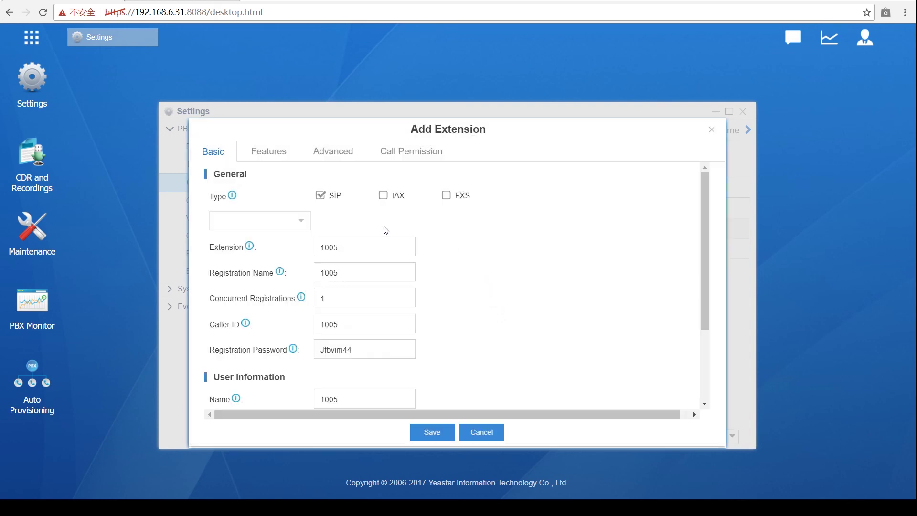
scroll(375, 225, "down", 2)
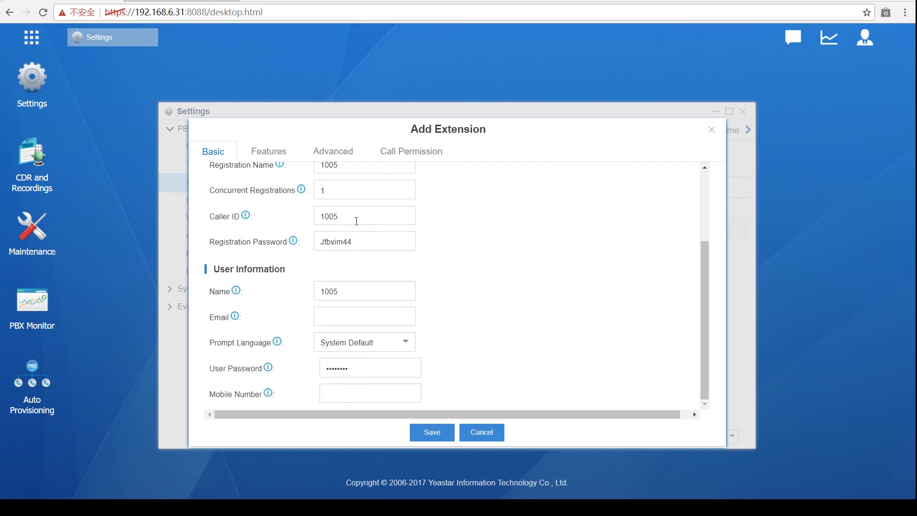
scroll(357, 220, "up", 2)
left_click(297, 221)
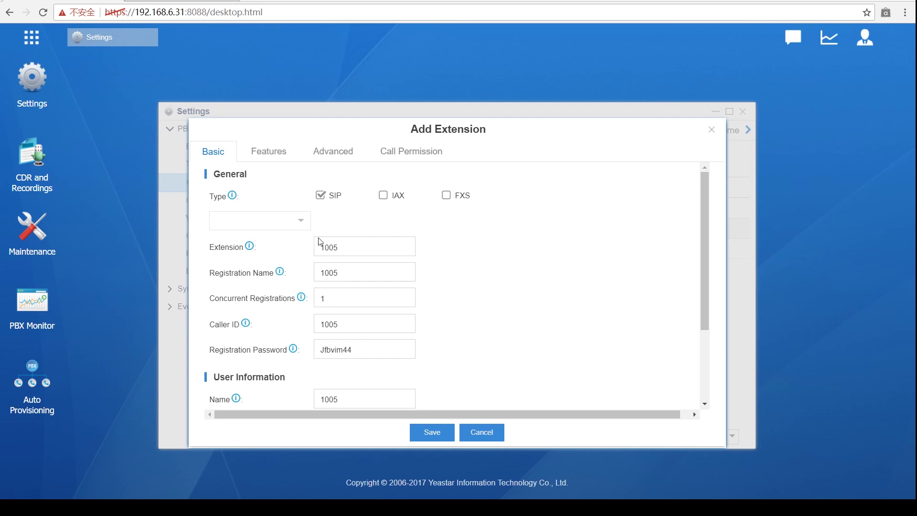
left_click(343, 249)
scroll(351, 258, "down", 2)
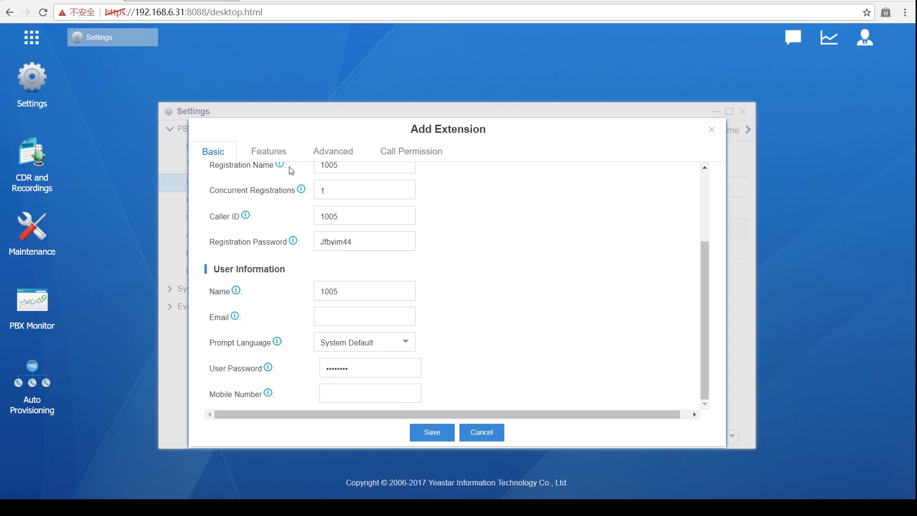
left_click(276, 155)
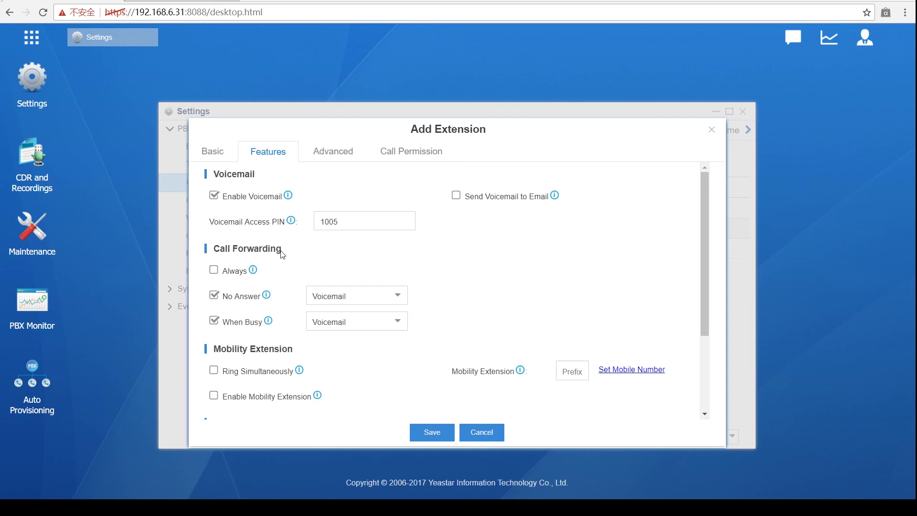
Step: Enable Always call forwarding with Custom Number as the target
left_click(214, 270)
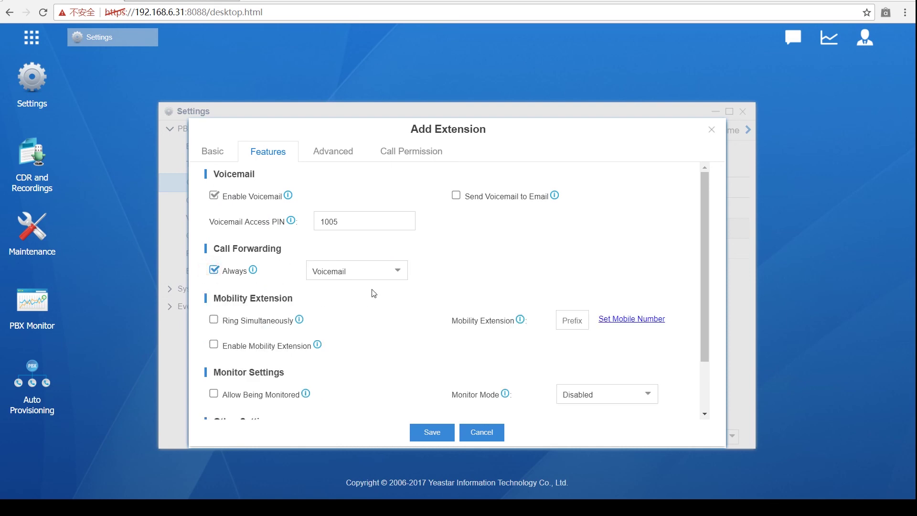
left_click(392, 272)
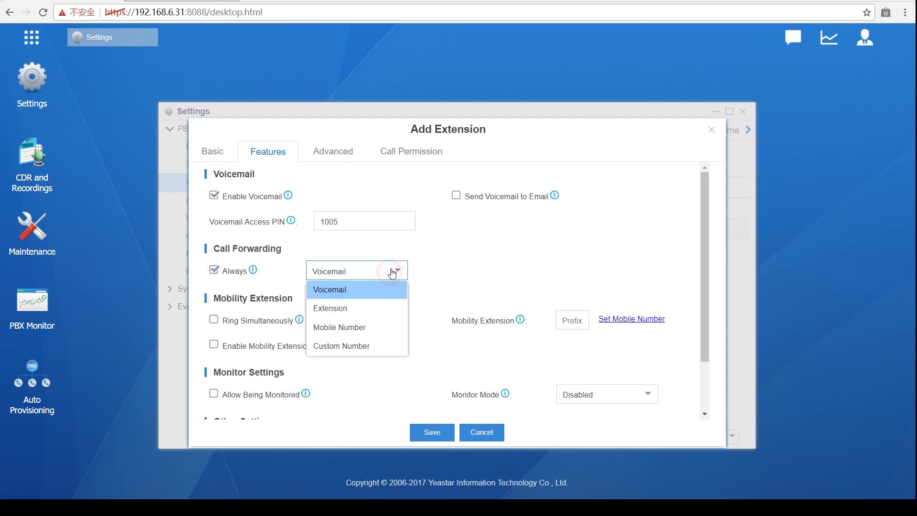
left_click(352, 346)
left_click(474, 272)
left_click(516, 274)
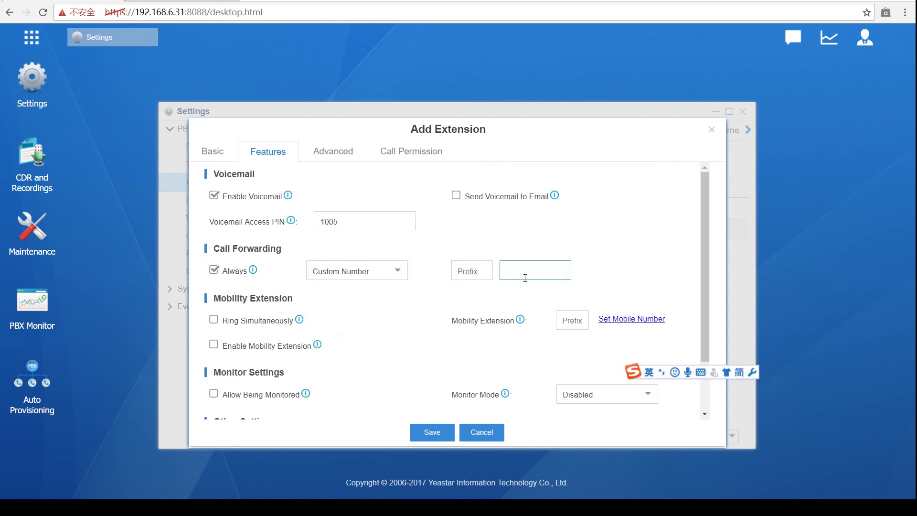
Step: Enter the custom forwarding number and save extension 1005
left_click(423, 436)
type("*5454*4")
key("BackSpace")
key("BackSpace")
key("BackSpace")
key("BackSpace")
key("BackSpace")
key("BackSpace")
key("BackSpace")
type("55461*")
key("BackSpace")
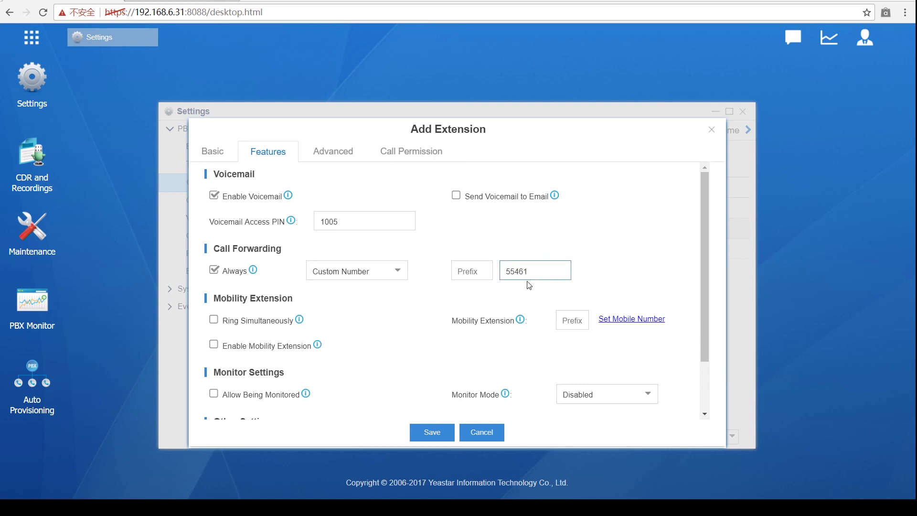
left_click(446, 433)
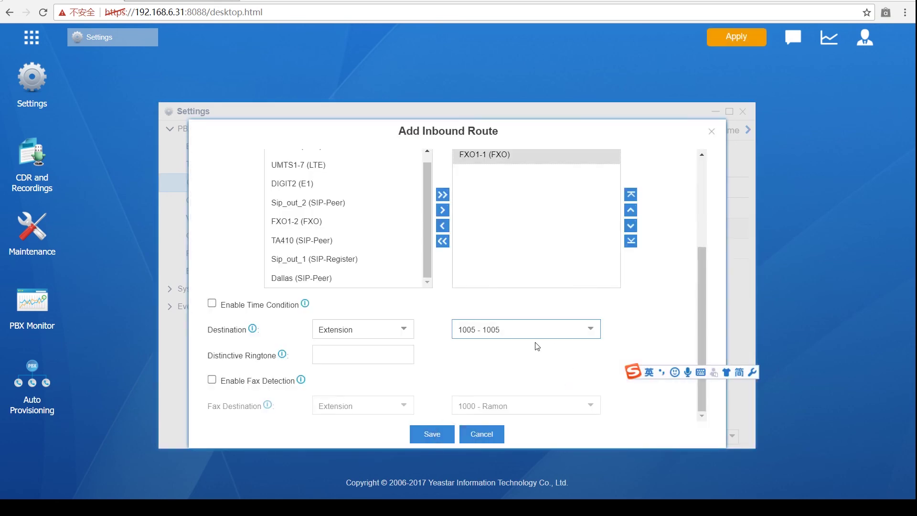
scroll(621, 317, "up", 1)
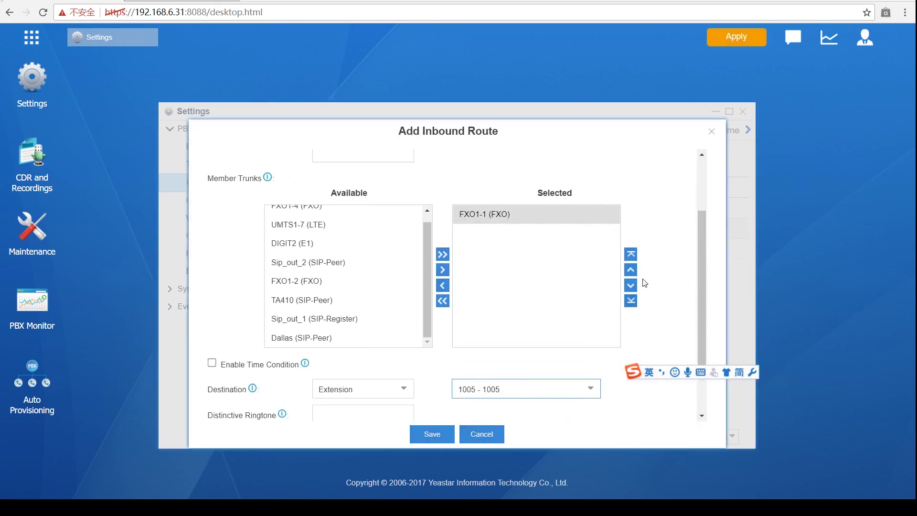
left_click(417, 227)
scroll(416, 232, "down", 1)
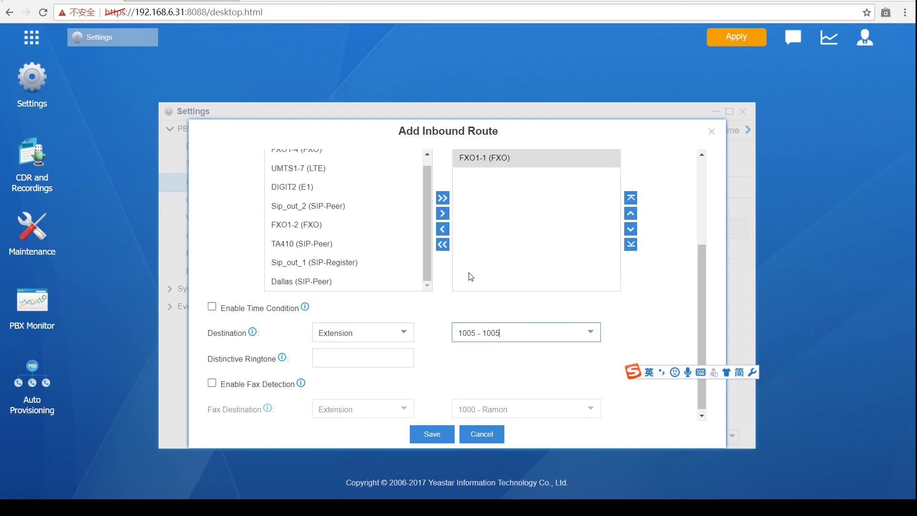
scroll(471, 276, "up", 1)
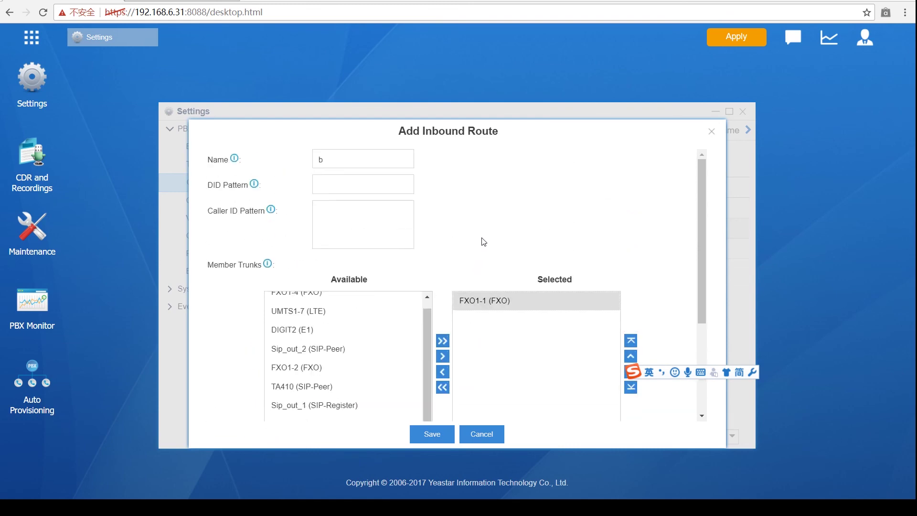
left_click(461, 297)
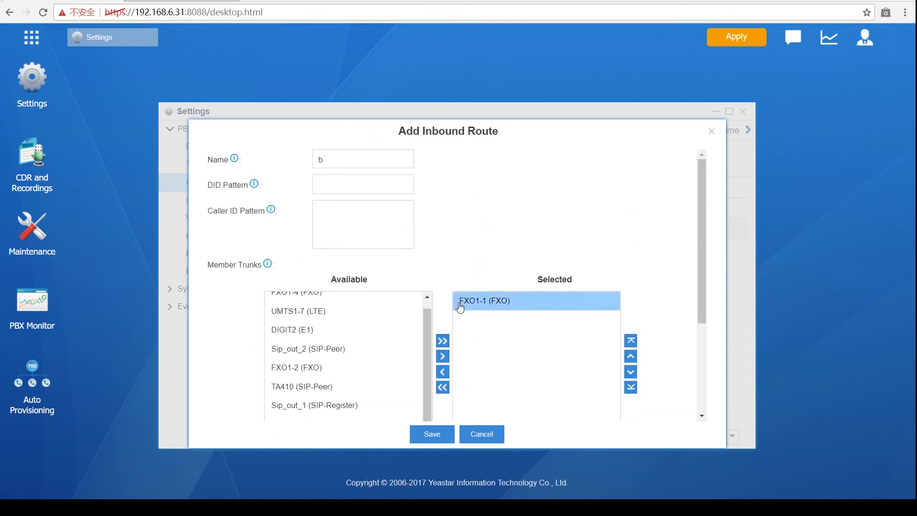
scroll(459, 306, "down", 3)
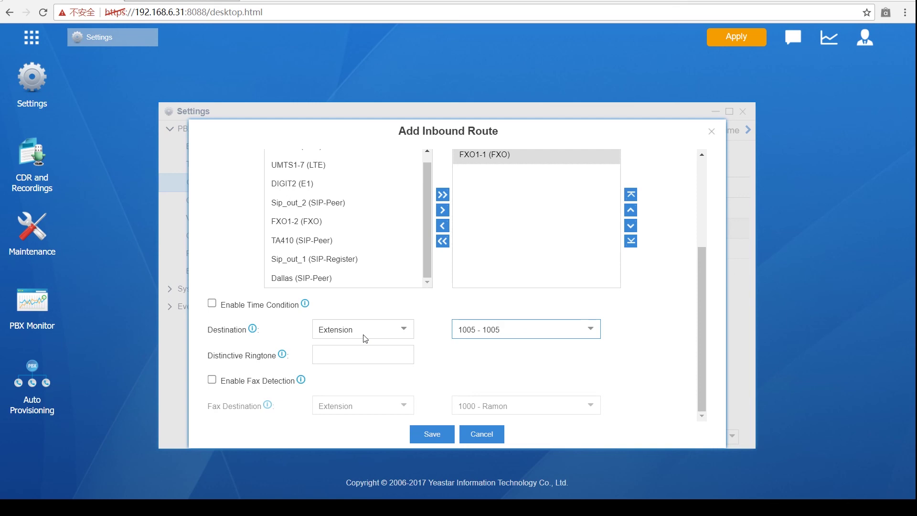
scroll(366, 338, "up", 3)
Step: Enter caller ID pattern 646616544 with FXO1-1 (FXO) as the member trunk
left_click(325, 233)
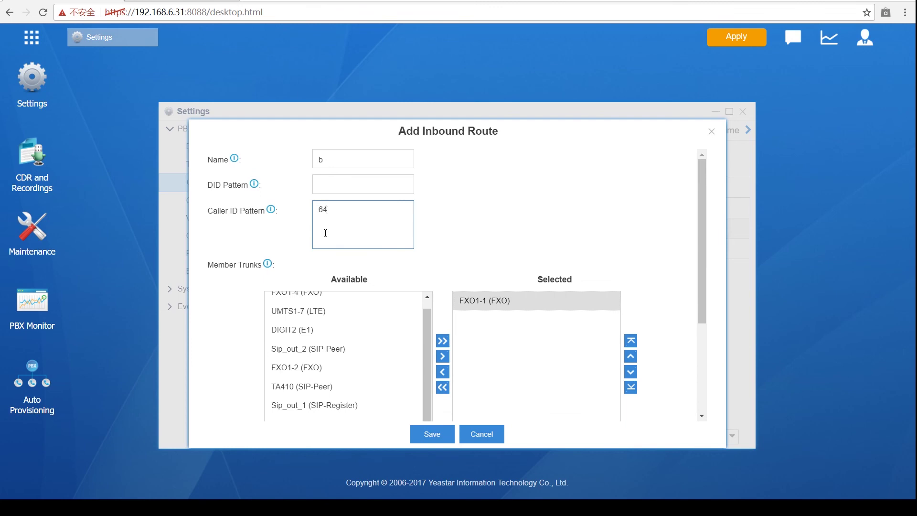
left_click(499, 300)
scroll(498, 299, "down", 3)
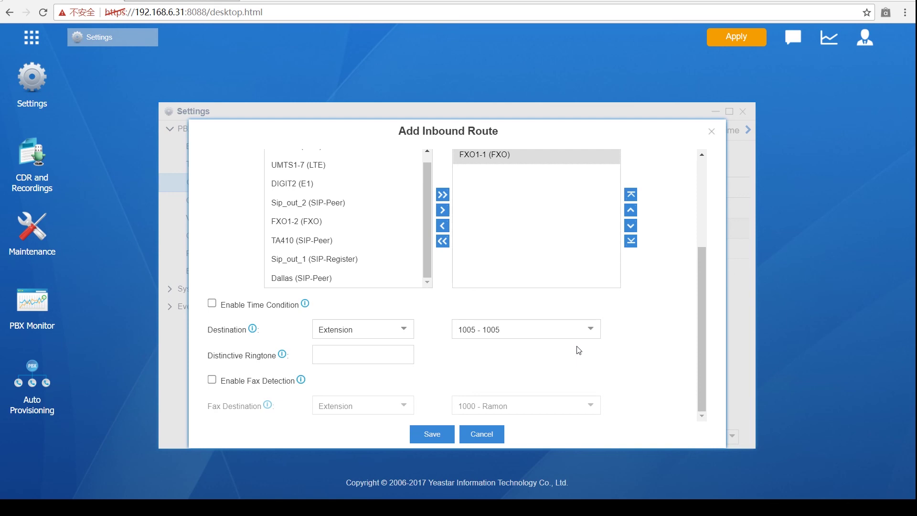
scroll(476, 316, "up", 3)
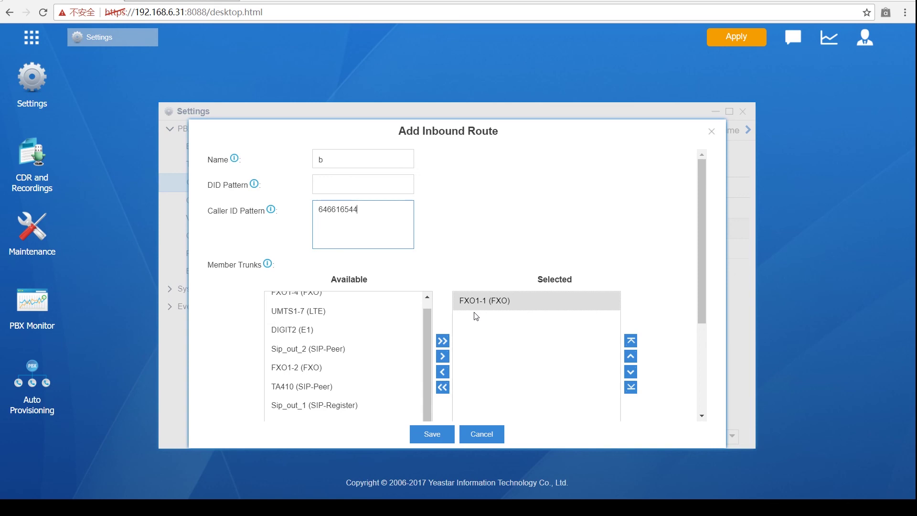
scroll(476, 316, "down", 3)
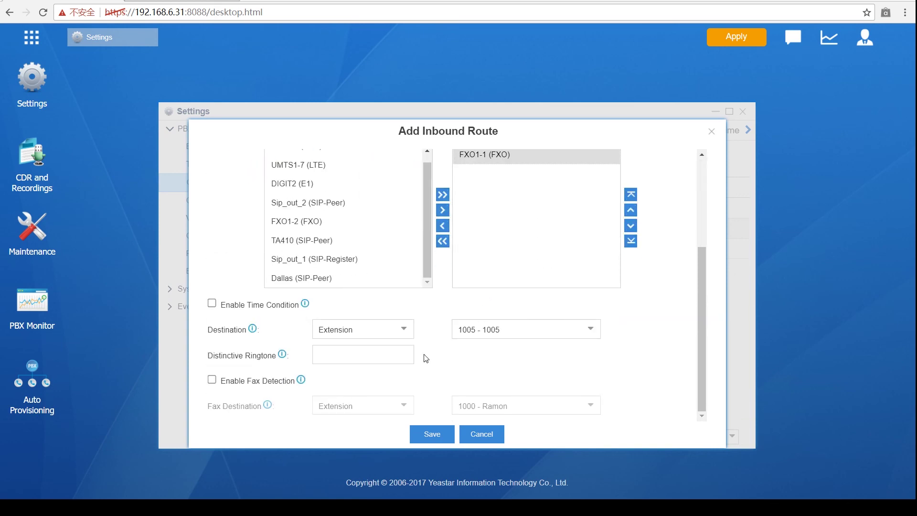
scroll(419, 373, "up", 3)
Step: Rename the inbound route to 'foward'
double_click(344, 164)
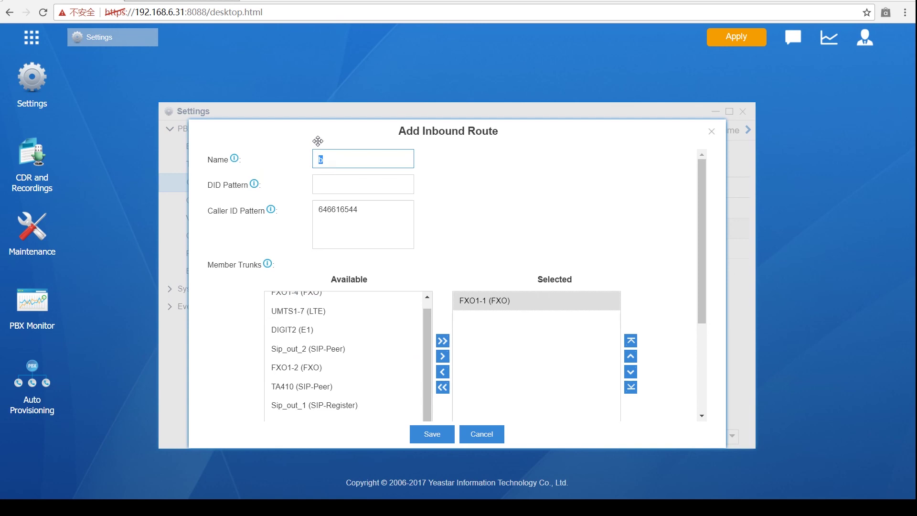
type("foward")
scroll(382, 205, "down", 3)
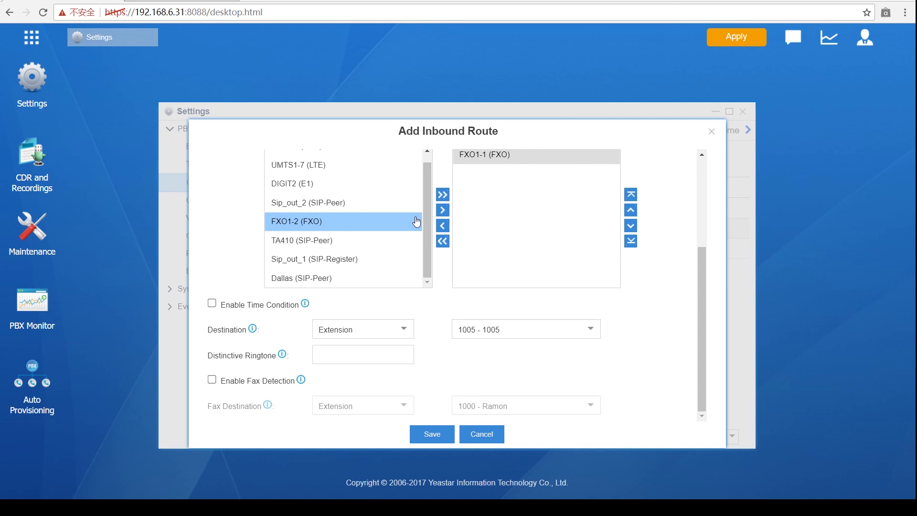
scroll(415, 245, "up", 1)
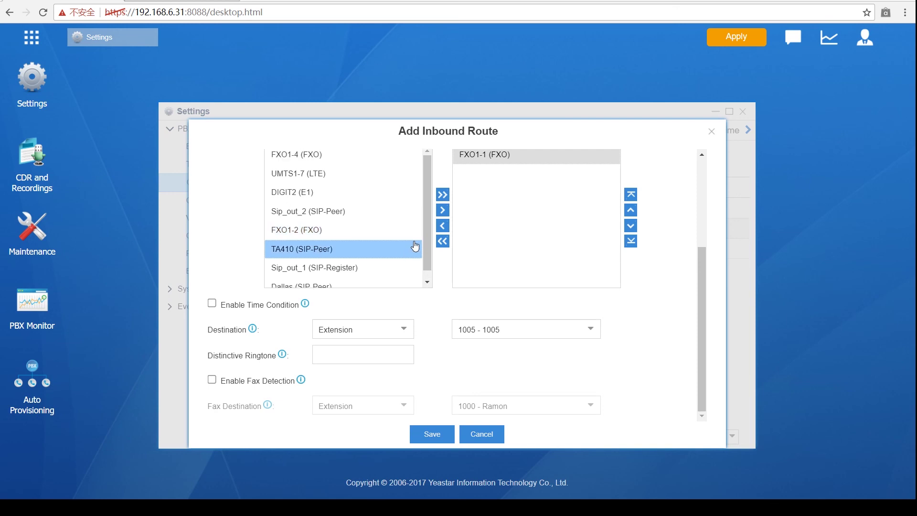
Step: Leave the destination as extension 1005 and save the 'foward' inbound route
left_click(409, 329)
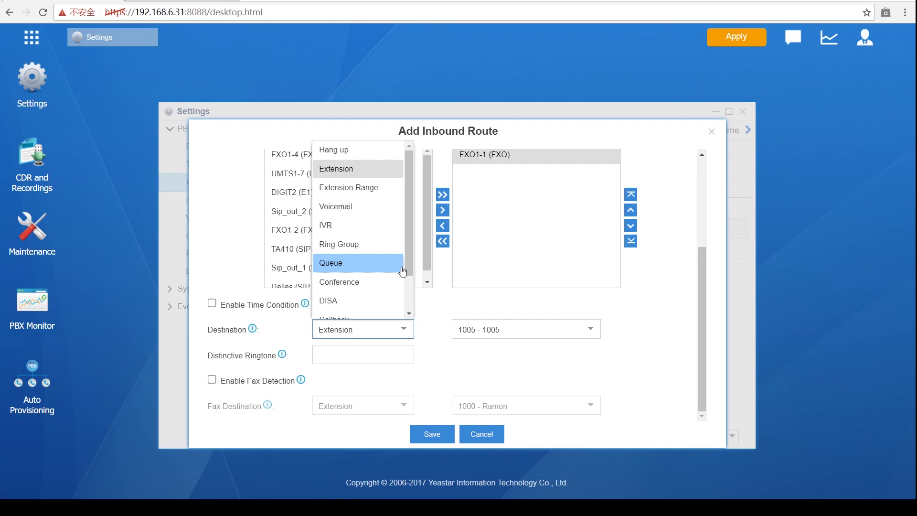
scroll(402, 271, "down", 2)
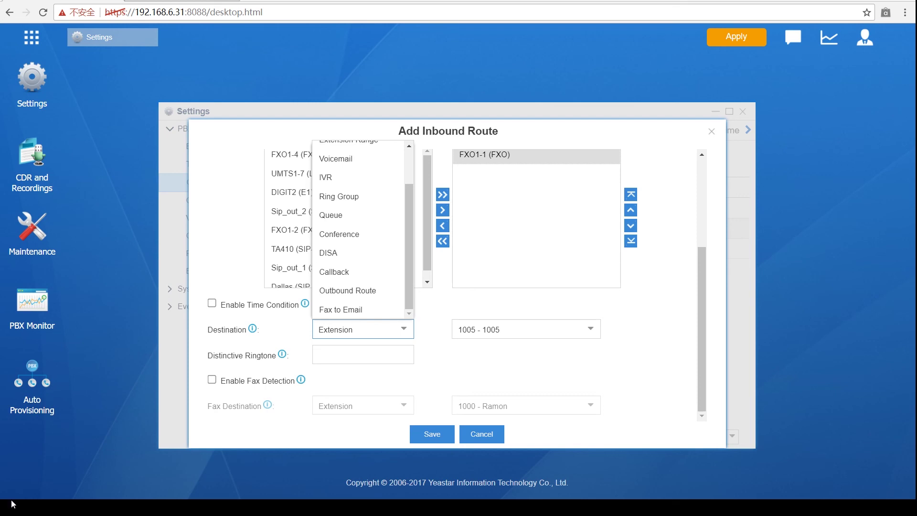
left_click(518, 135)
scroll(397, 332, "up", 3)
scroll(417, 334, "down", 5)
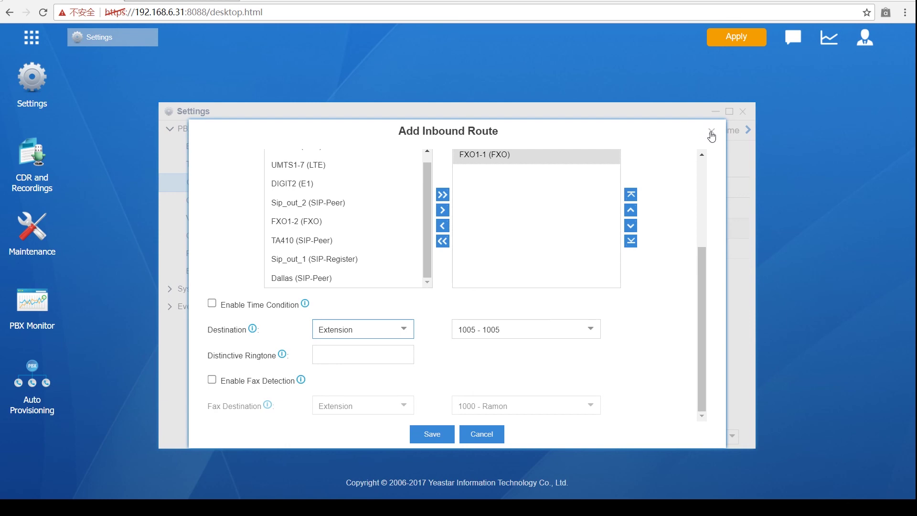
scroll(382, 282, "up", 5)
scroll(451, 394, "down", 5)
left_click(430, 432)
Step: Apply the saved changes and show the Outbound Routes list
left_click(750, 42)
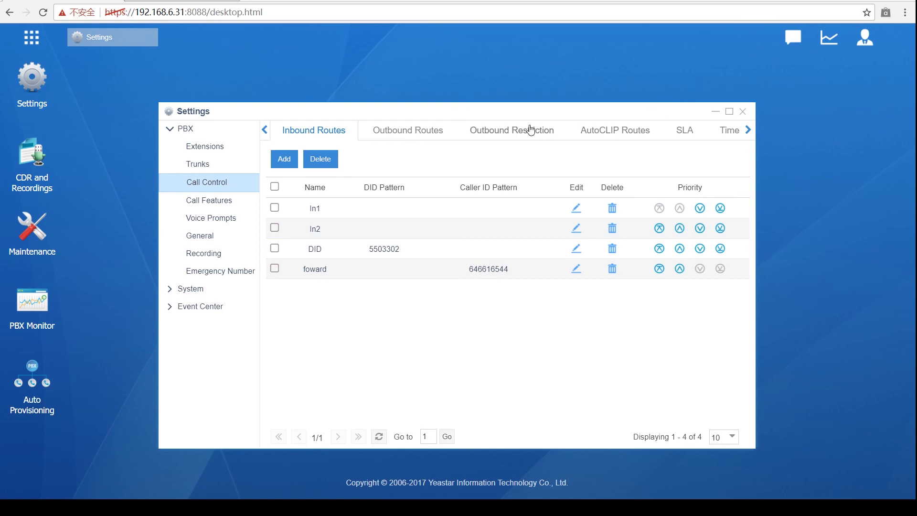
left_click(419, 135)
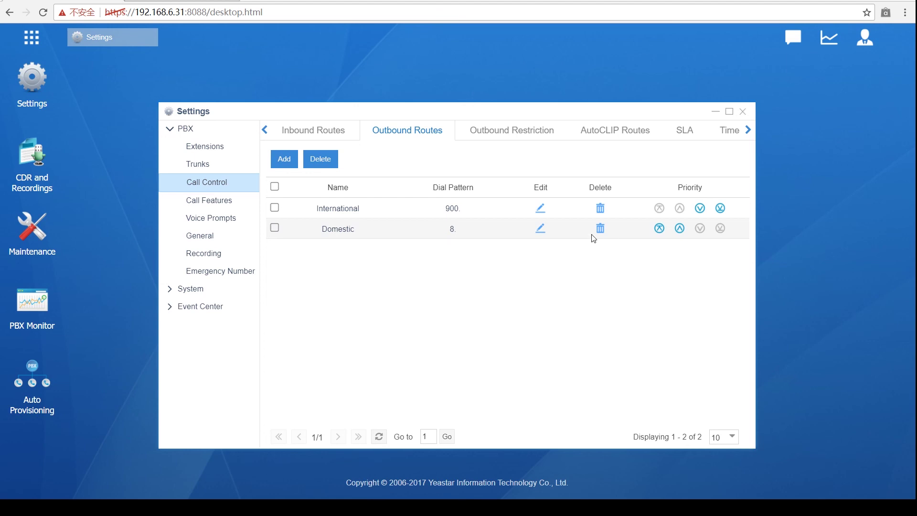
left_click(545, 209)
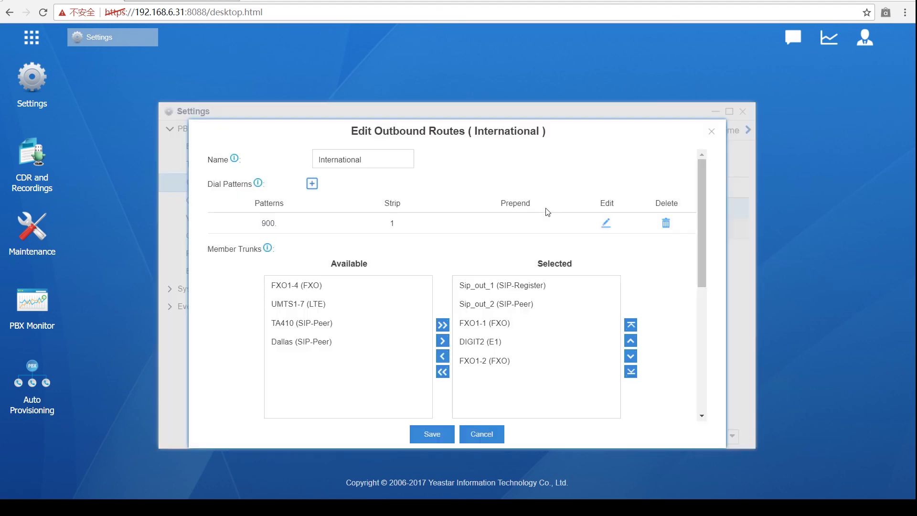
scroll(545, 218, "down", 4)
scroll(626, 229, "down", 2)
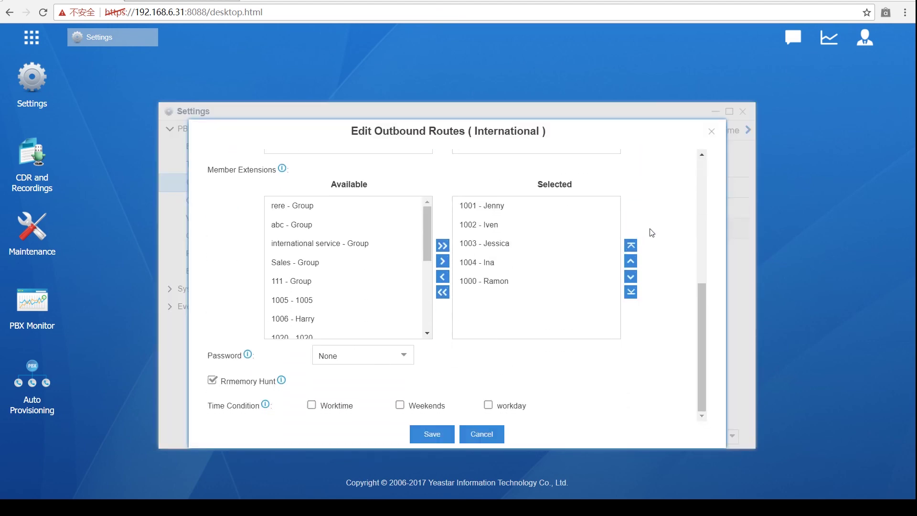
left_click(714, 133)
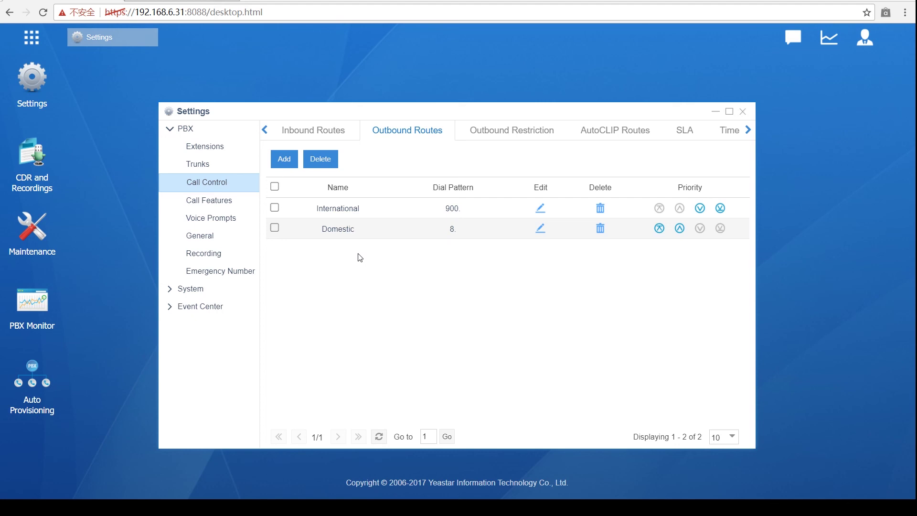
Step: Start a new outbound route named 'backup'
left_click(283, 158)
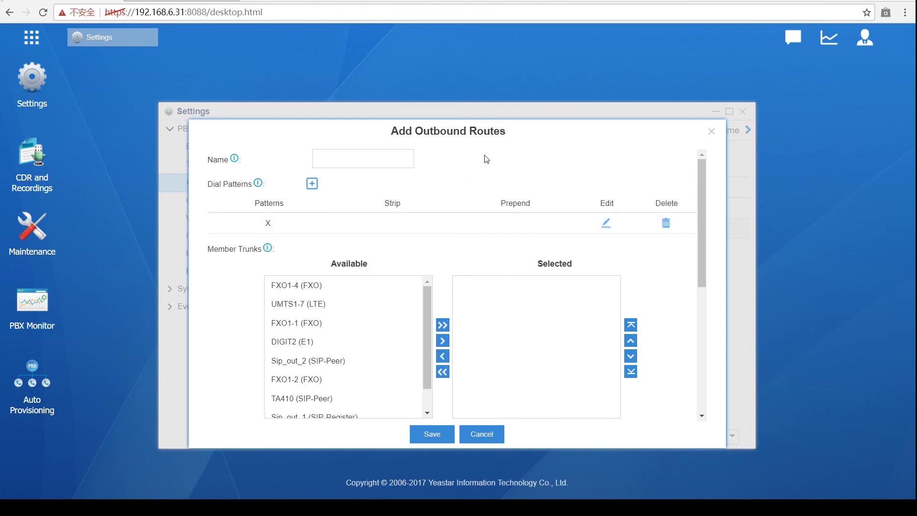
left_click(713, 132)
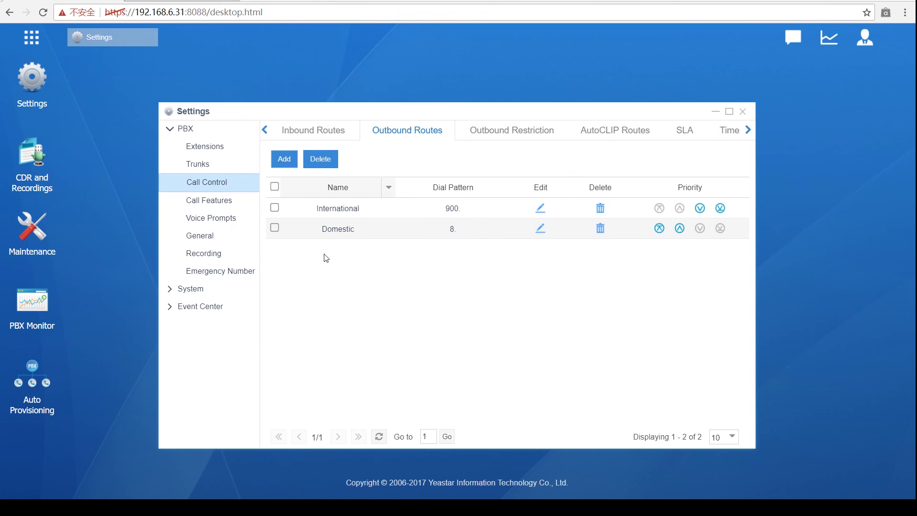
left_click(284, 162)
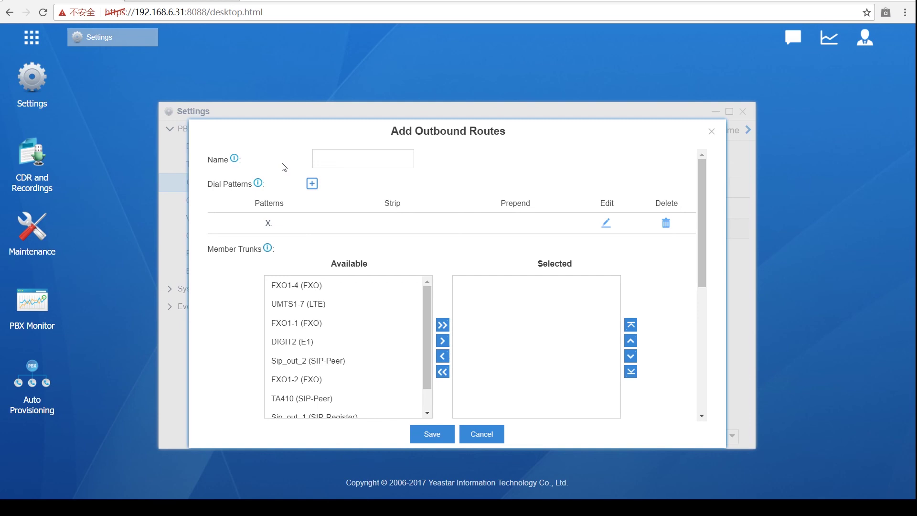
left_click(354, 154)
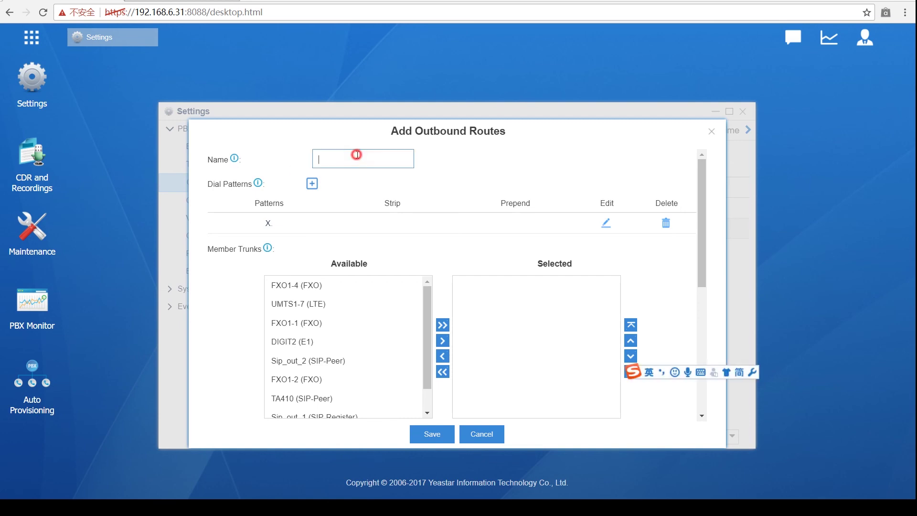
type("backup")
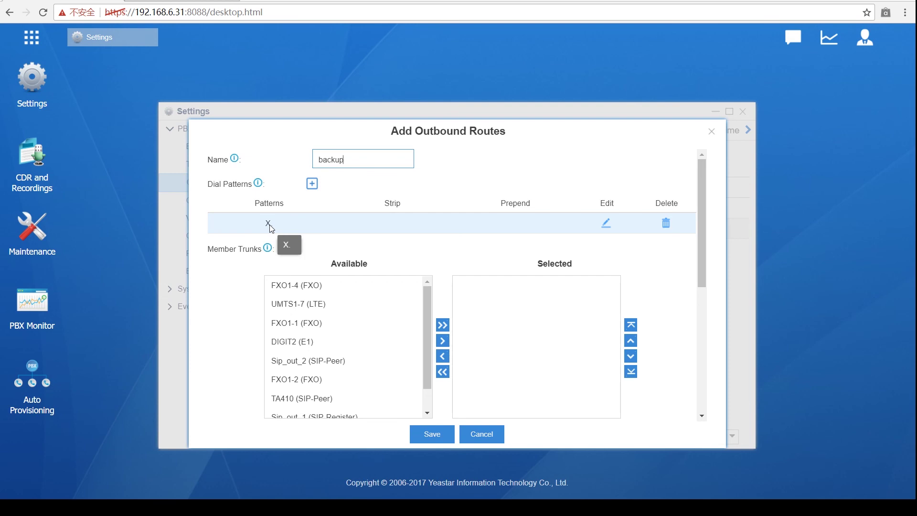
Step: Add Sip_out_1 as the route's selected trunk
scroll(382, 366, "down", 1)
left_click(387, 372)
scroll(394, 385, "down", 5)
scroll(348, 266, "up", 3)
left_click(330, 270)
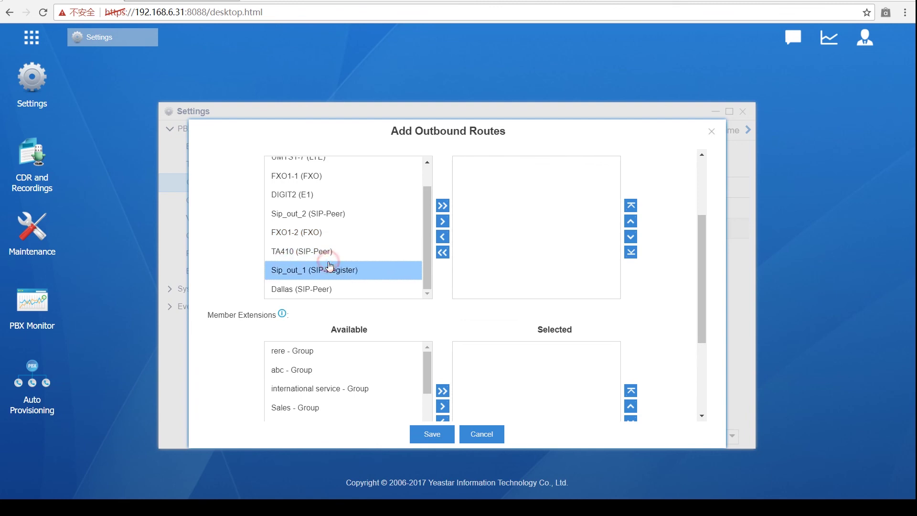
left_click(443, 221)
Step: Add extensions 1000 through 1027 to the backup route
scroll(407, 339, "down", 3)
left_click(362, 344)
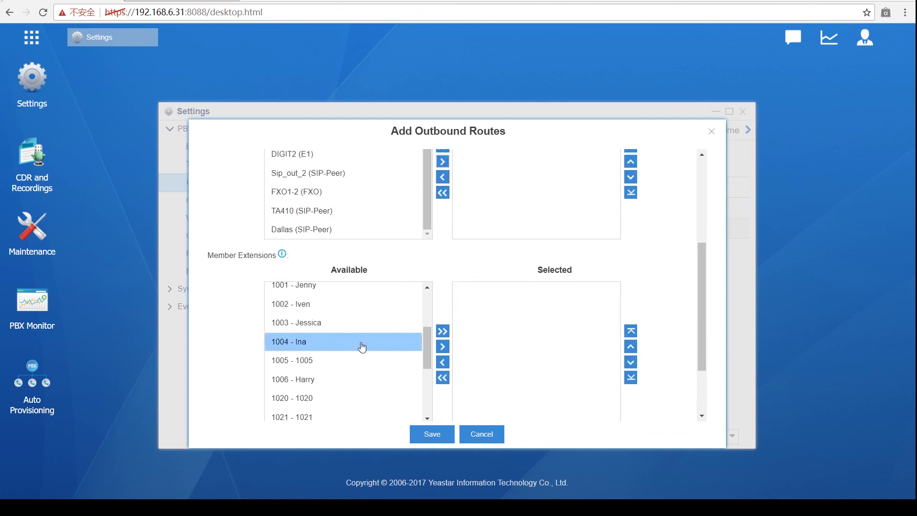
scroll(354, 335, "up", 3)
left_click(344, 325)
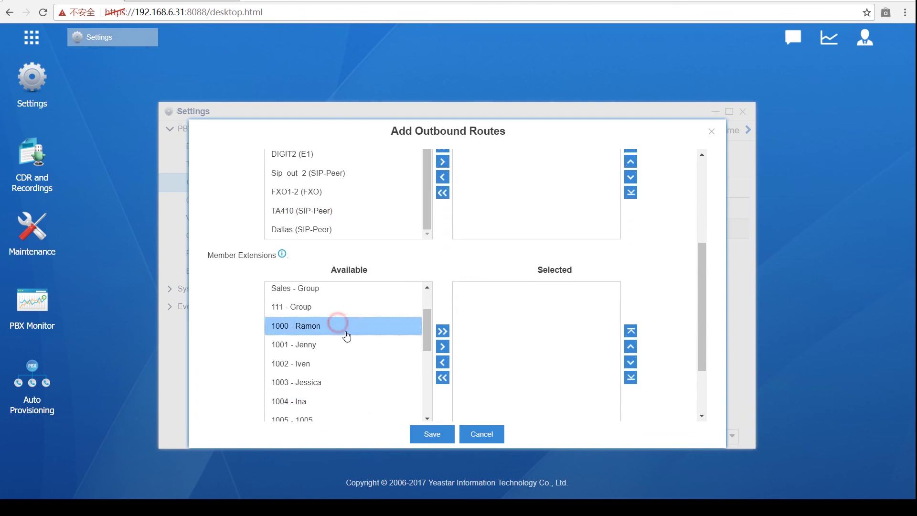
scroll(346, 335, "down", 8)
left_click(349, 353, "shift")
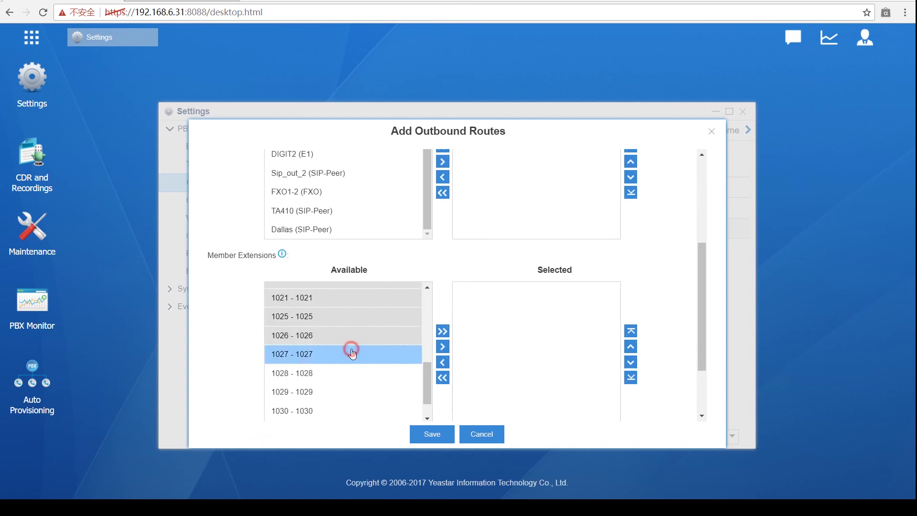
left_click(443, 348)
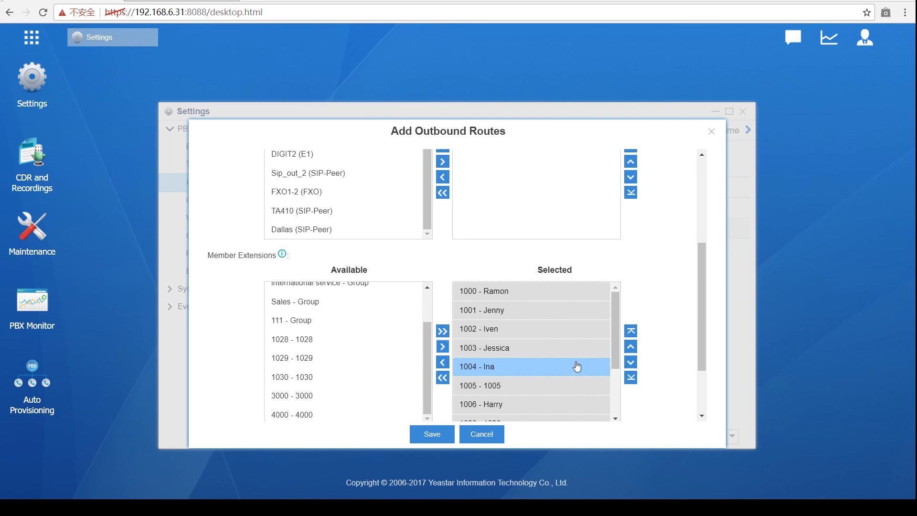
Step: Save the backup outbound route and apply the changes
scroll(592, 379, "down", 3)
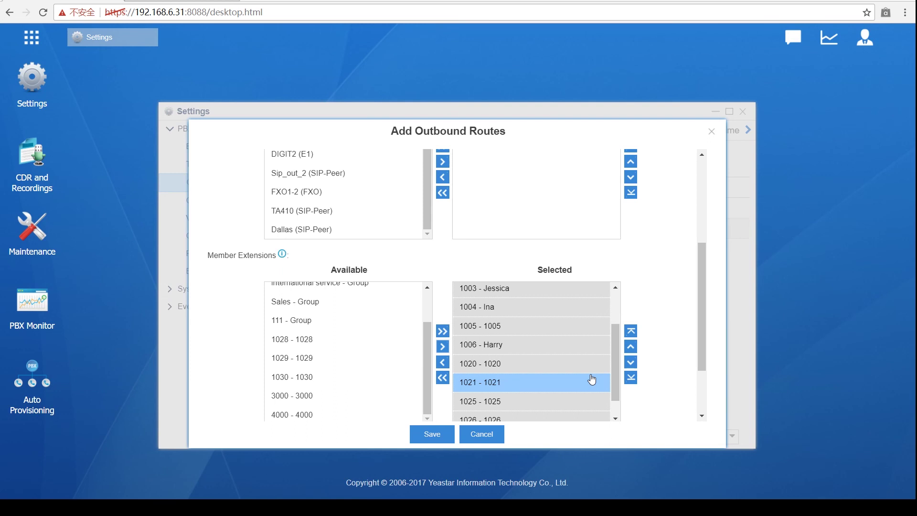
scroll(647, 344, "down", 2)
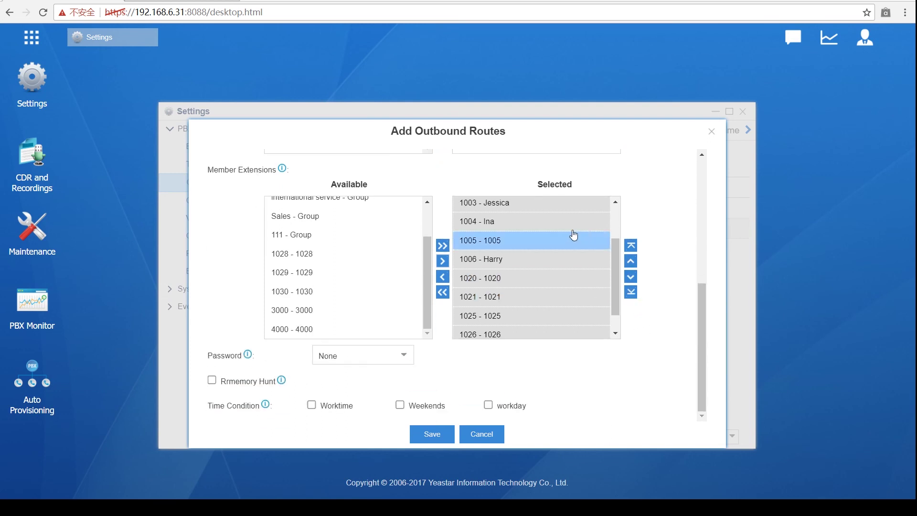
left_click(432, 434)
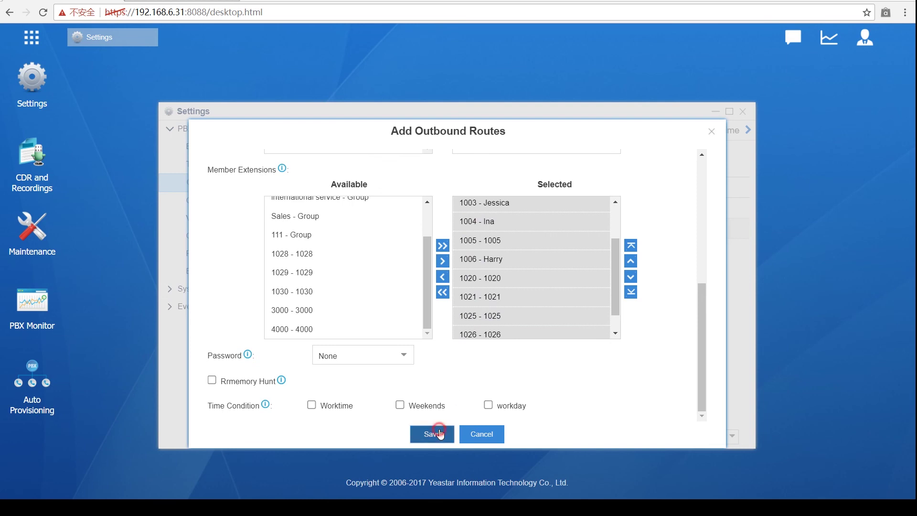
left_click(735, 38)
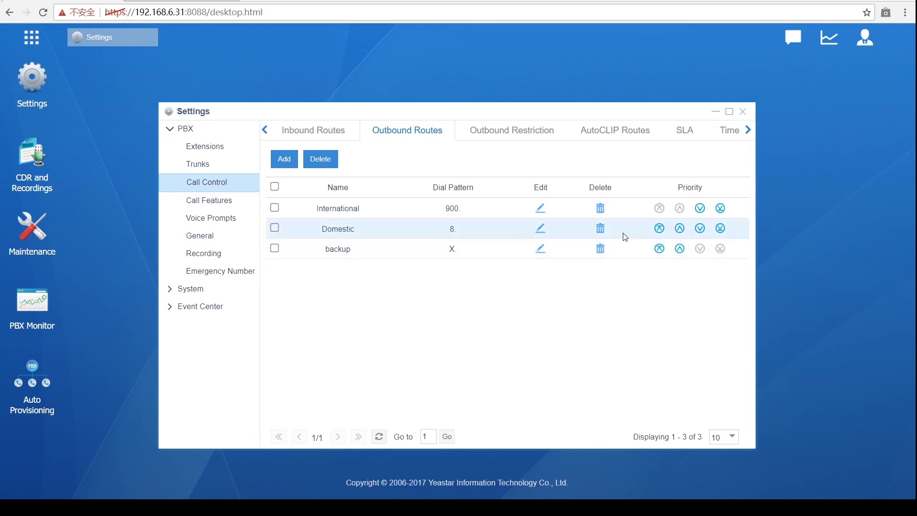
left_click(544, 249)
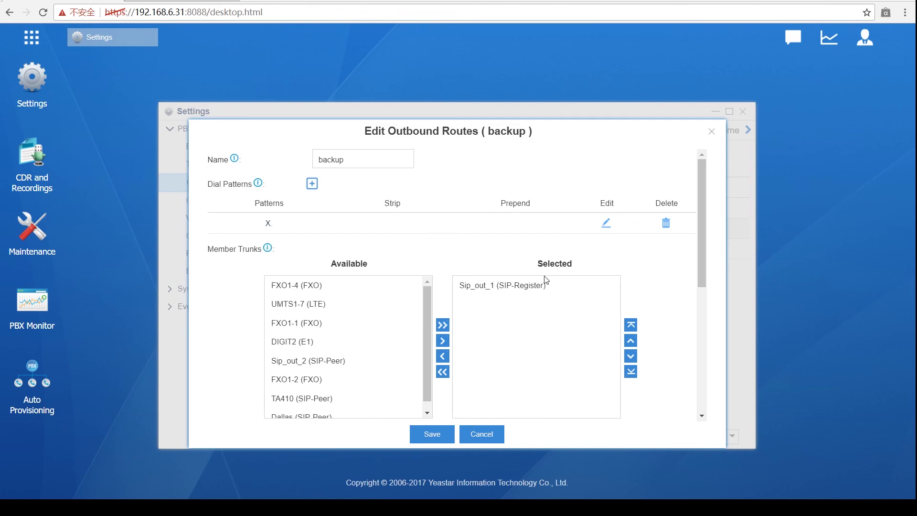
scroll(546, 277, "down", 5)
scroll(549, 287, "down", 1)
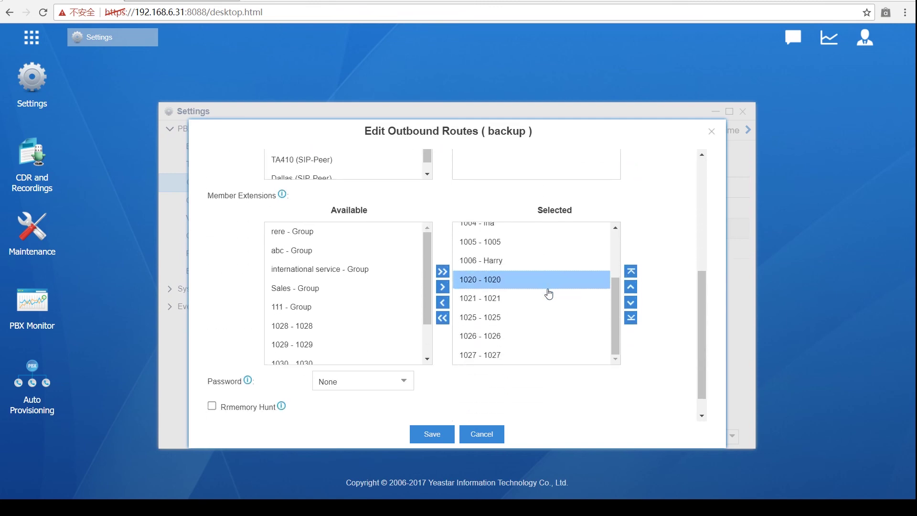
left_click(711, 131)
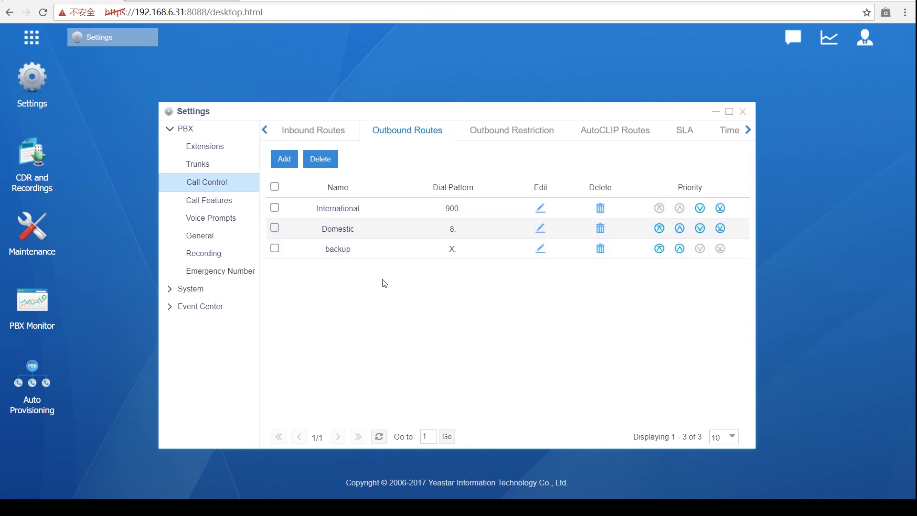
Step: Add a new emergency number entry with 911 as the number
left_click(237, 271)
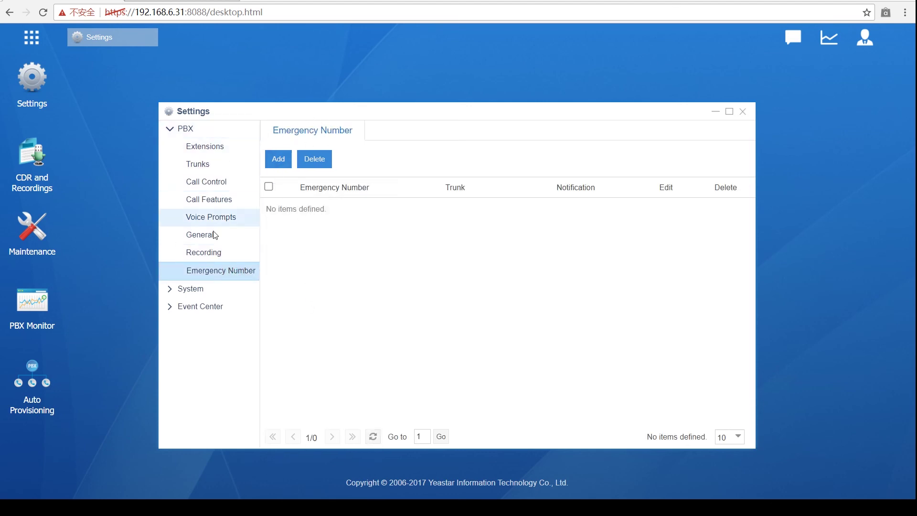
left_click(279, 158)
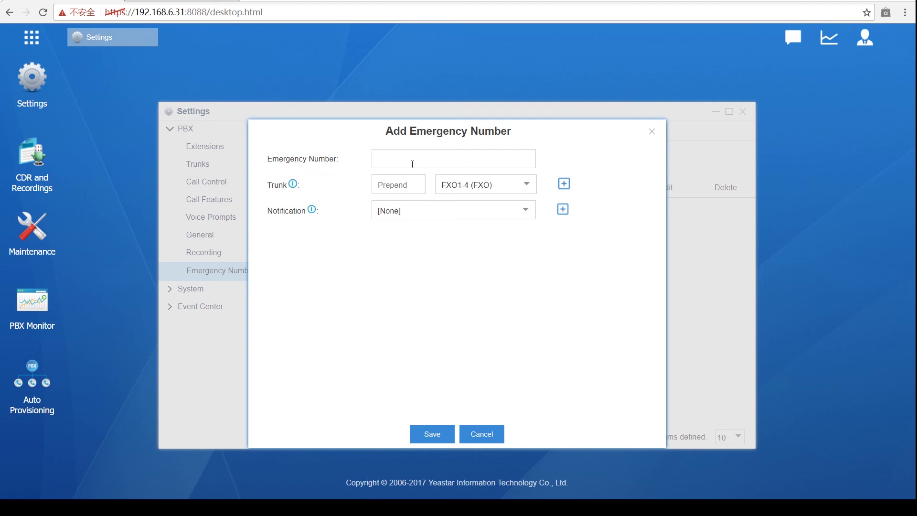
left_click(412, 164)
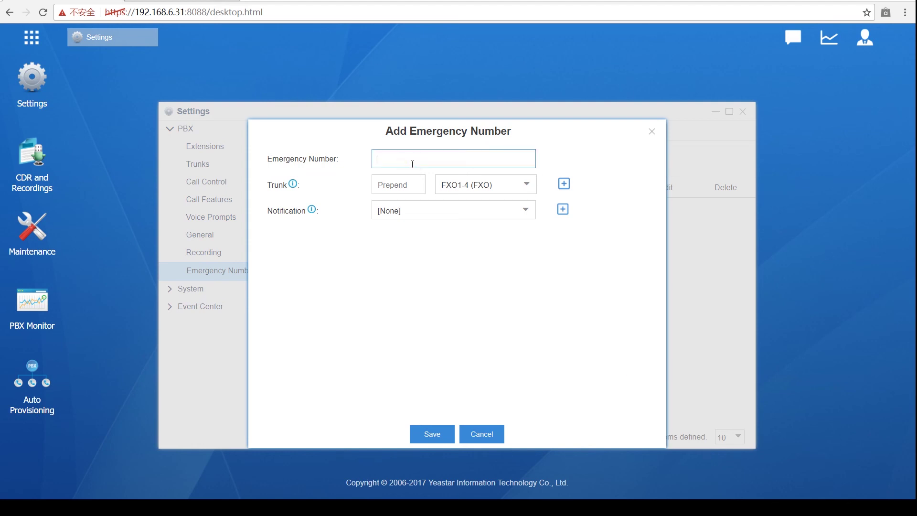
type("6")
key("BackSpace")
type("911")
Step: Set the first trunk to DIGIT2 (E1) and add five more trunk rows
left_click(527, 187)
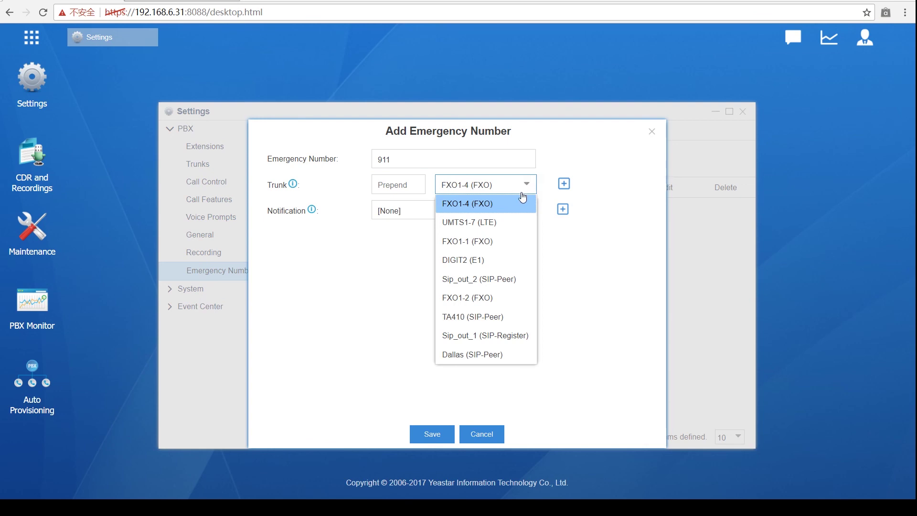
left_click(507, 260)
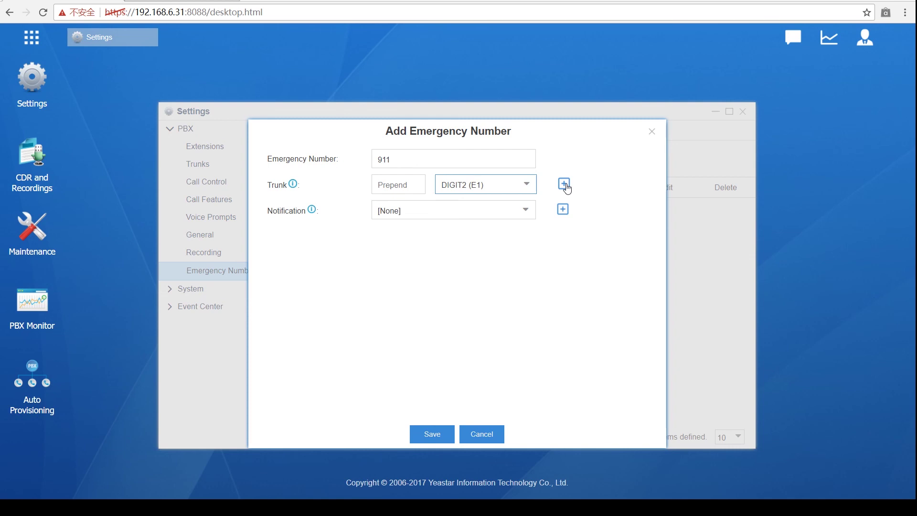
left_click(566, 185)
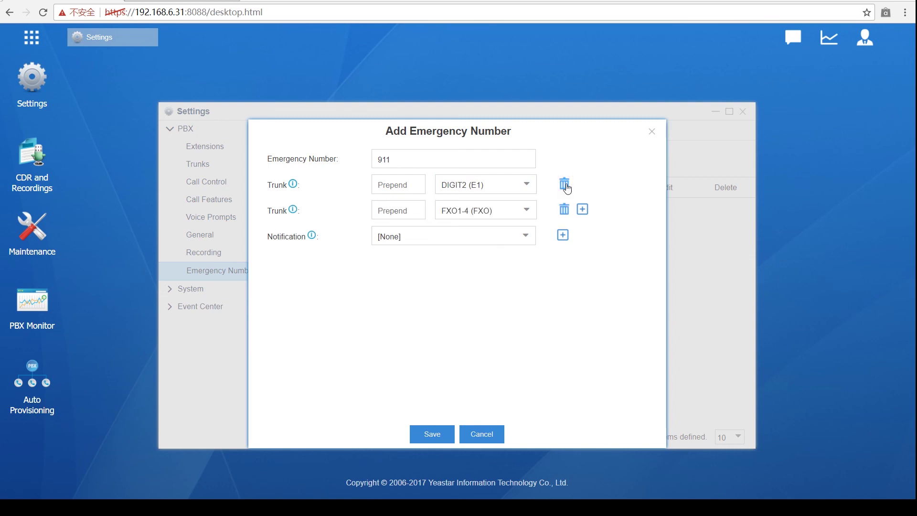
left_click(589, 208)
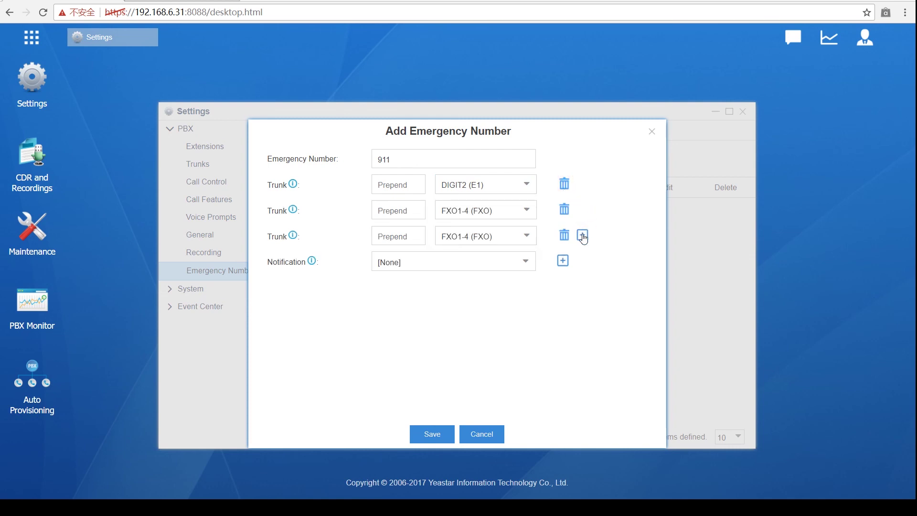
left_click(583, 235)
left_click(583, 261)
left_click(584, 286)
Step: Fill the new rows with UMTS1-7, Sip_out_2, FXO1-2 and Dallas trunks
left_click(522, 236)
left_click(510, 274)
left_click(518, 261)
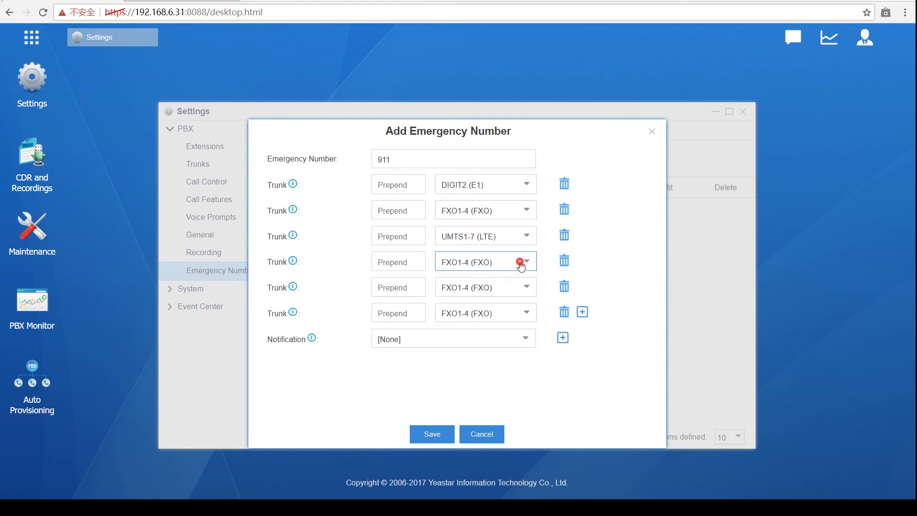
left_click(511, 336)
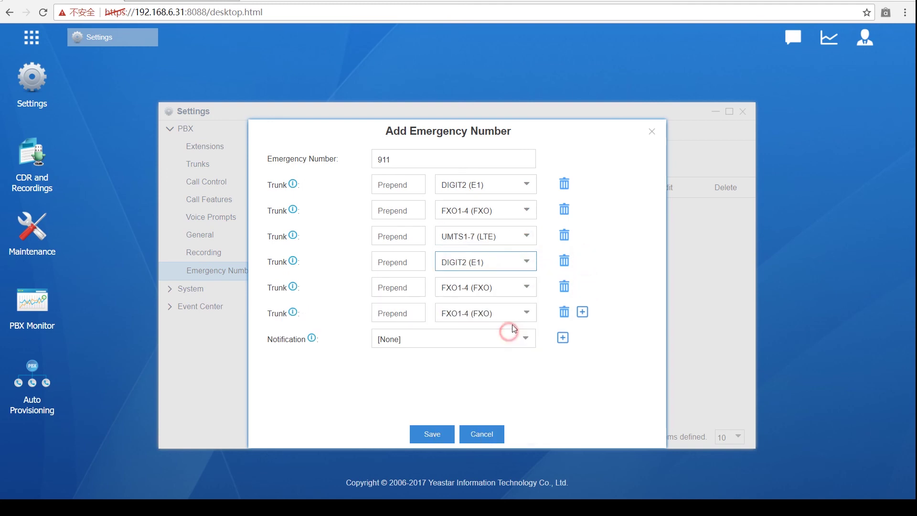
left_click(522, 262)
left_click(522, 362)
left_click(526, 288)
left_click(508, 405)
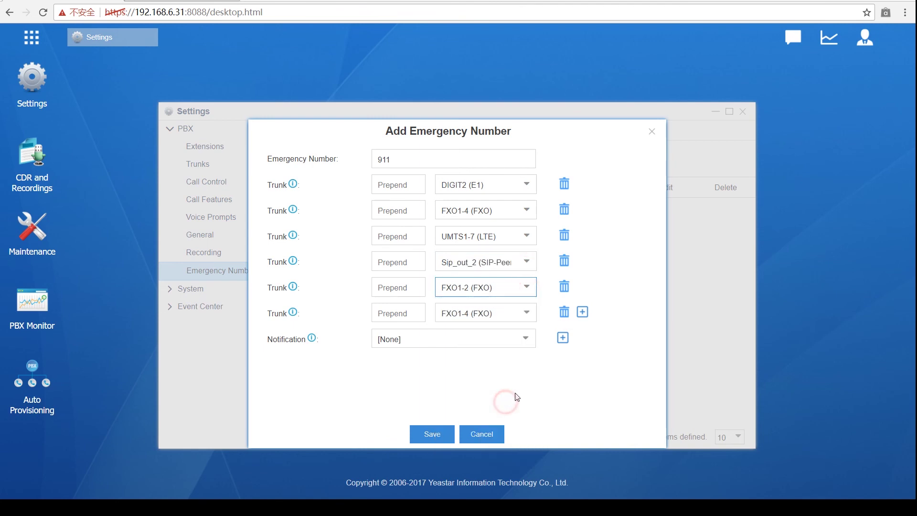
left_click(519, 311)
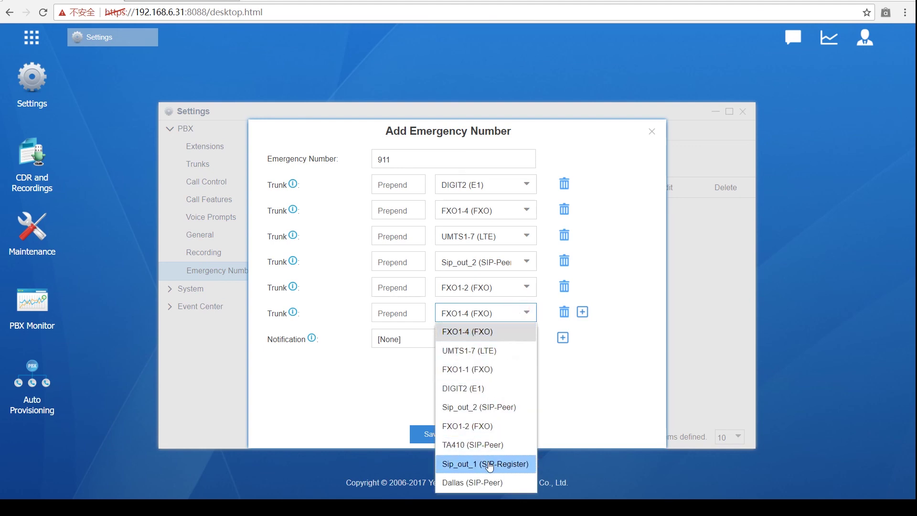
left_click(496, 484)
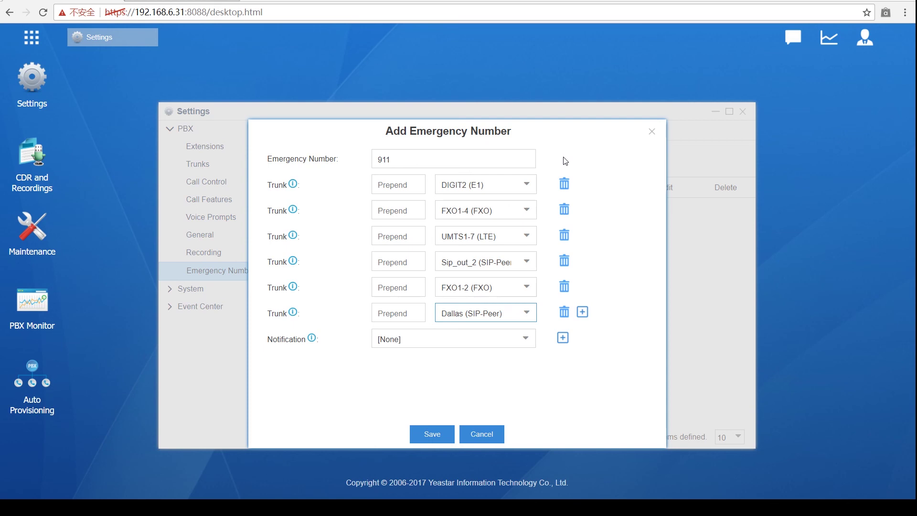
Step: Enter prepend digit 9 for the first three emergency trunks
left_click(412, 185)
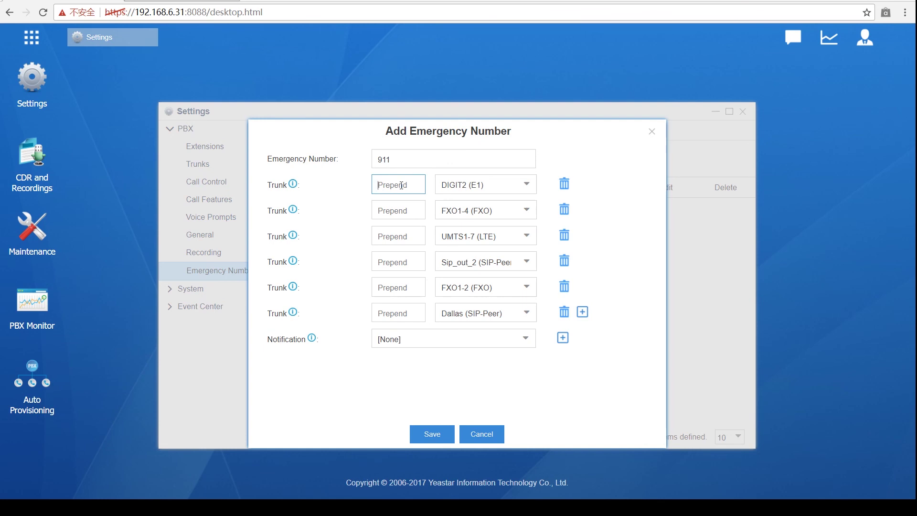
type("9")
left_click(424, 210)
type("9")
left_click(406, 237)
type("9")
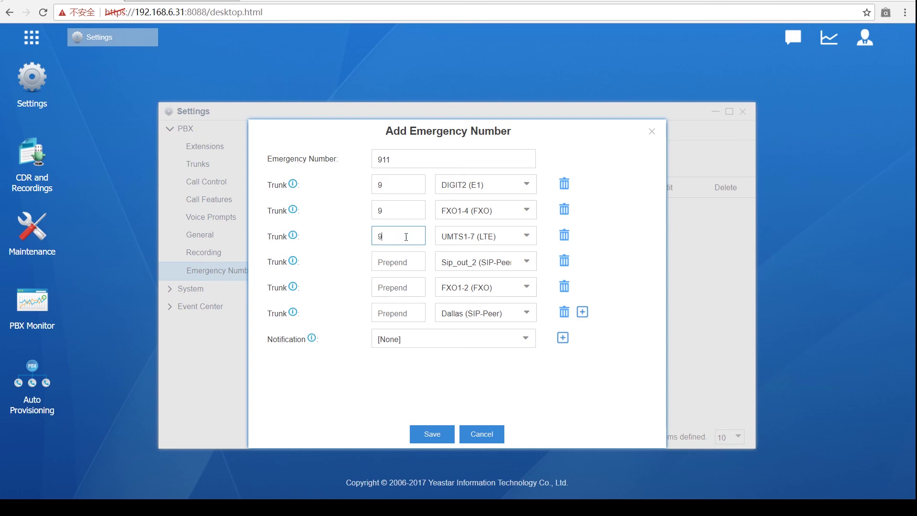
Step: Enter prepend 9 for the fourth, fifth and sixth trunks and dismiss the IME popup
left_click(409, 259)
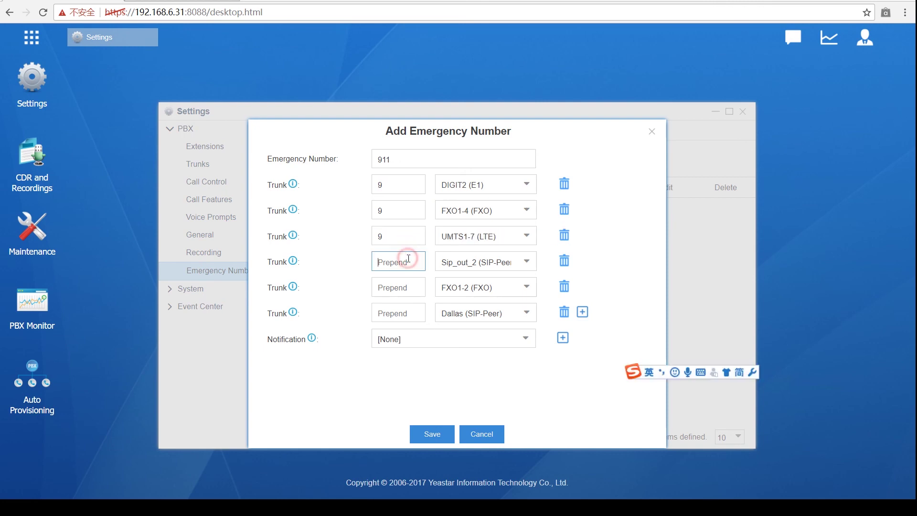
type("9")
left_click(404, 287)
type("9")
left_click(417, 307)
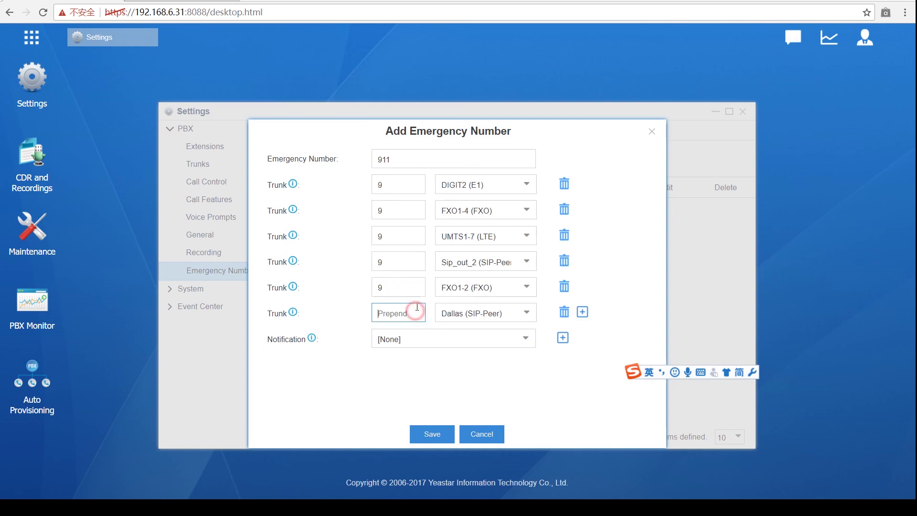
type("9")
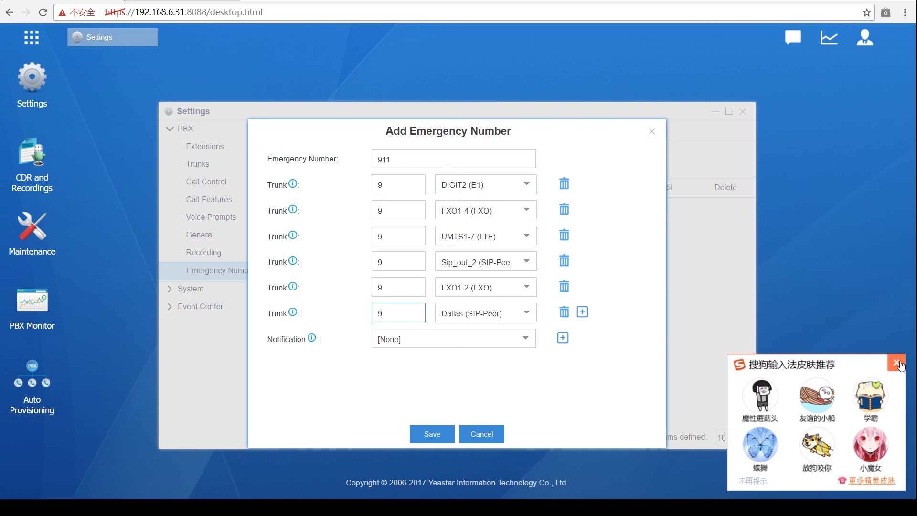
left_click(897, 363)
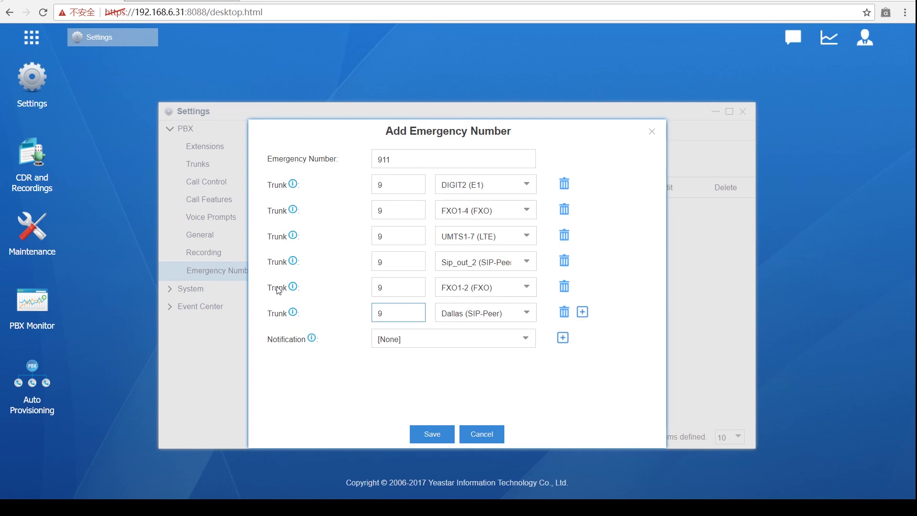
Step: Choose extension 1001 as the notification recipient for emergency number 911
left_click(523, 349)
scroll(462, 294, "down", 2)
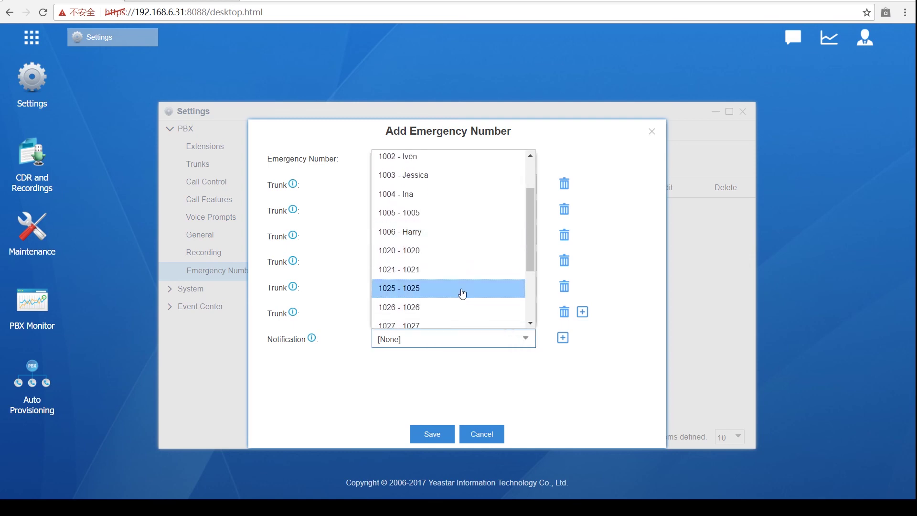
scroll(461, 293, "down", 3)
scroll(455, 277, "up", 5)
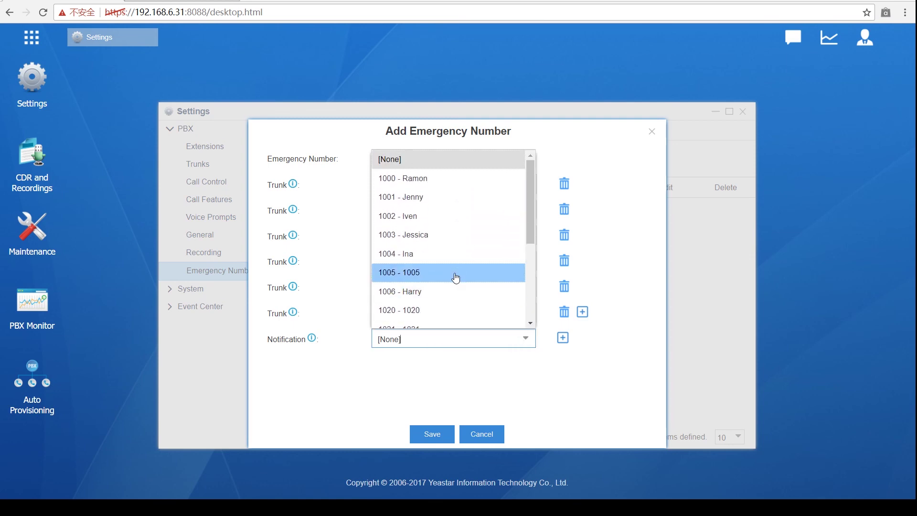
left_click(453, 197)
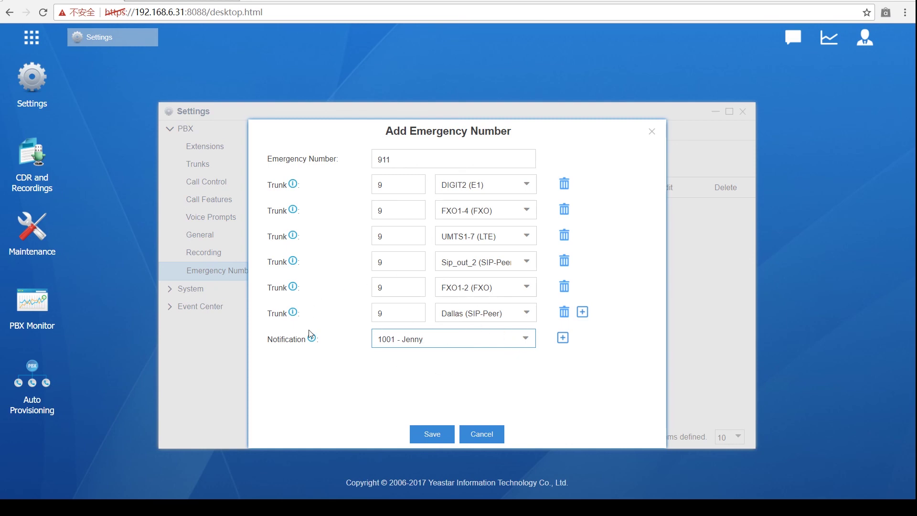
Step: Add extension 1002 as a second recipient, then close the 911 form without saving
left_click(563, 338)
left_click(526, 364)
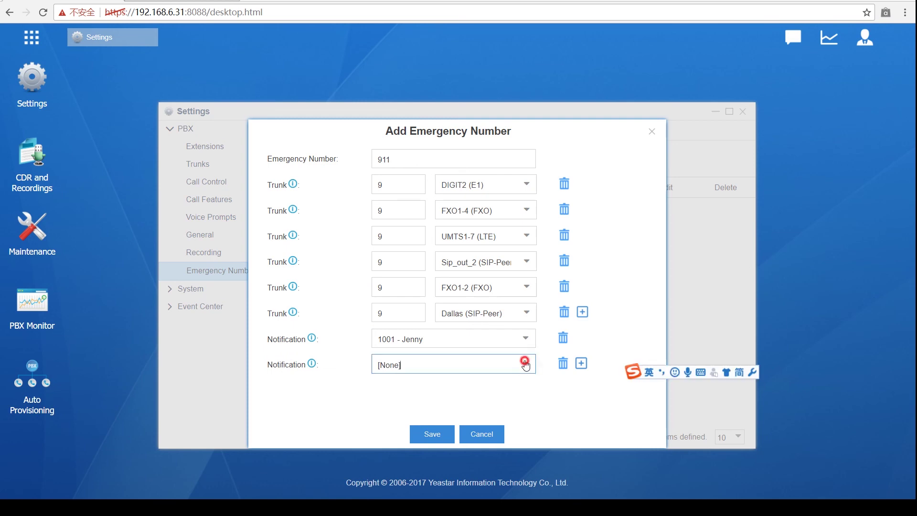
left_click(448, 242)
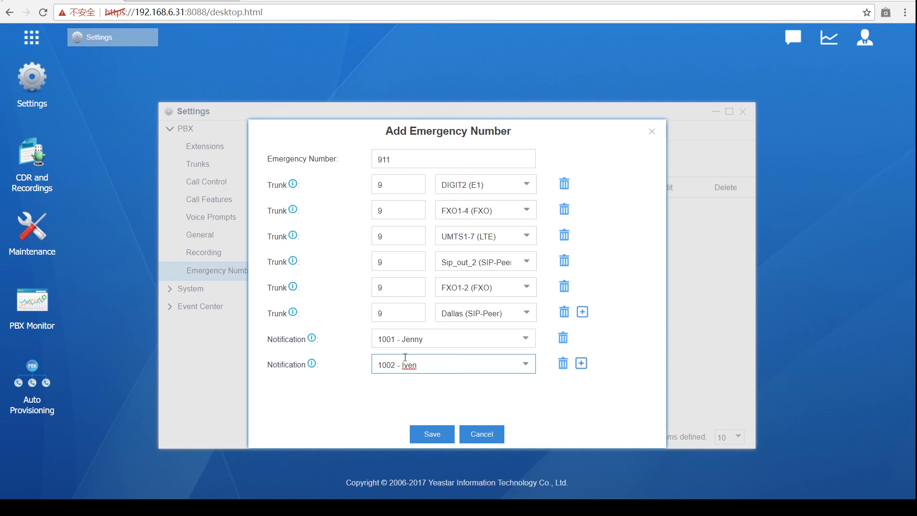
left_click(652, 133)
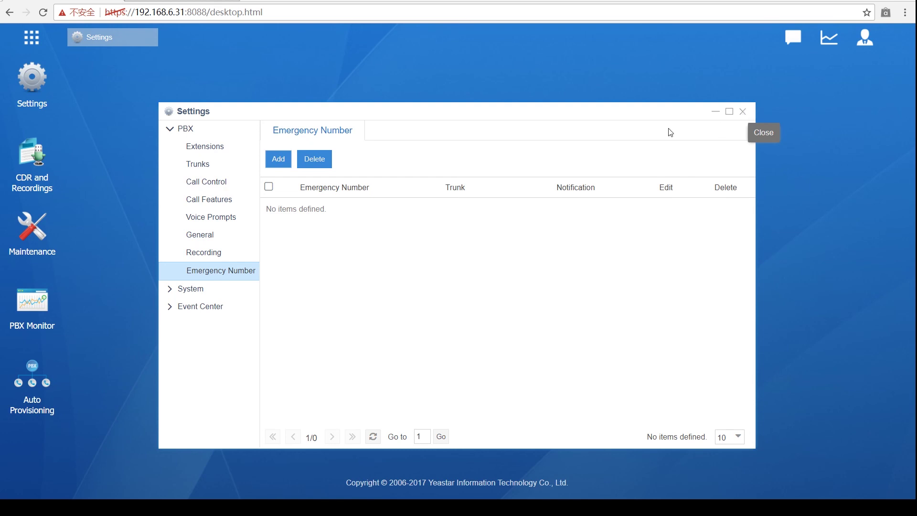
Step: Go to Call Control's AutoCLIP Routes settings
left_click(214, 187)
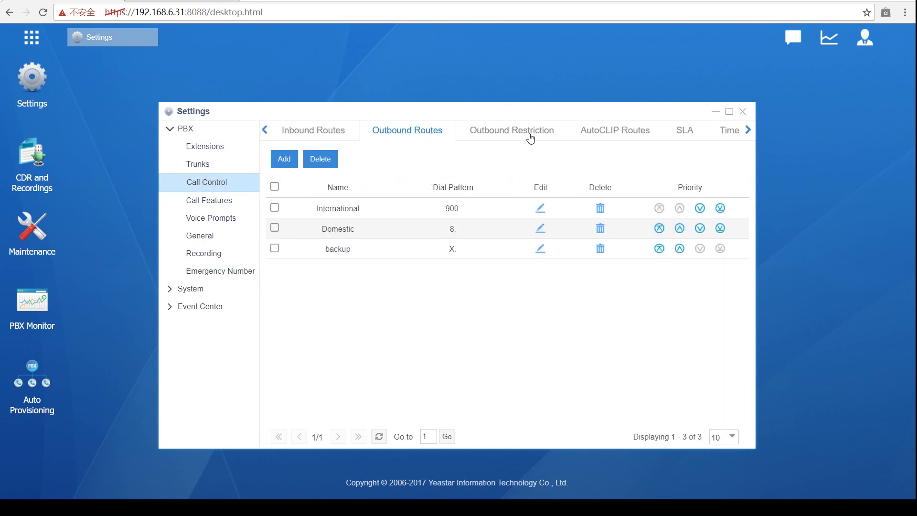
left_click(610, 135)
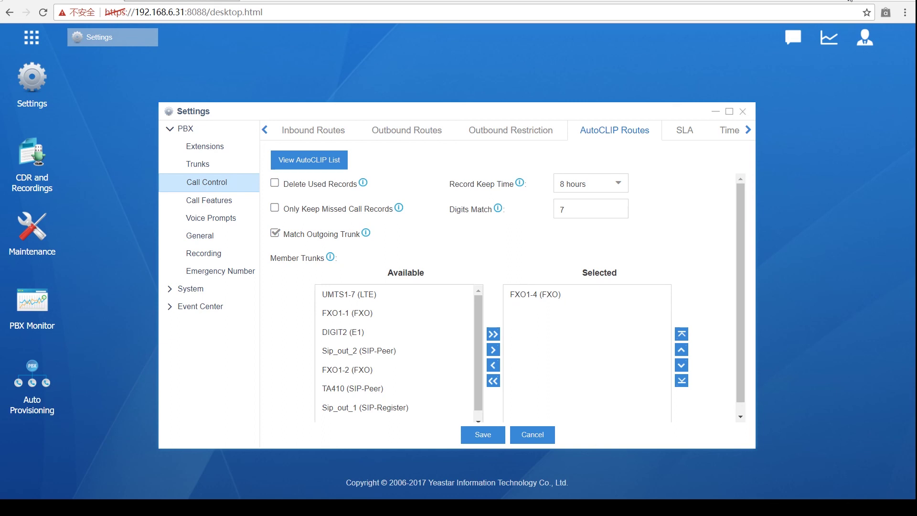
Step: Glance at the empty AutoCLIP list, then add DIGIT2 (E1) and TA410 (SIP-Peer) as member trunks
left_click(323, 167)
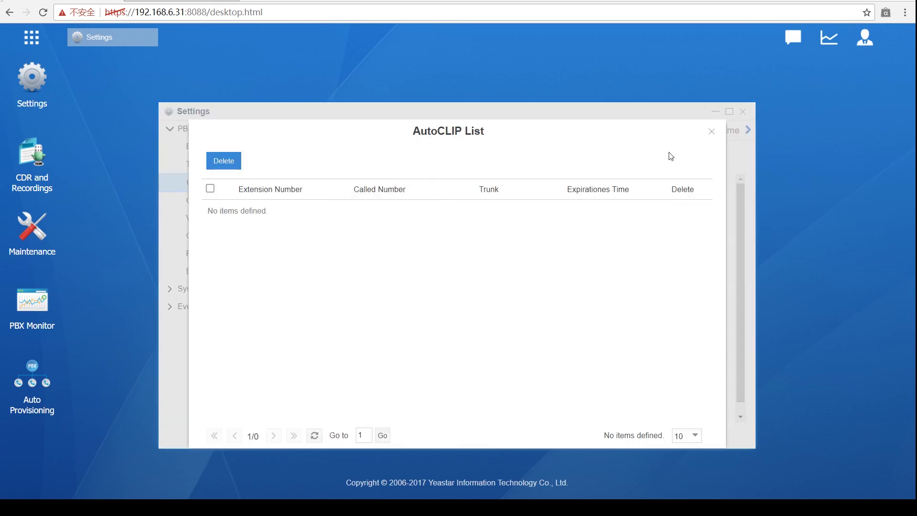
left_click(712, 132)
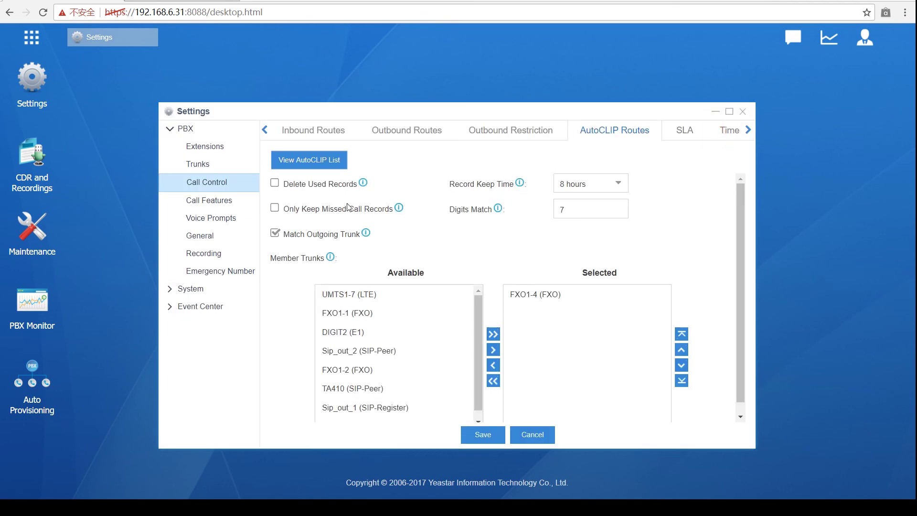
left_click(379, 315)
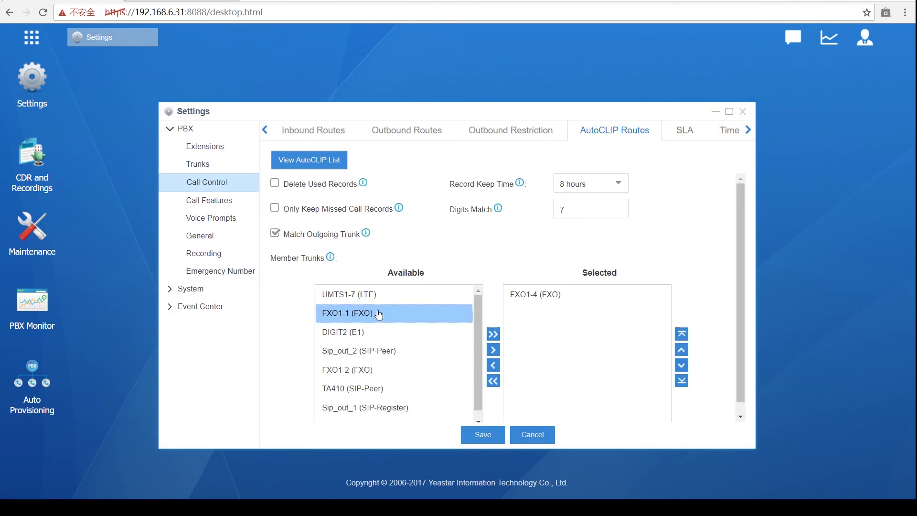
left_click(368, 332)
left_click(493, 350)
left_click(380, 371)
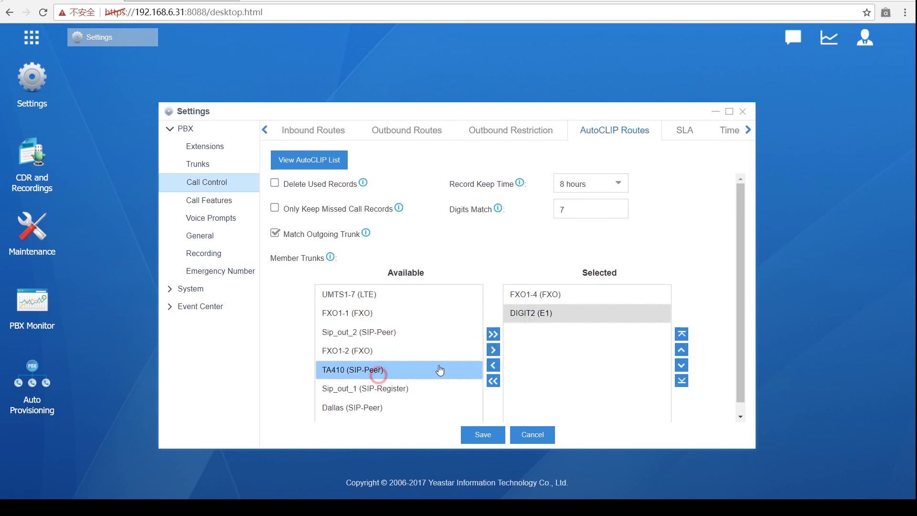
left_click(493, 350)
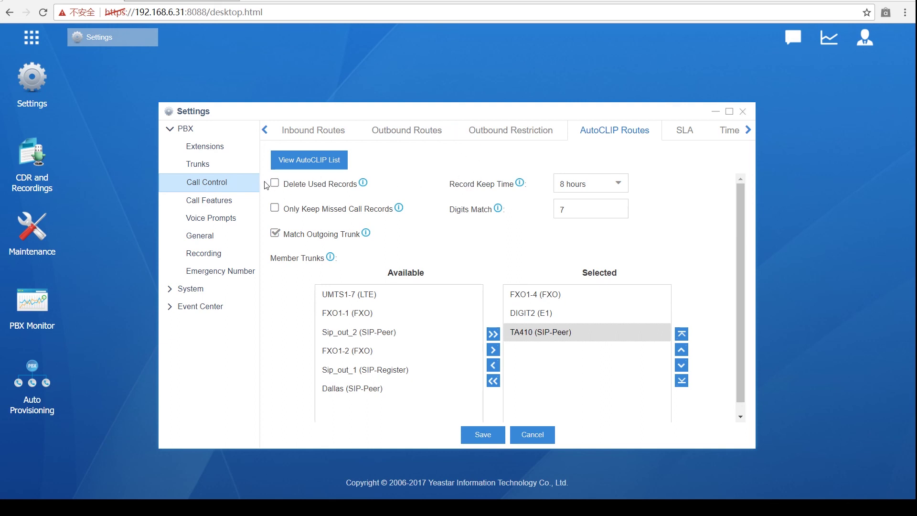
Step: Leave Delete Used Records and Only Keep Missed Call Records unchecked; set Record Keep Time to 3 weeks
left_click(276, 209)
left_click(275, 208)
left_click(275, 183)
left_click(276, 208)
left_click(275, 184)
left_click(605, 186)
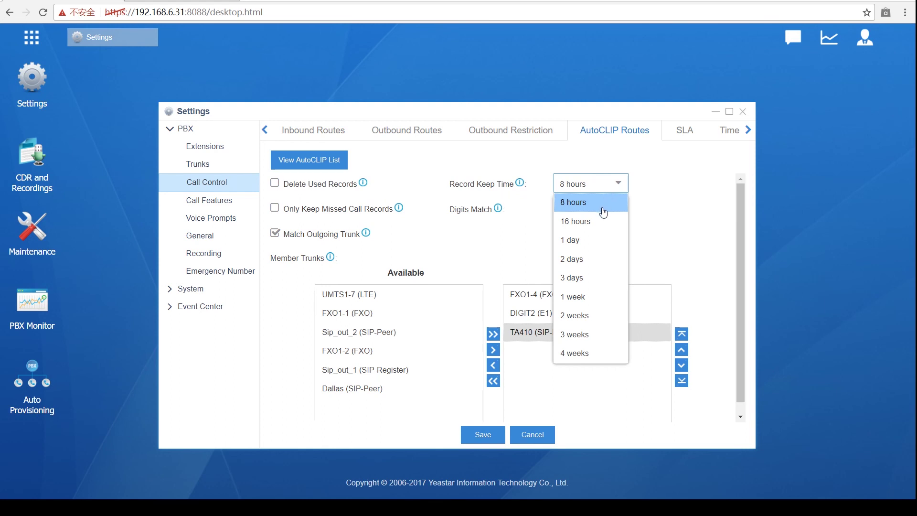
left_click(582, 338)
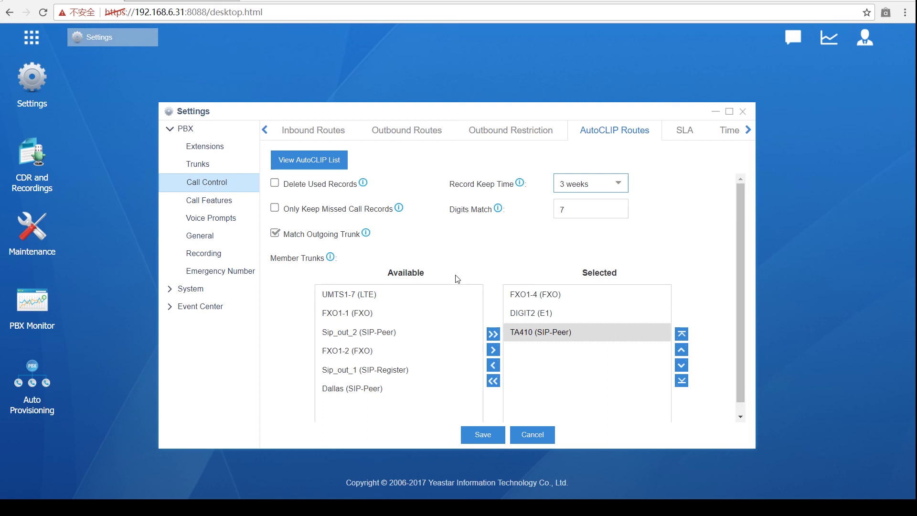
Step: Verify the AutoCLIP record list is empty, then close the Settings window
scroll(458, 280, "down", 1)
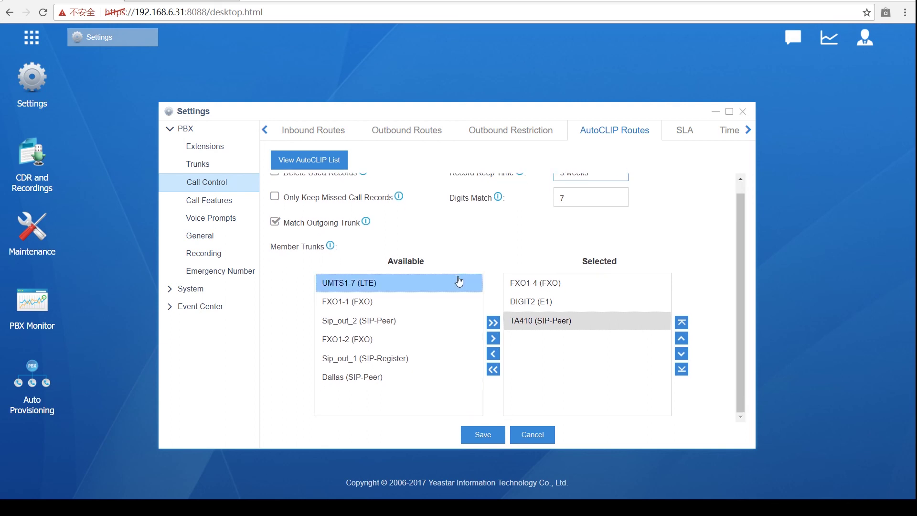
scroll(350, 306, "up", 1)
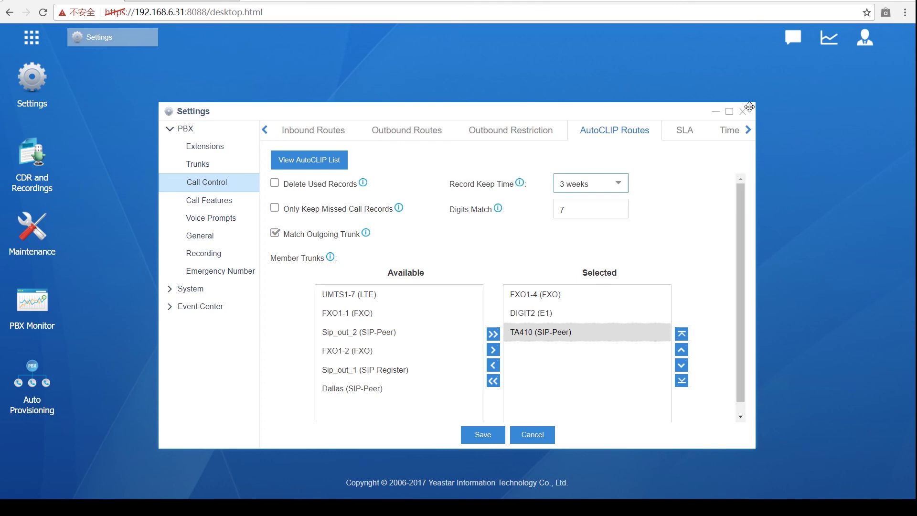
left_click(290, 163)
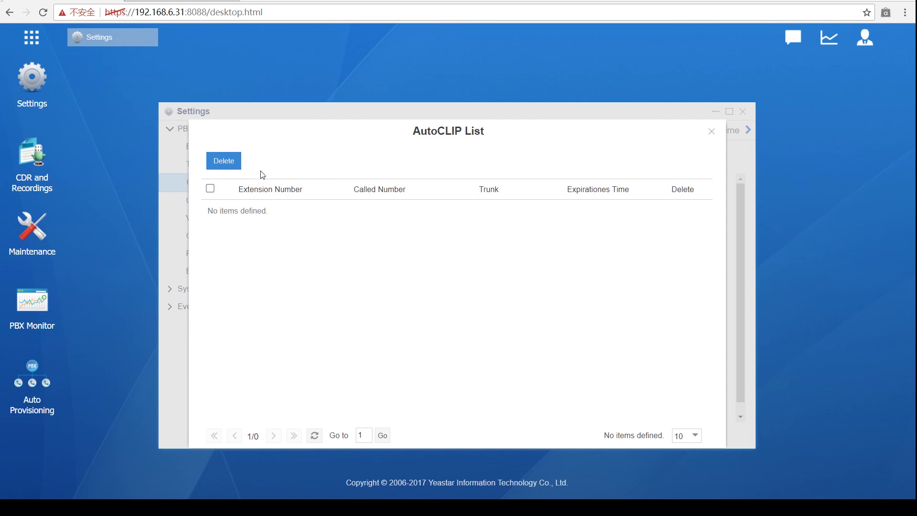
left_click(712, 133)
left_click(323, 162)
left_click(710, 133)
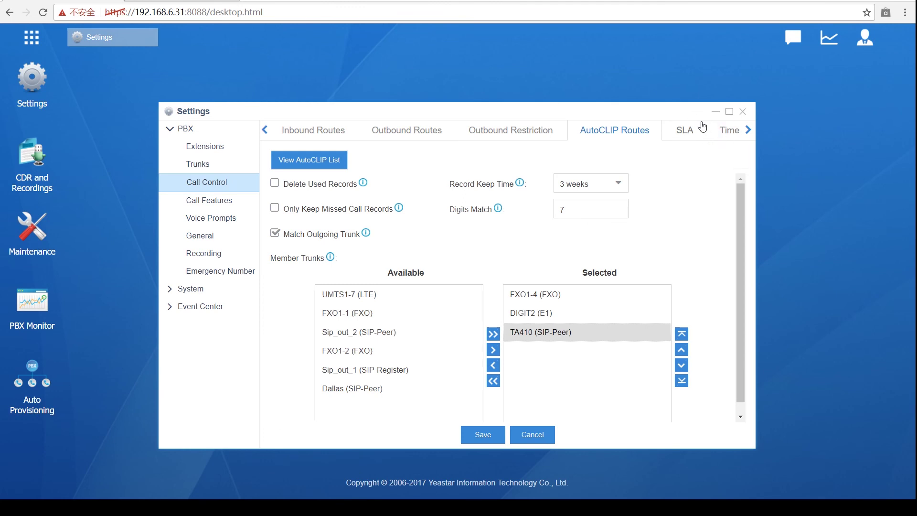
left_click(743, 113)
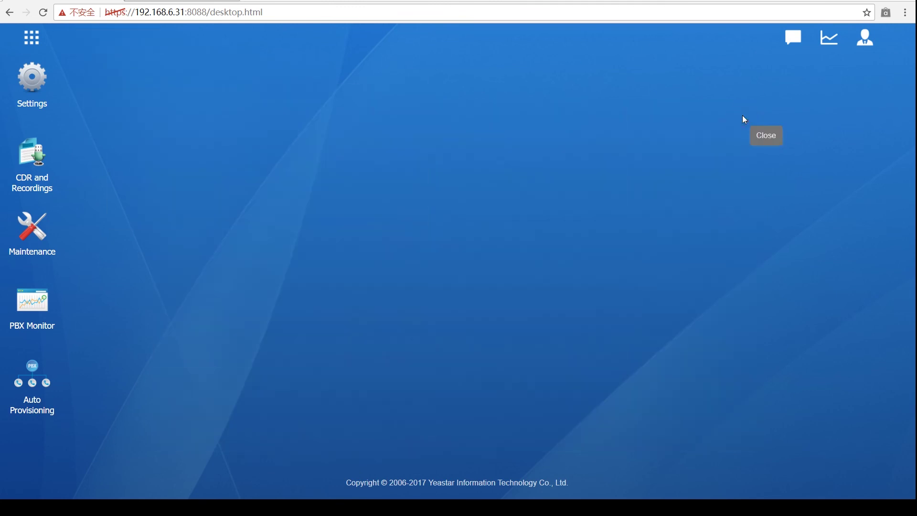